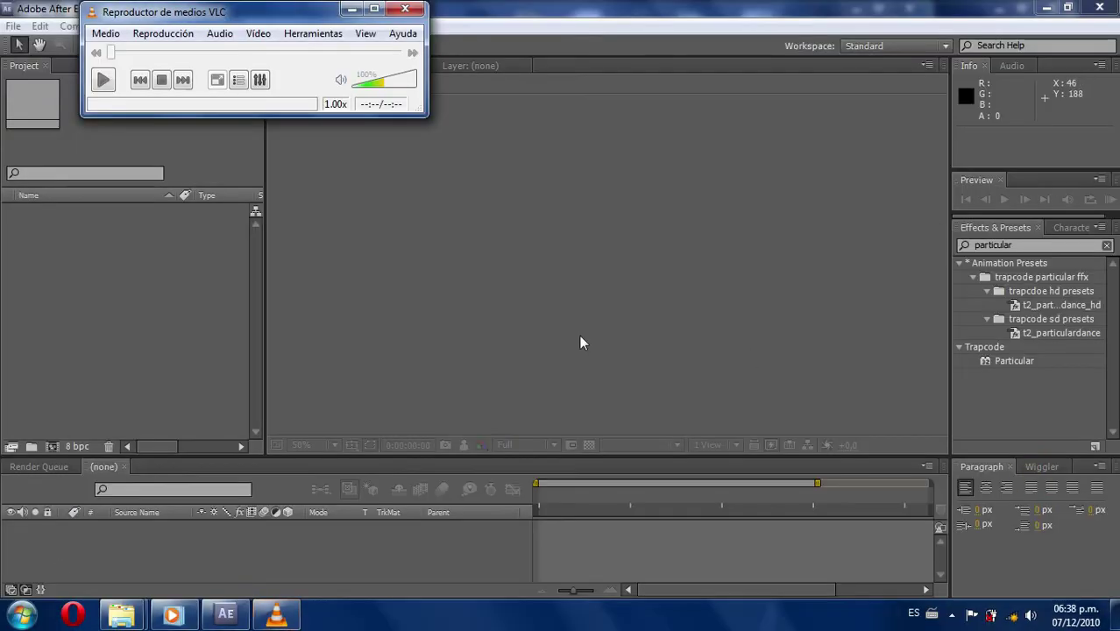
Watch the fotos montaje 3d demo video in the media player, then close it
click(172, 615)
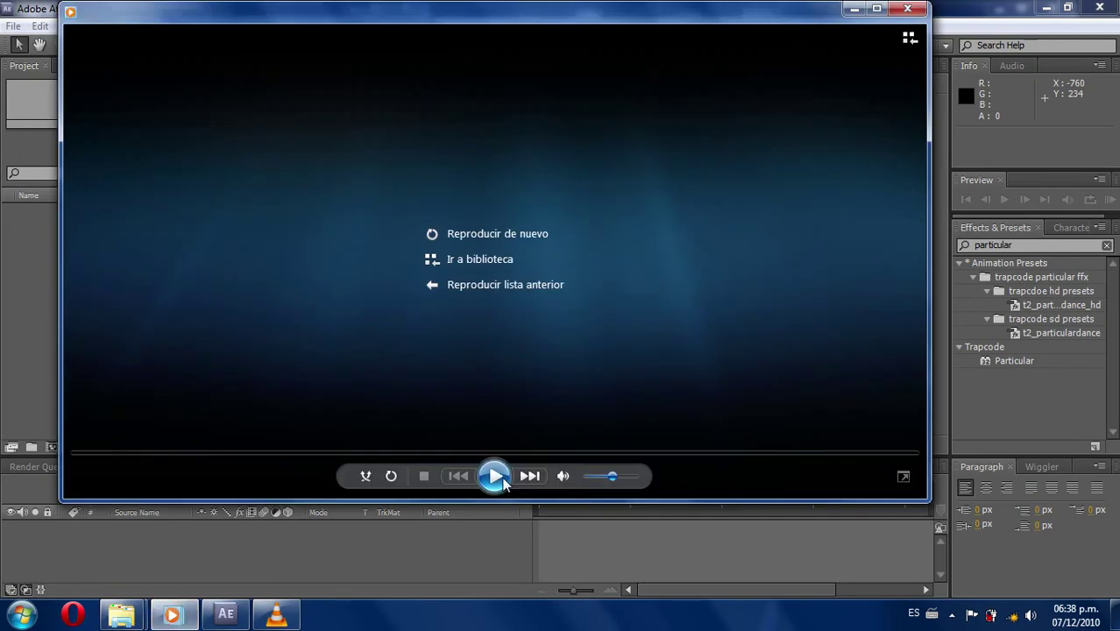
click(495, 476)
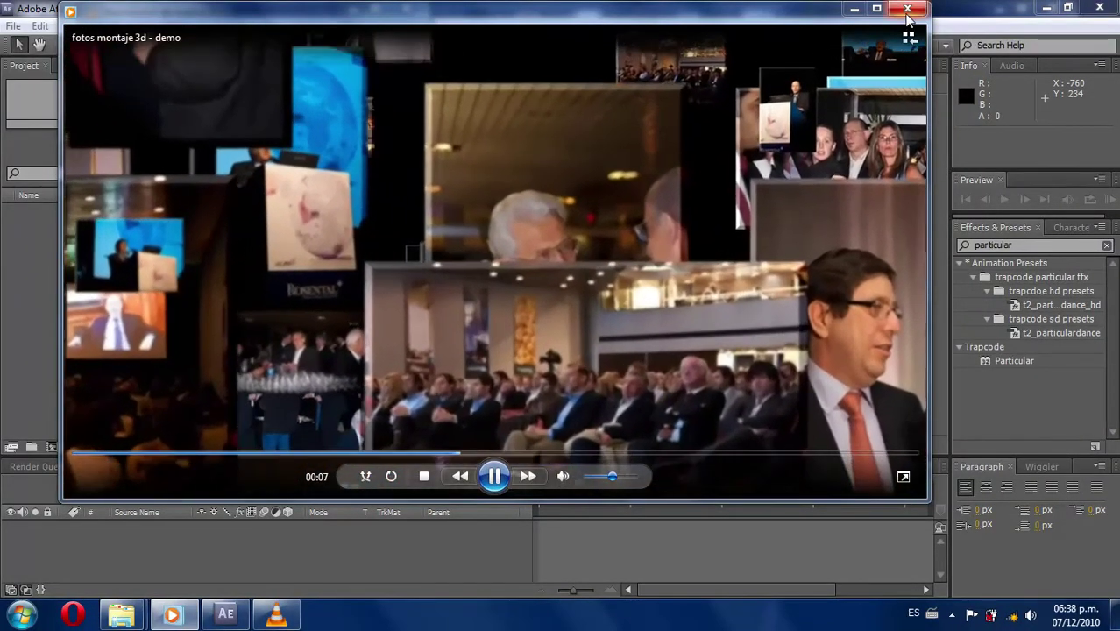
click(907, 10)
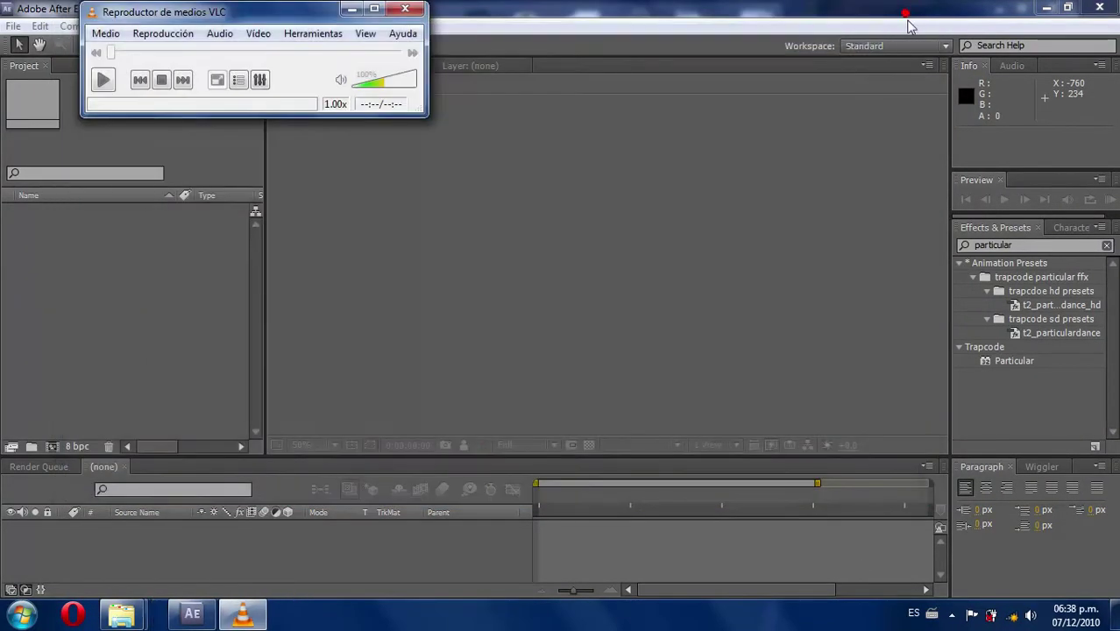
Make a new composition named Comp 1 with the PAL D1/DV Widescreen Square Pixel preset and 0:00:20:00 duration
click(207, 294)
click(103, 30)
click(109, 45)
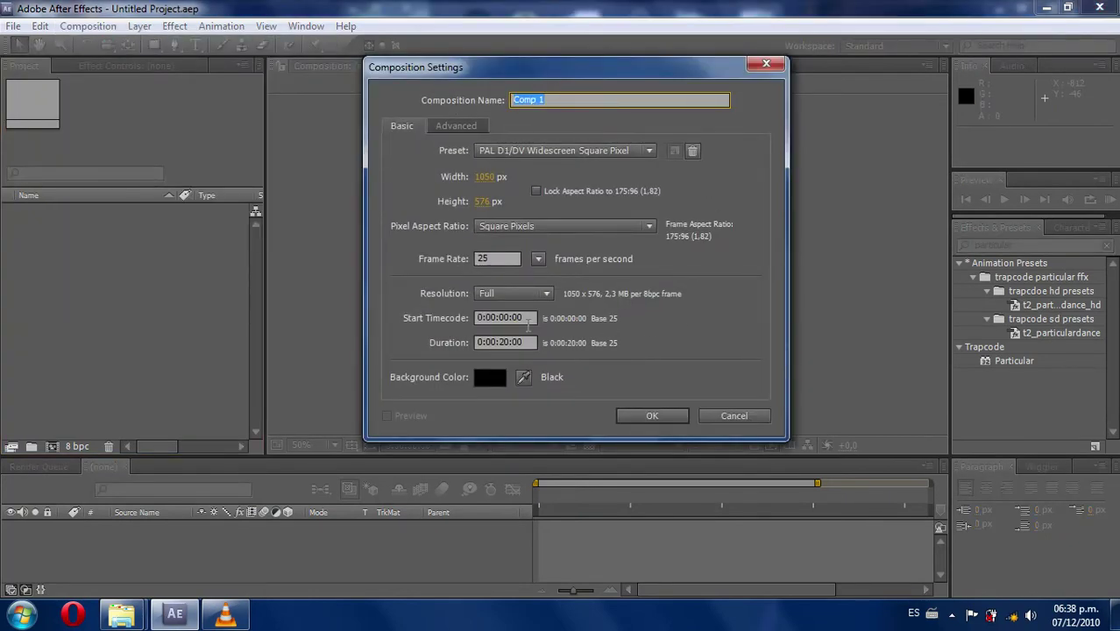
click(588, 149)
click(588, 150)
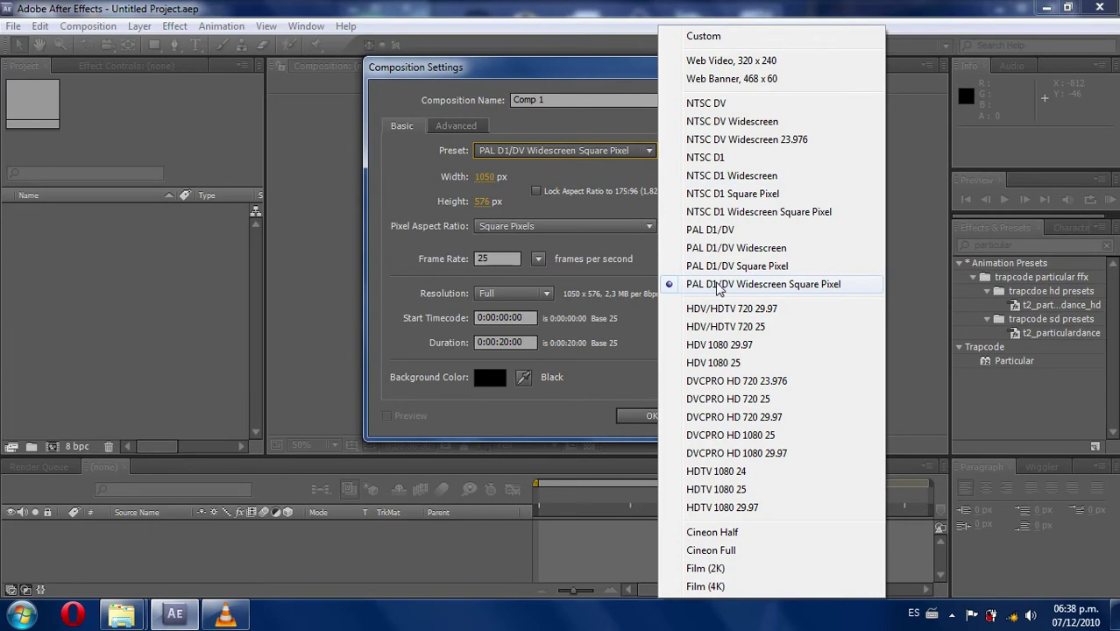
click(718, 285)
drag(497, 343, 517, 347)
click(652, 415)
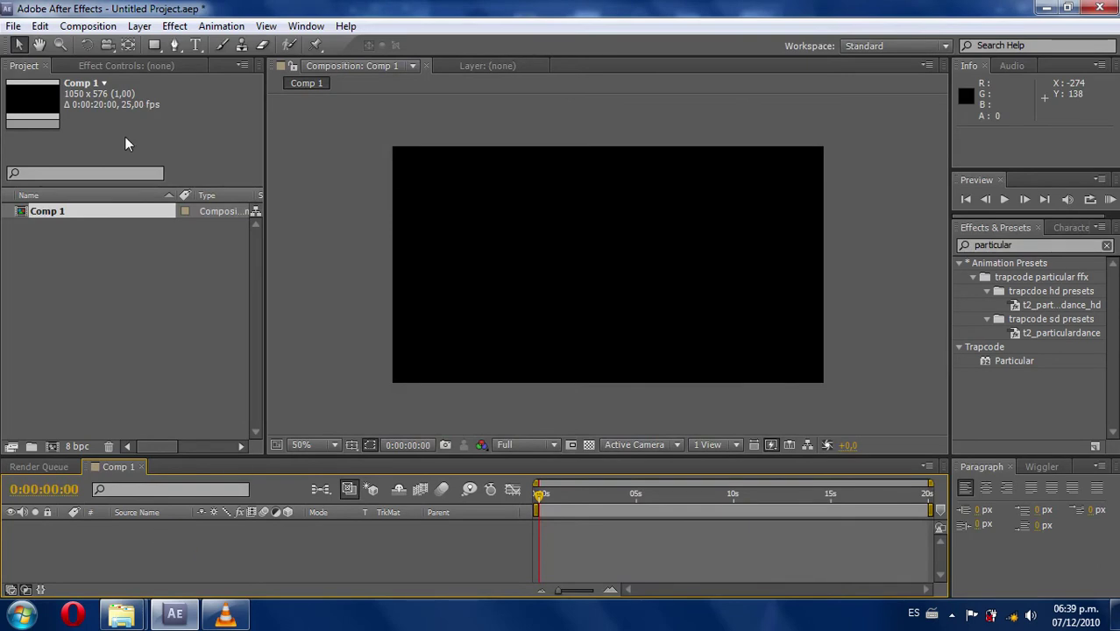
Add a full-frame Red Solid 1 layer to Comp 1
click(152, 26)
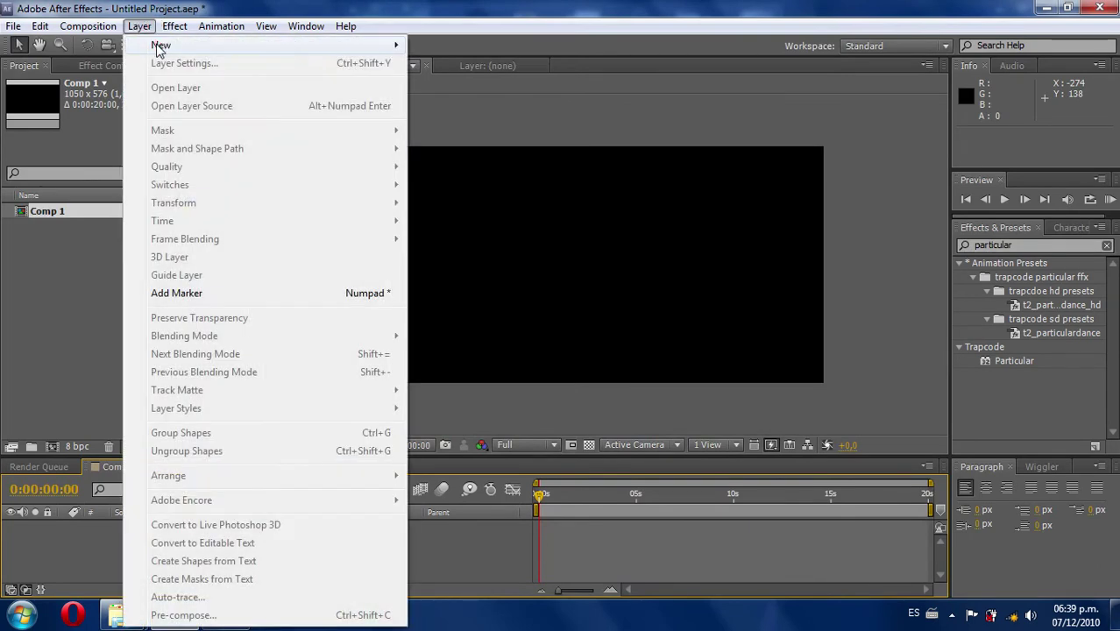
click(155, 44)
click(471, 65)
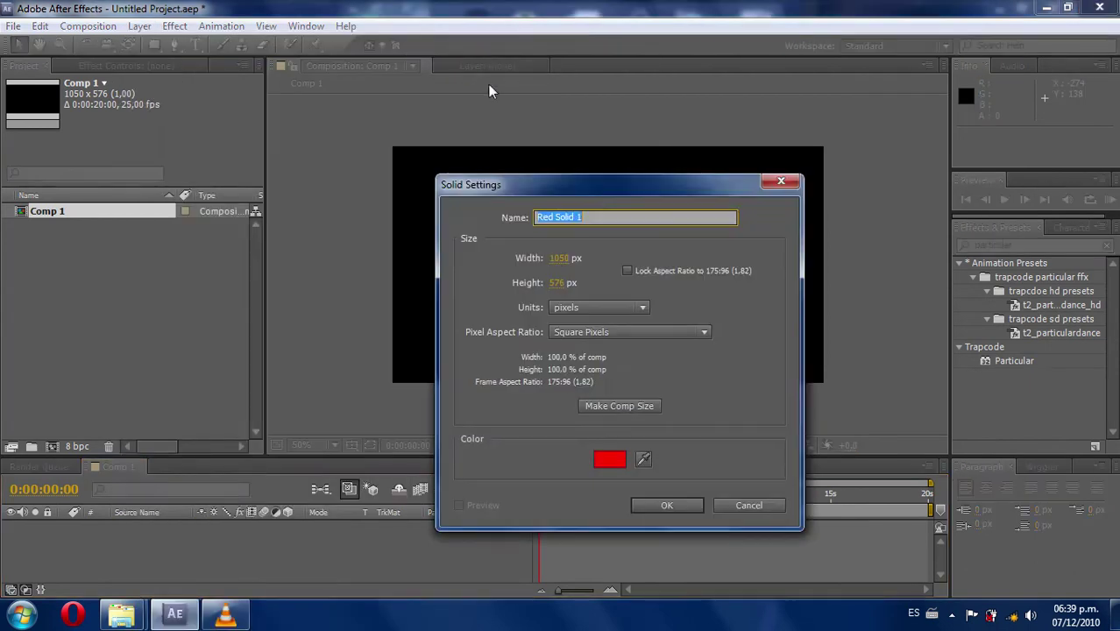
click(670, 508)
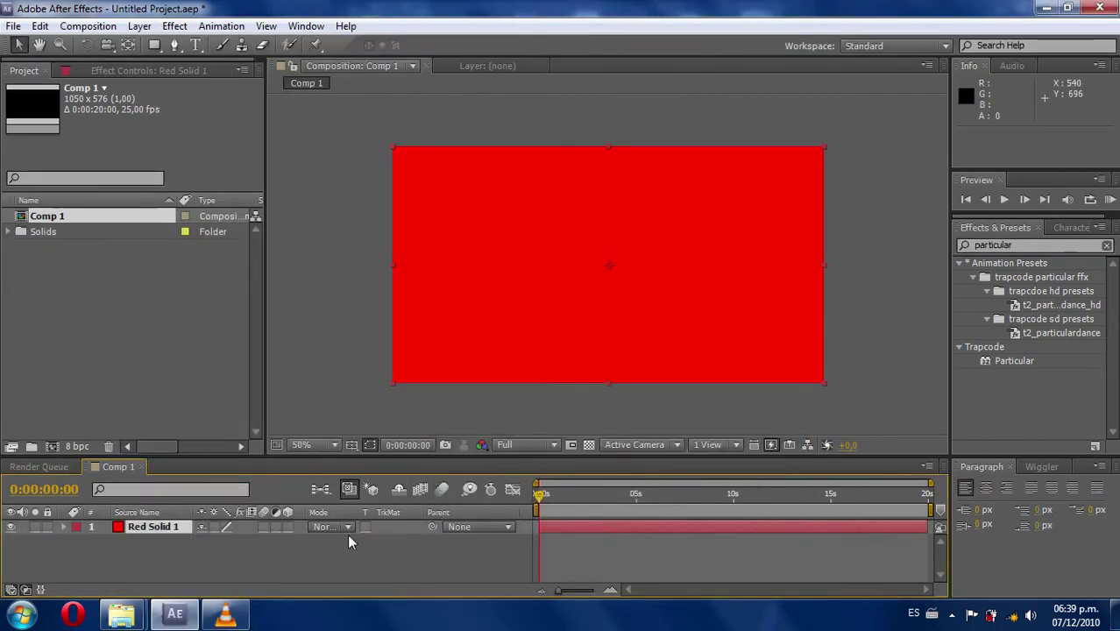
Find Particular in Effects & Presets and apply it to Red Solid 1
click(293, 552)
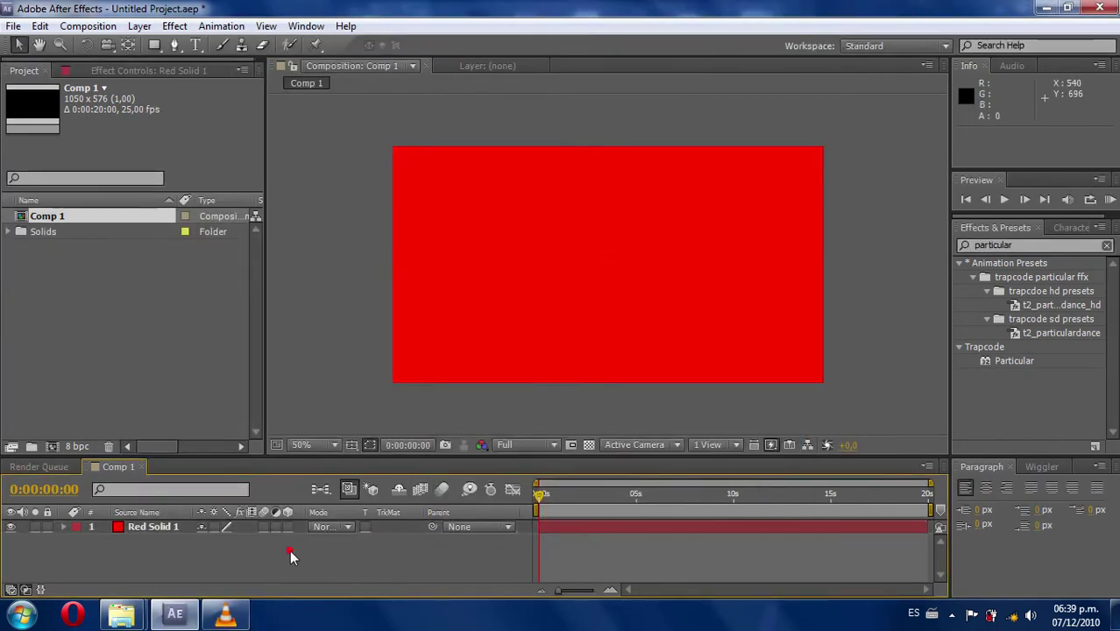
click(1016, 246)
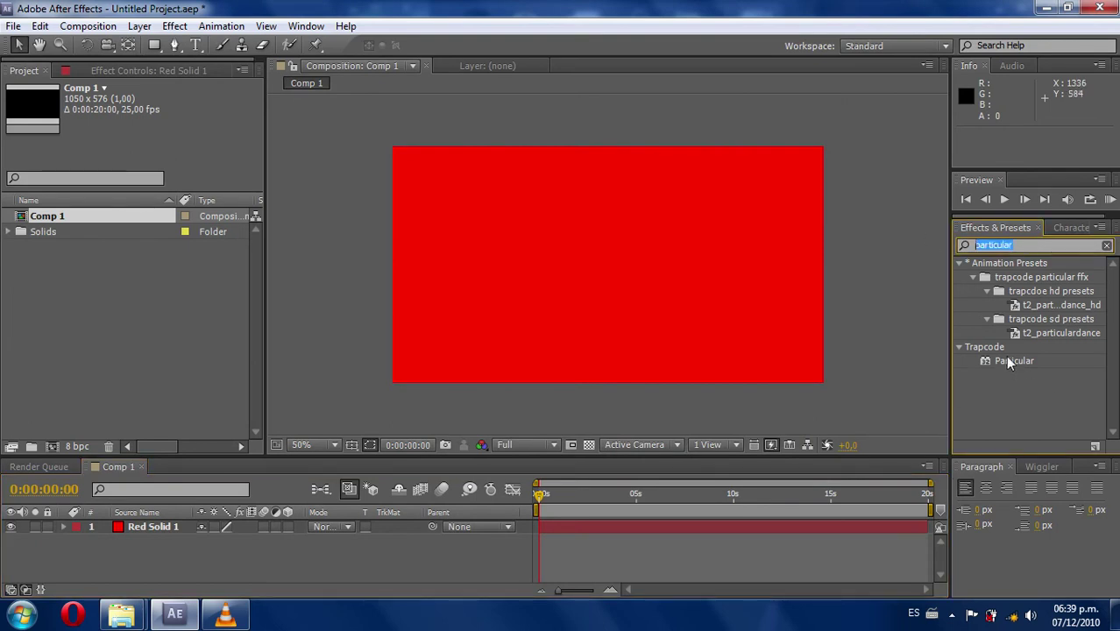
drag(1011, 361, 638, 290)
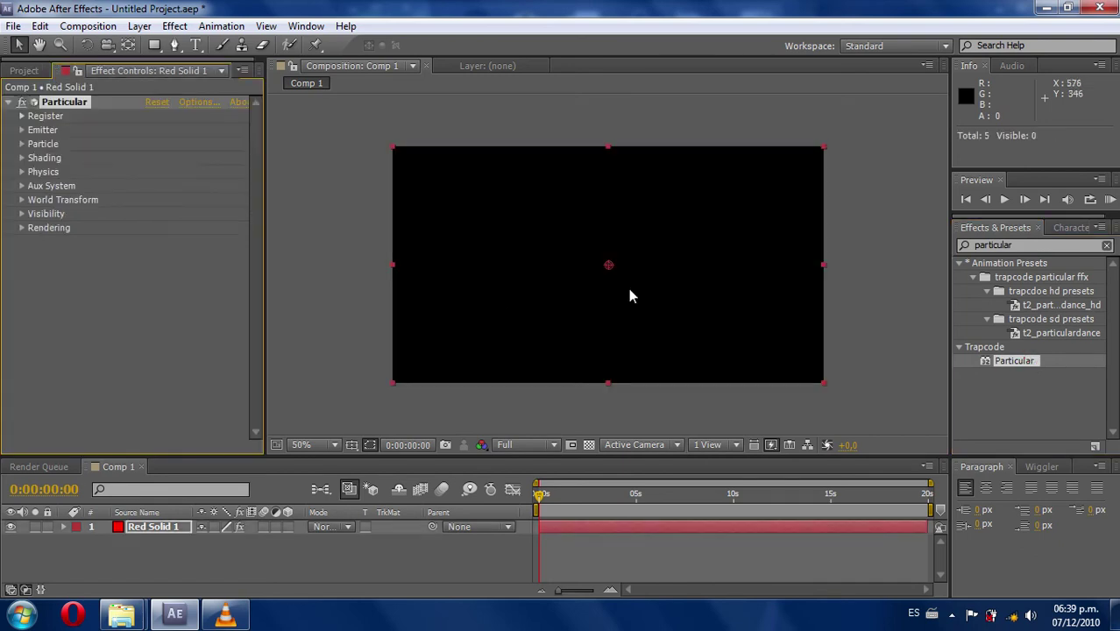
Scrub and play the timeline to watch the Particular particle cloud spread
click(166, 527)
drag(541, 496, 694, 540)
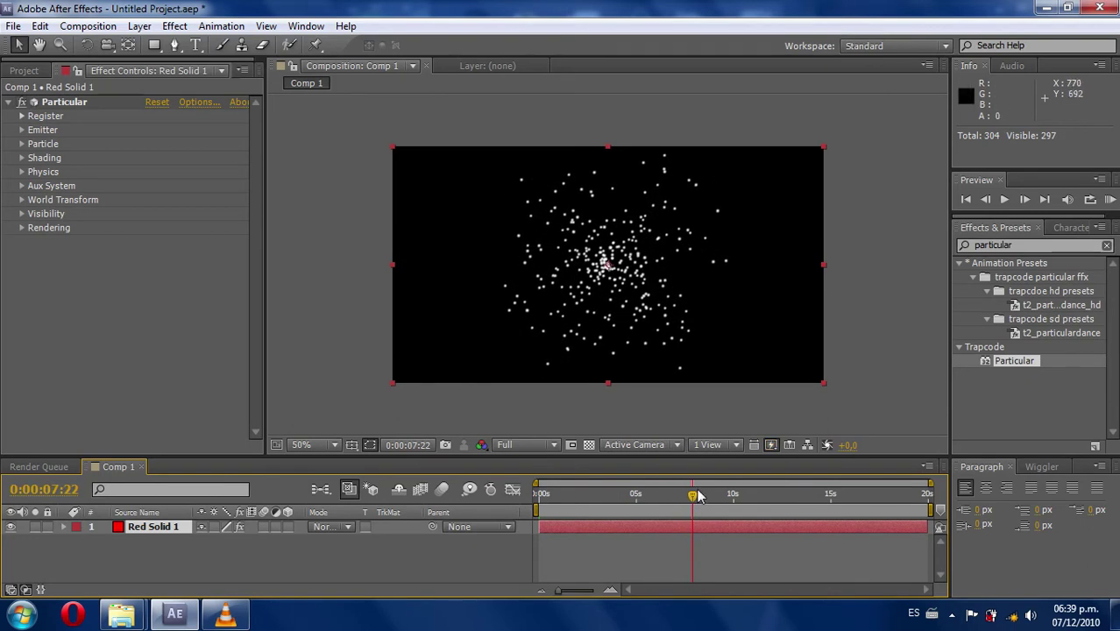
drag(694, 496, 831, 526)
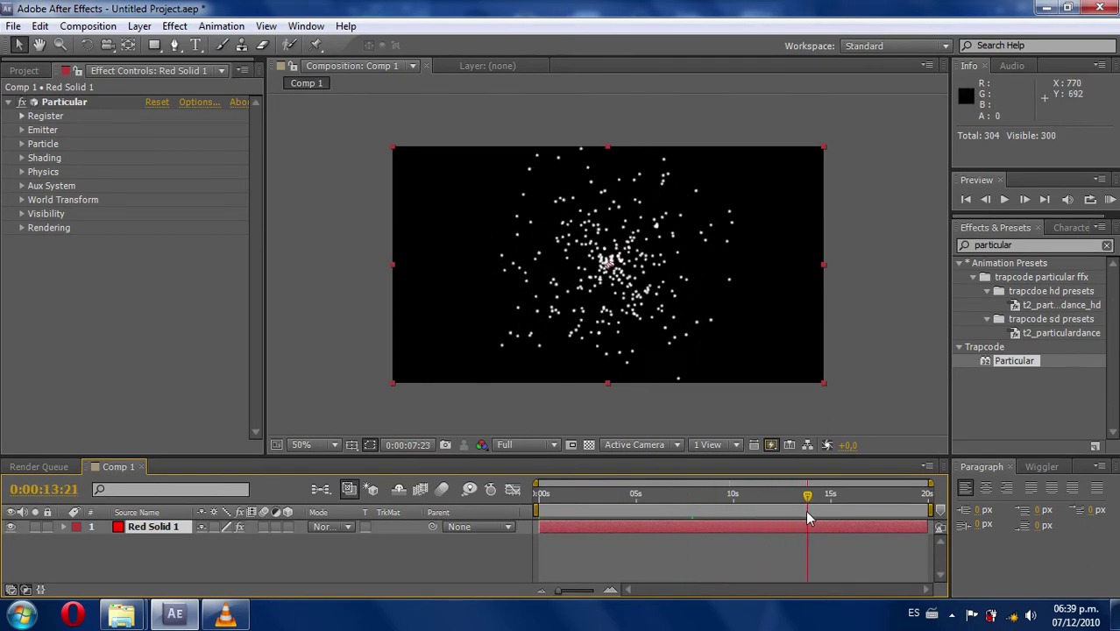
mouse_move(830, 526)
mouse_down()
mouse_move(699, 496)
mouse_move(541, 496)
mouse_up()
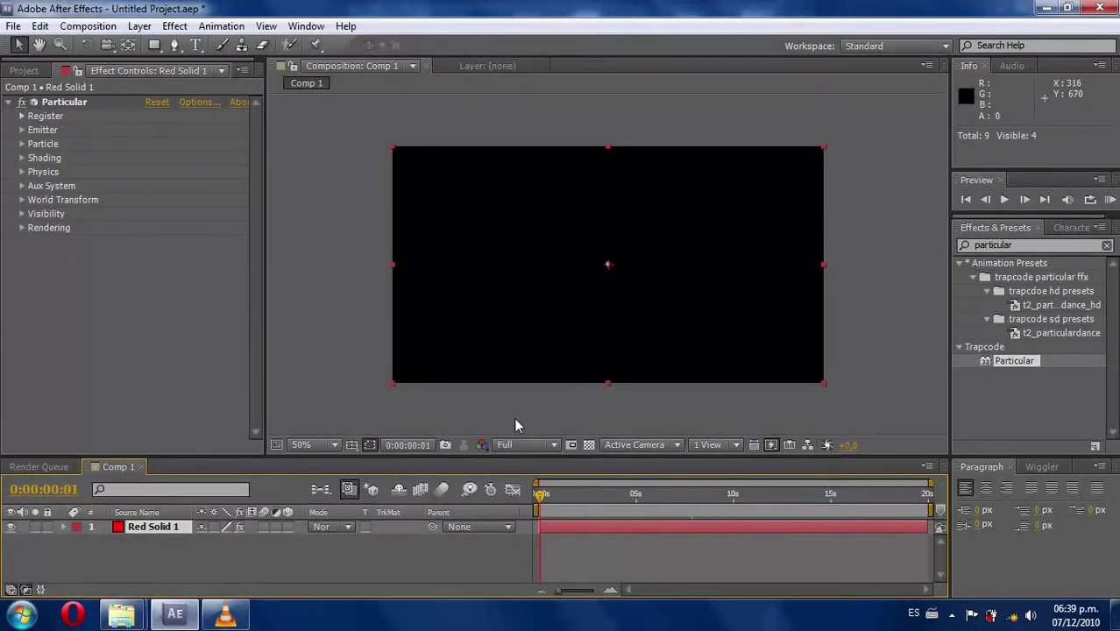
key(space)
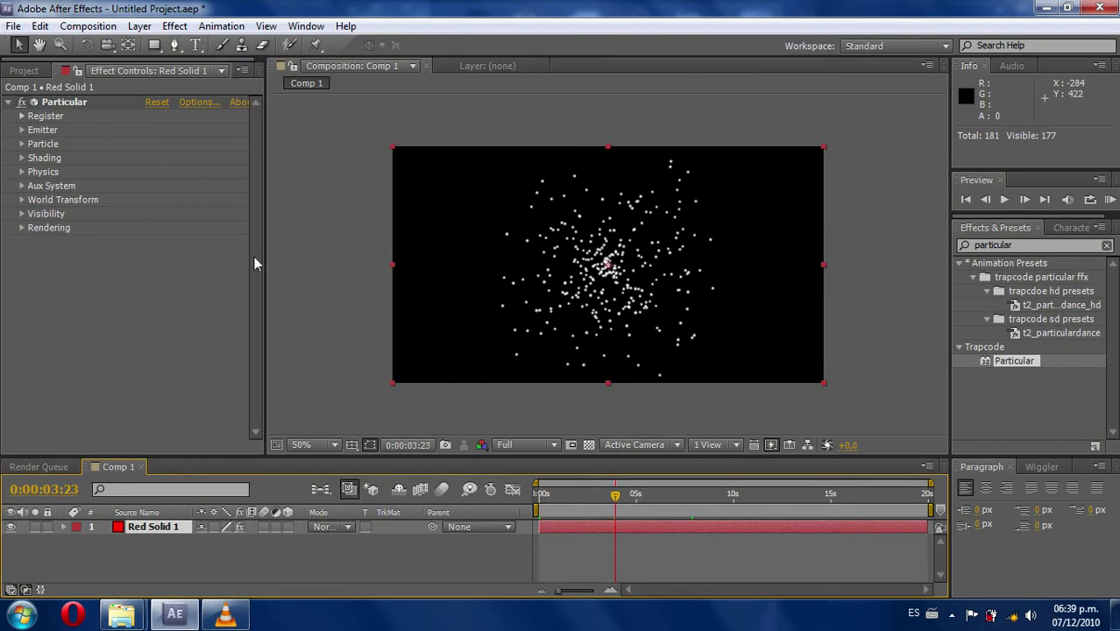
Park the playhead near 0:00:04:00 and expand Particular's Physics settings
mouse_move(615, 496)
mouse_down()
mouse_move(554, 496)
mouse_move(615, 509)
mouse_up()
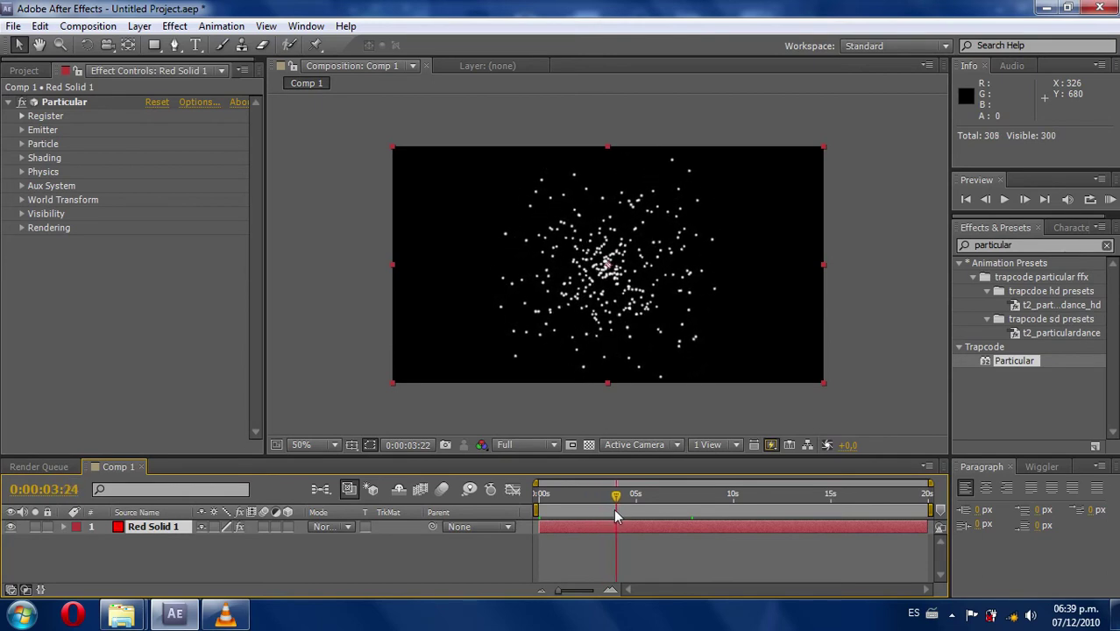
drag(616, 513, 616, 513)
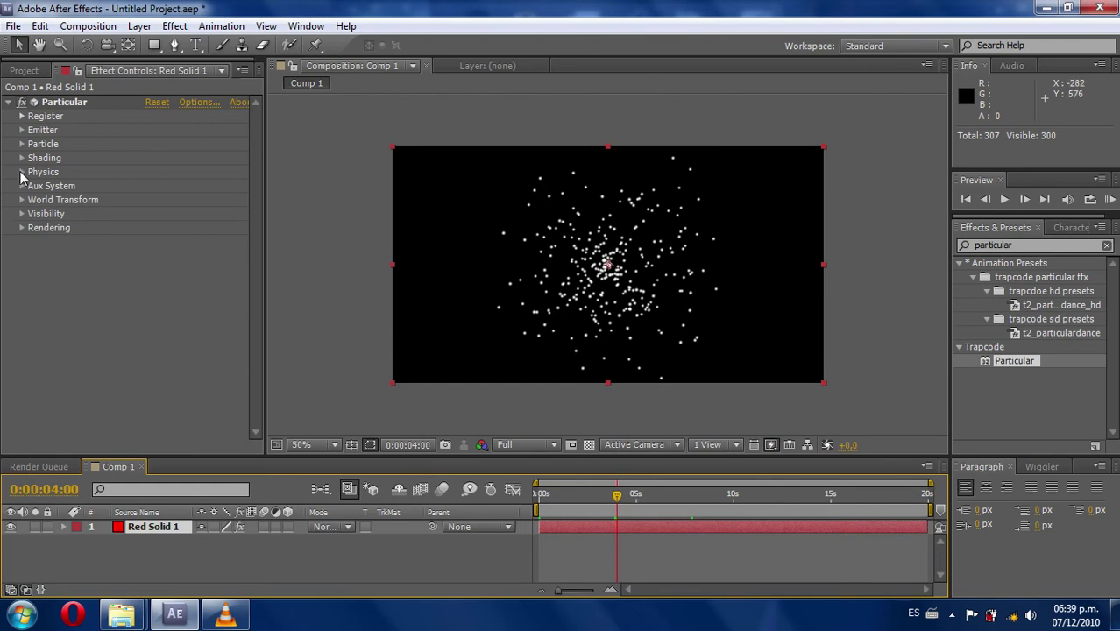
click(22, 173)
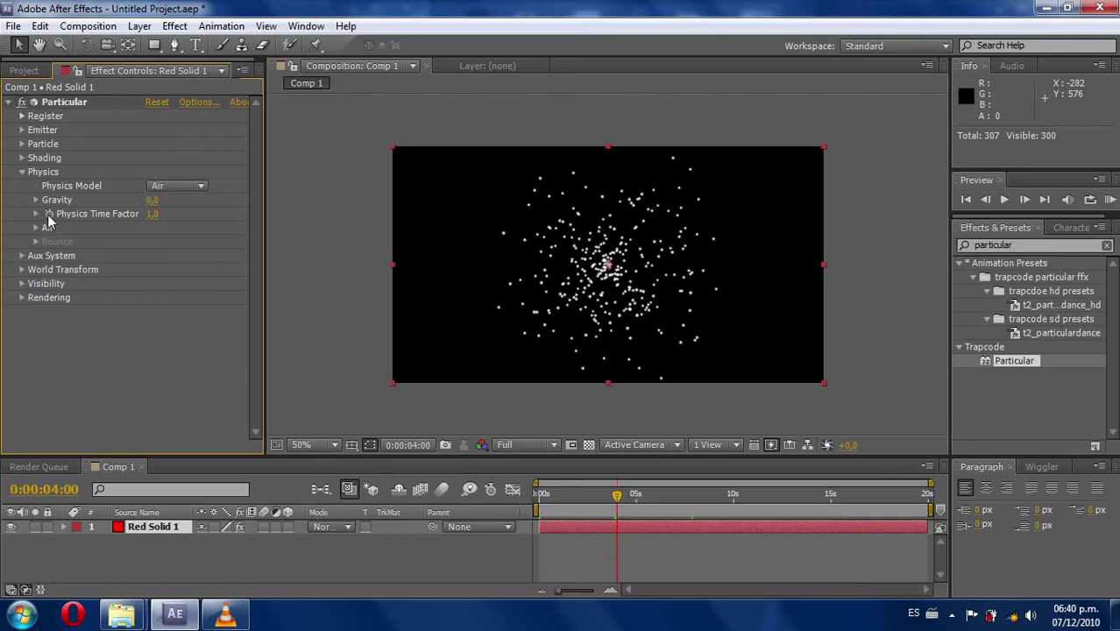
Keyframe Physics Time Factor at 1,0 at four seconds and 0,0 one frame later, then check the frozen particles
click(49, 214)
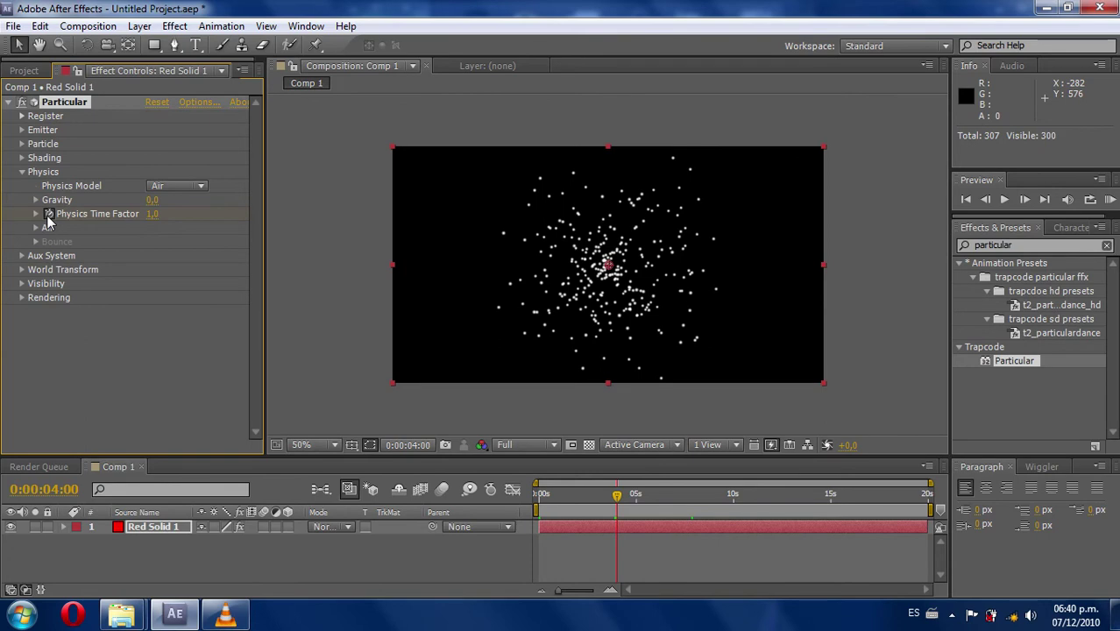
key(Page_Down)
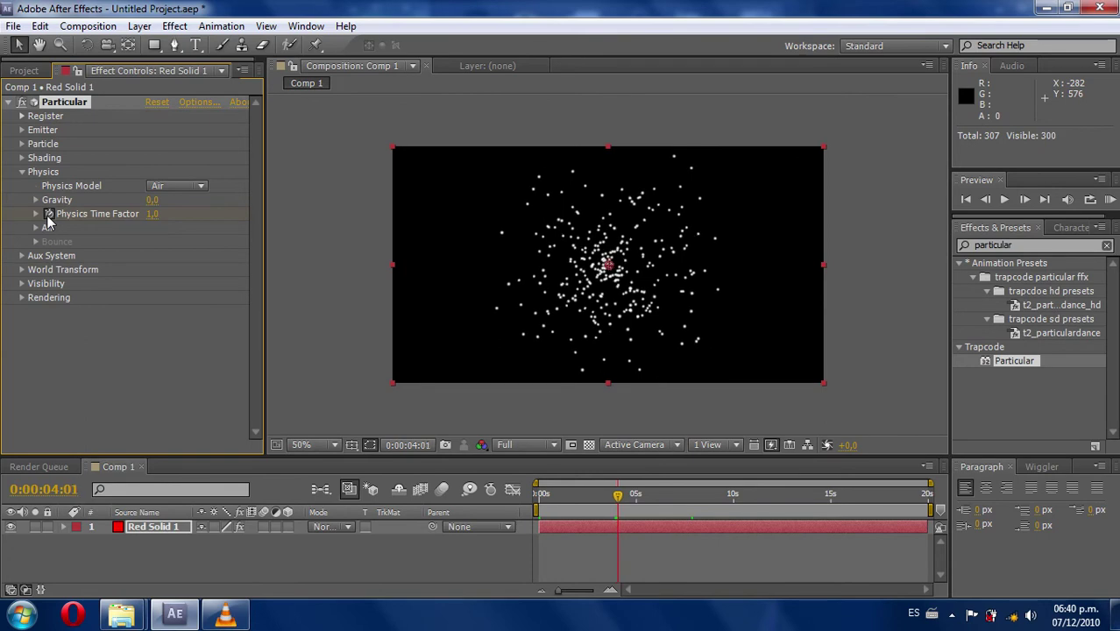
click(152, 214)
text(0)
key(Return)
mouse_move(618, 504)
mouse_down()
mouse_move(640, 516)
mouse_move(515, 493)
mouse_move(760, 538)
mouse_up()
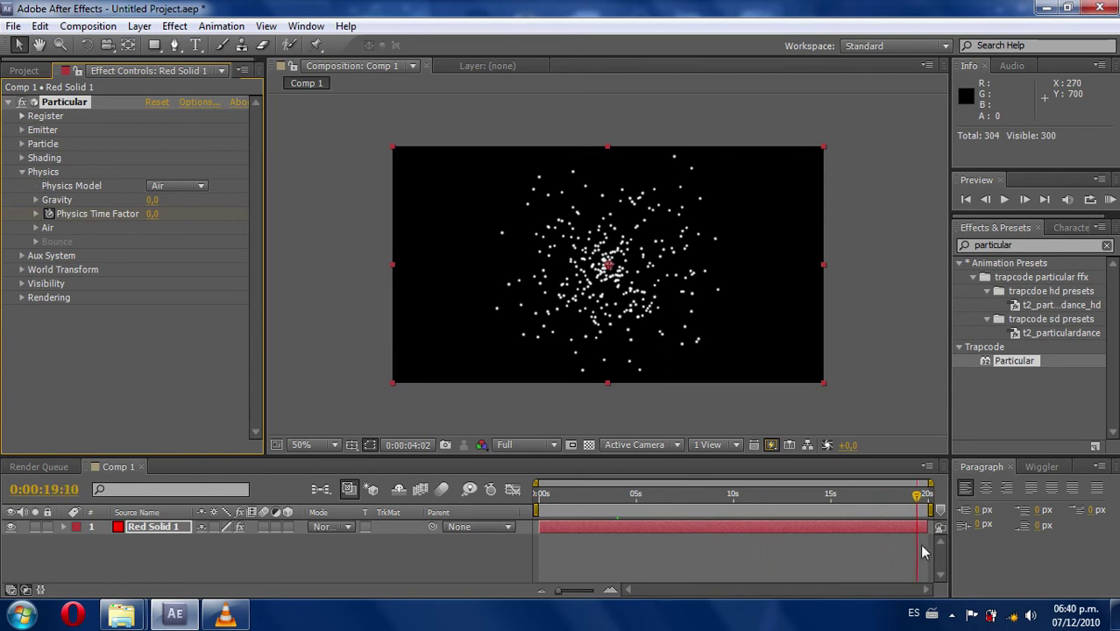
mouse_move(640, 534)
mouse_down()
mouse_move(531, 492)
mouse_move(628, 532)
mouse_up()
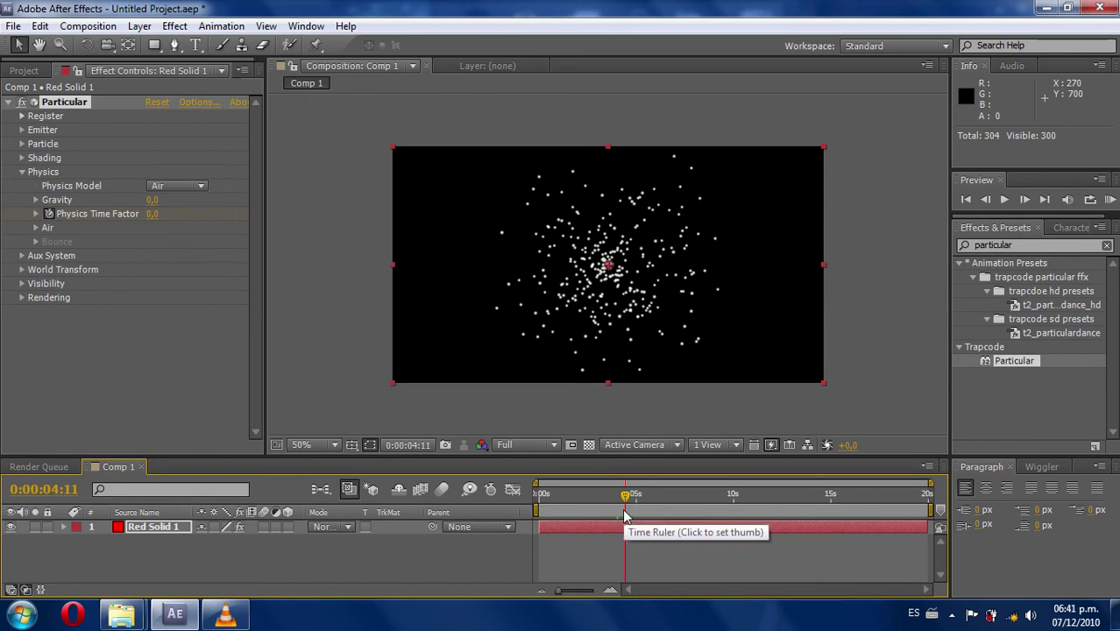
Start the work area at 0:00:04:11 and trim Comp 1 to it, leaving 0:00:15:15
key(b)
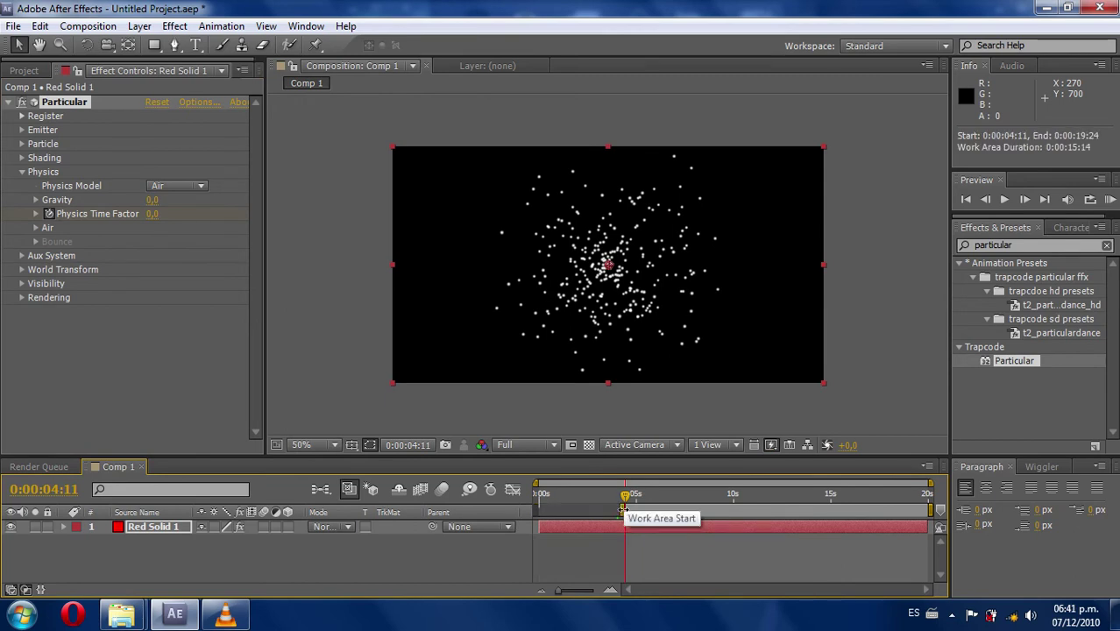
right_click(727, 512)
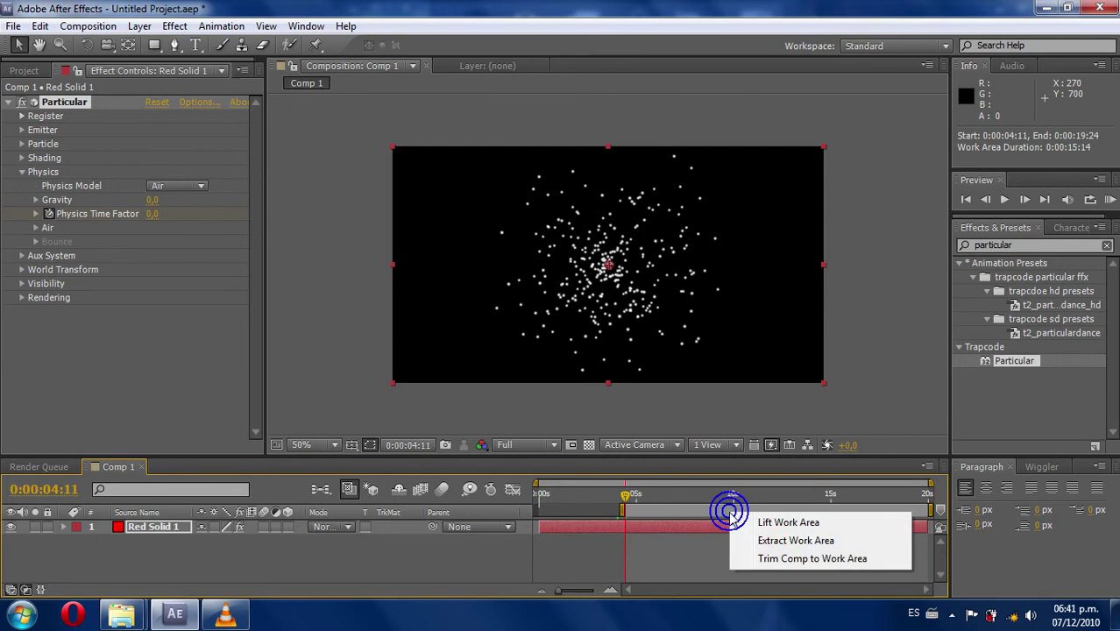
click(779, 559)
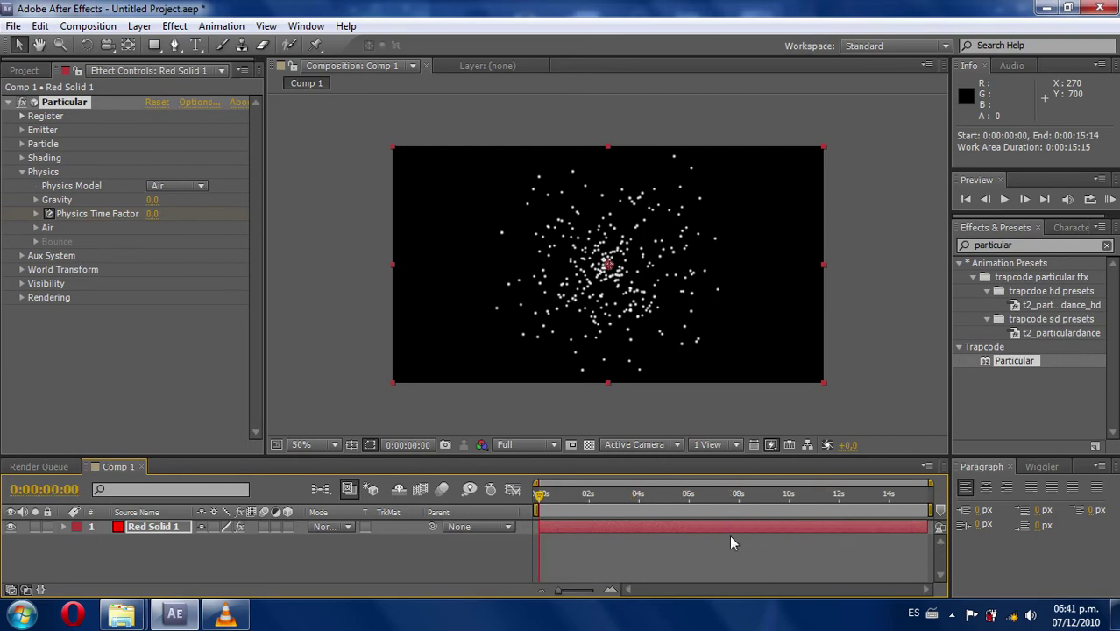
mouse_move(540, 496)
mouse_down()
mouse_move(869, 496)
mouse_move(731, 526)
mouse_up()
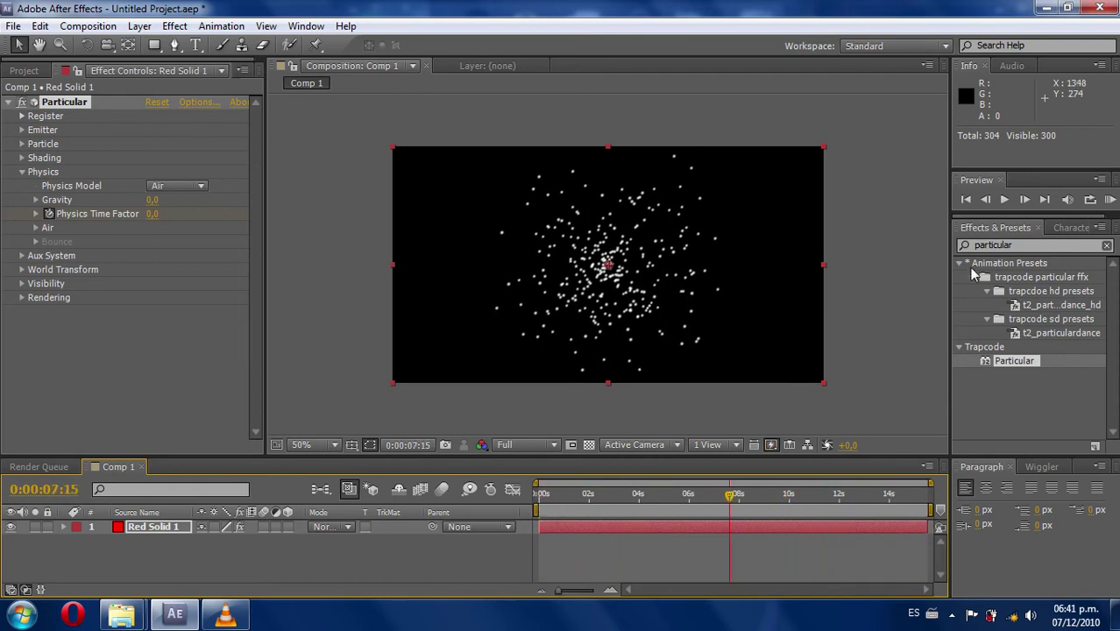
Open the fotos armando lowres folder from the desktop and look through its photos
click(1046, 8)
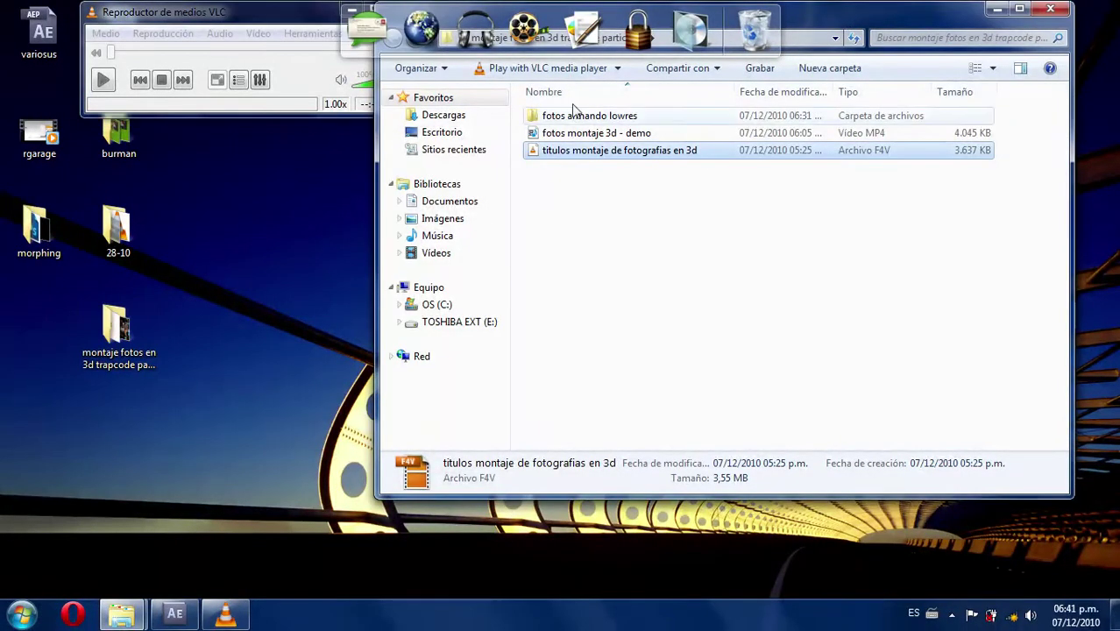
double_click(572, 116)
click(1019, 8)
scroll(565, 308, down, 5)
scroll(566, 307, up, 5)
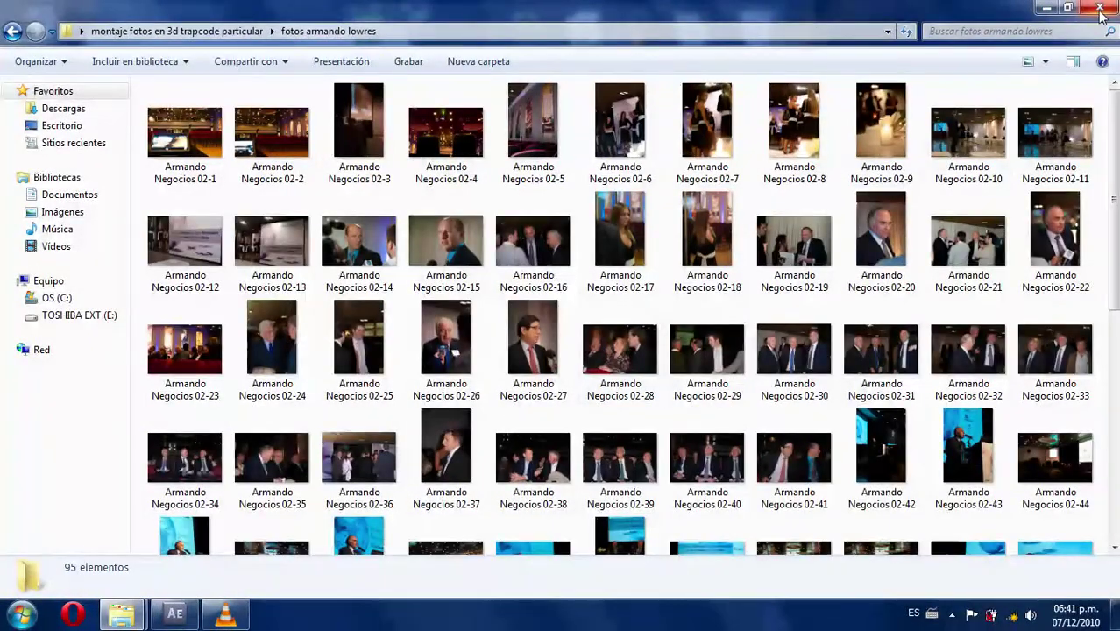
click(1046, 7)
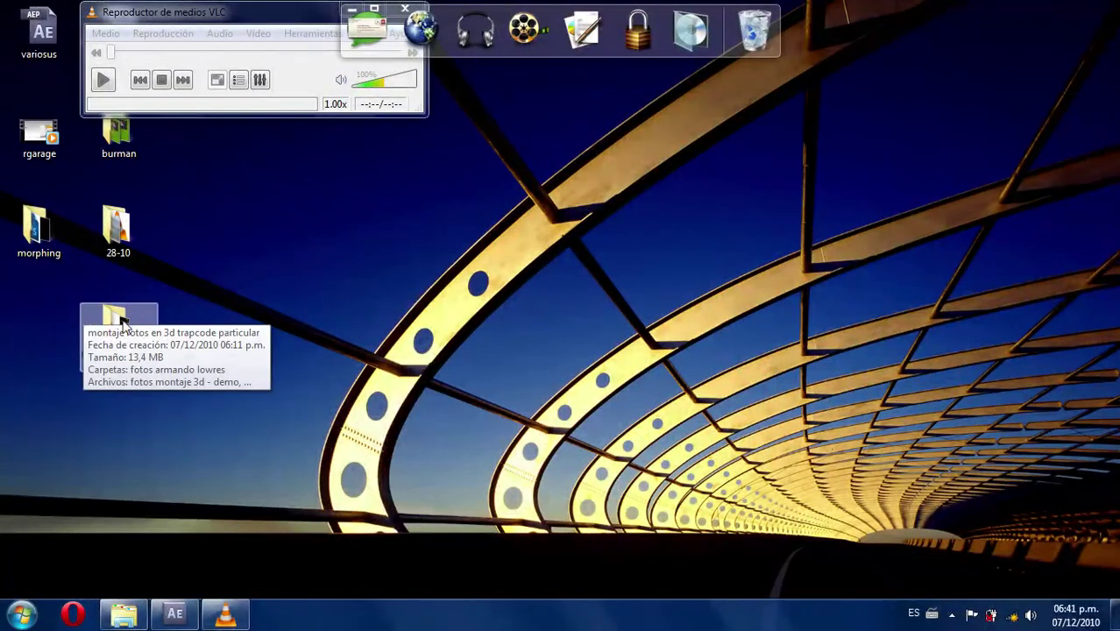
Open montaje fotos en 3d trapcode particular and drag its fotos armando lowres folder toward After Effects
double_click(98, 331)
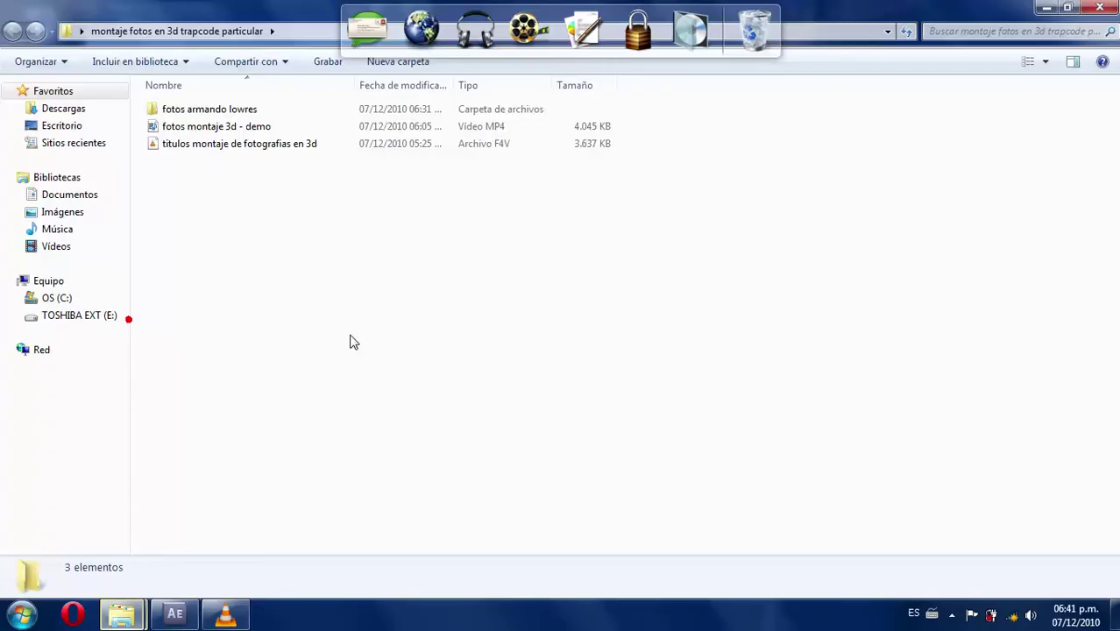
click(220, 109)
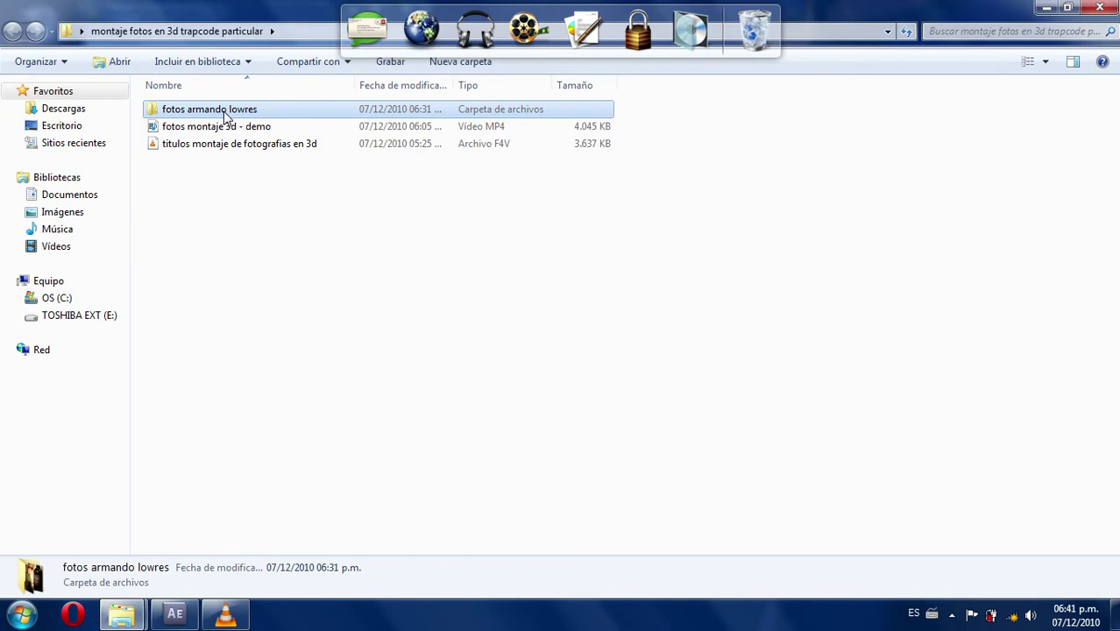
drag(226, 116, 183, 619)
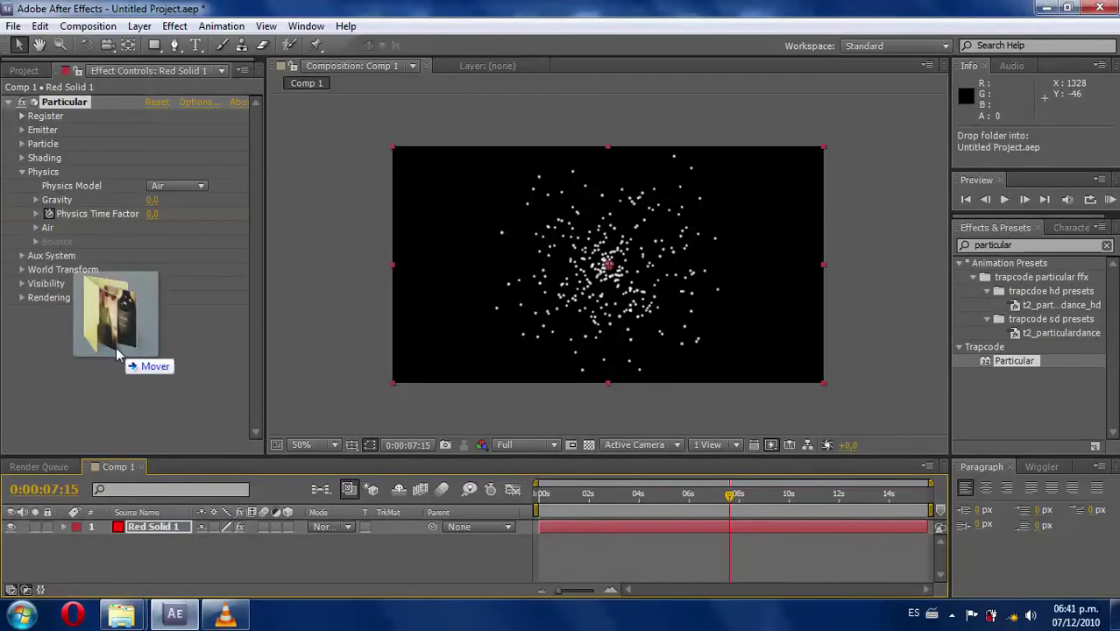
Drop the fotos armando lowres folder into the Project panel and expand it
drag(183, 619, 115, 346)
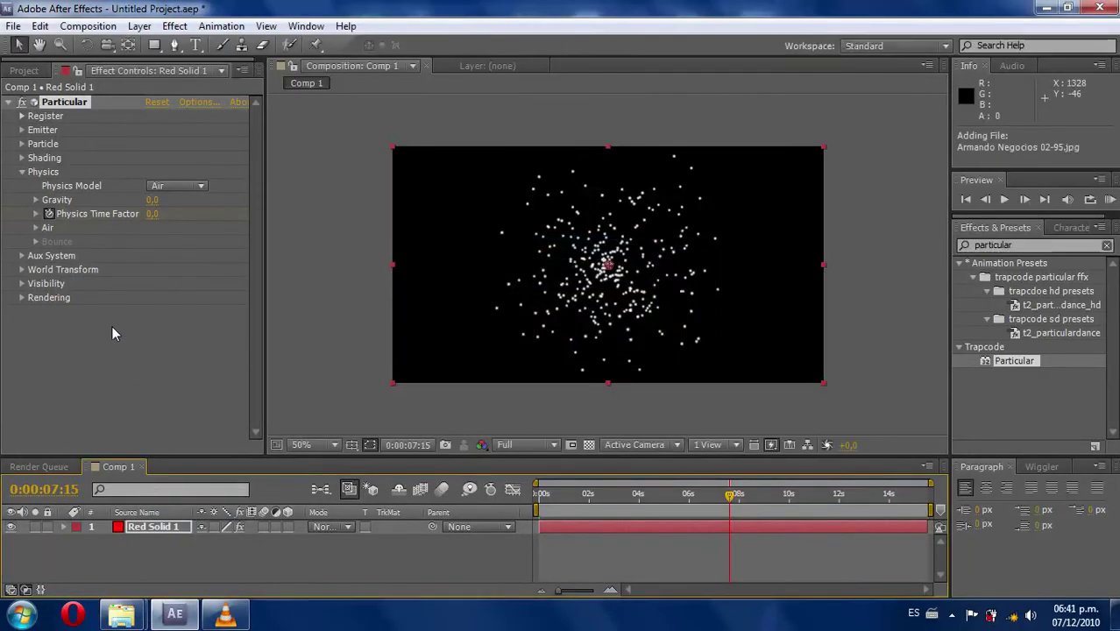
click(19, 72)
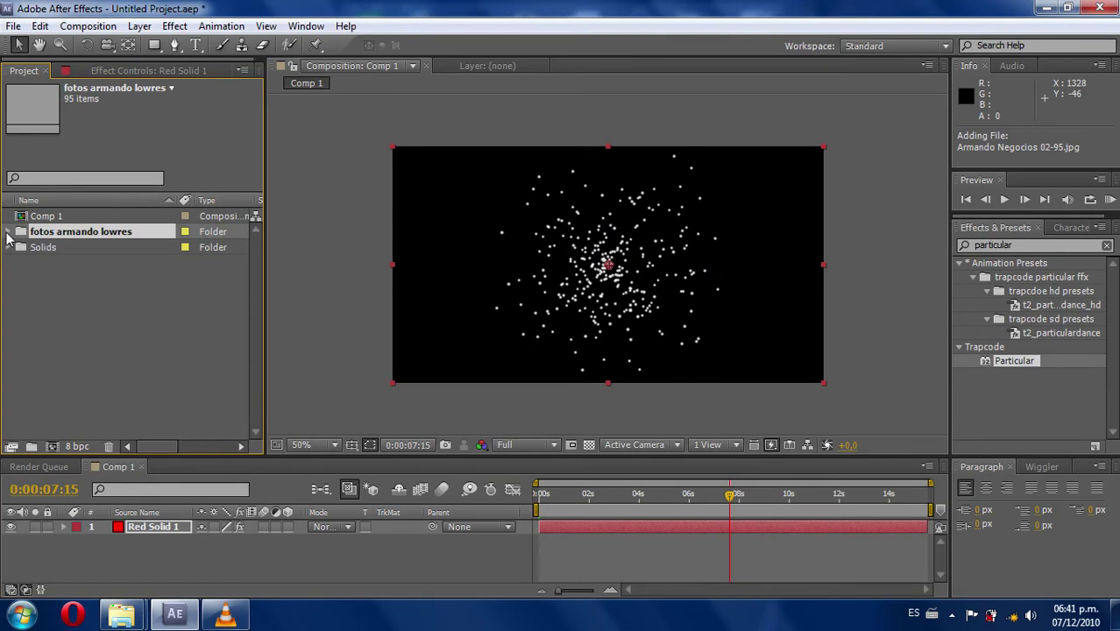
click(8, 232)
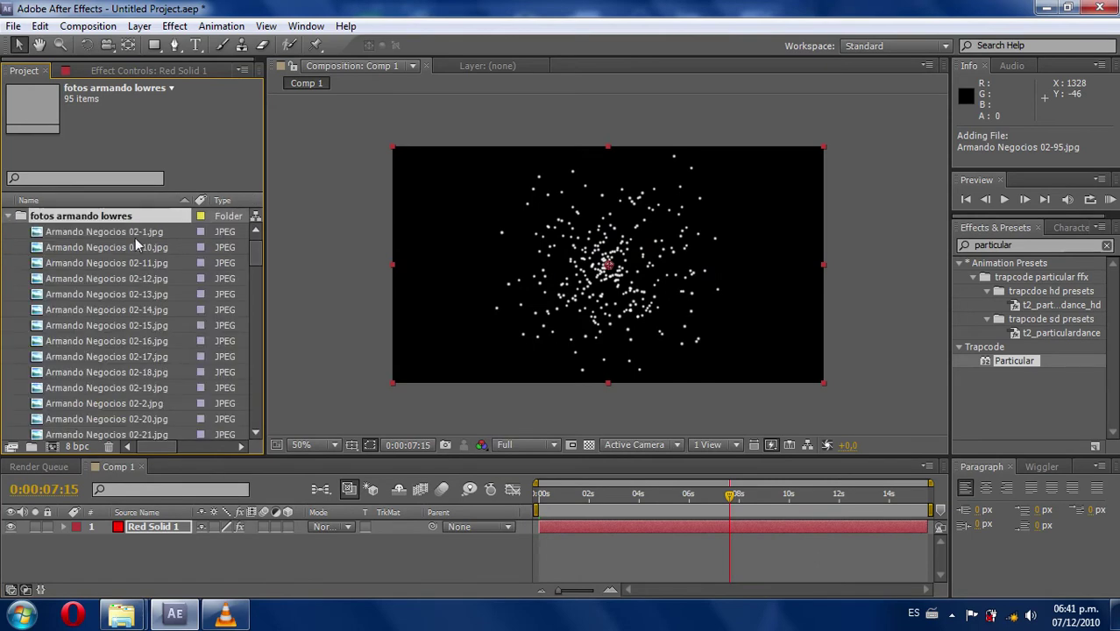
click(9, 217)
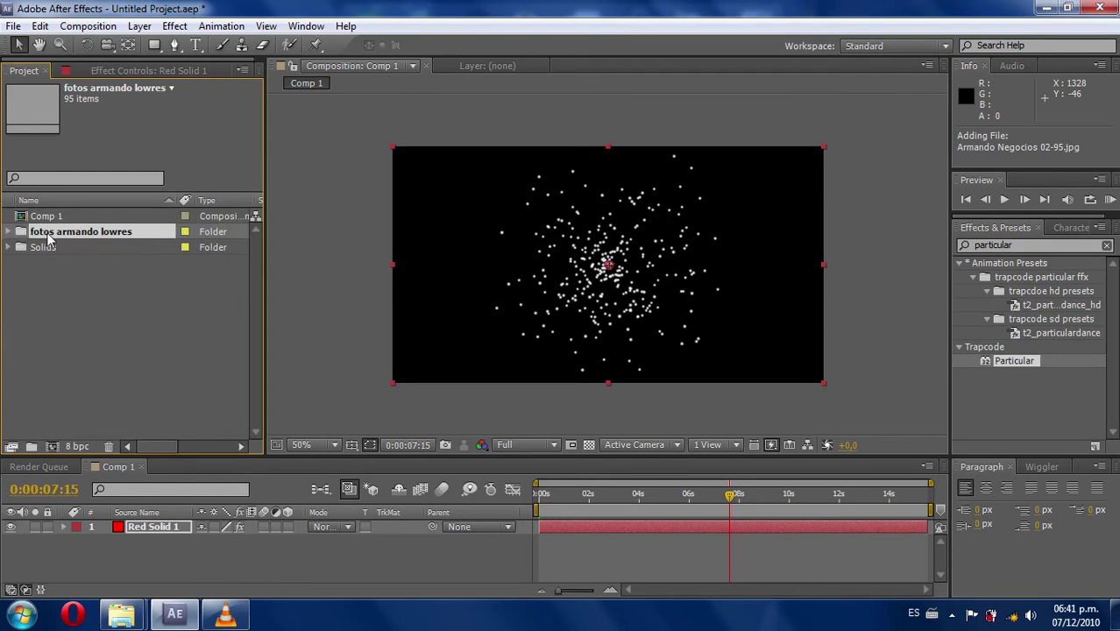
click(9, 233)
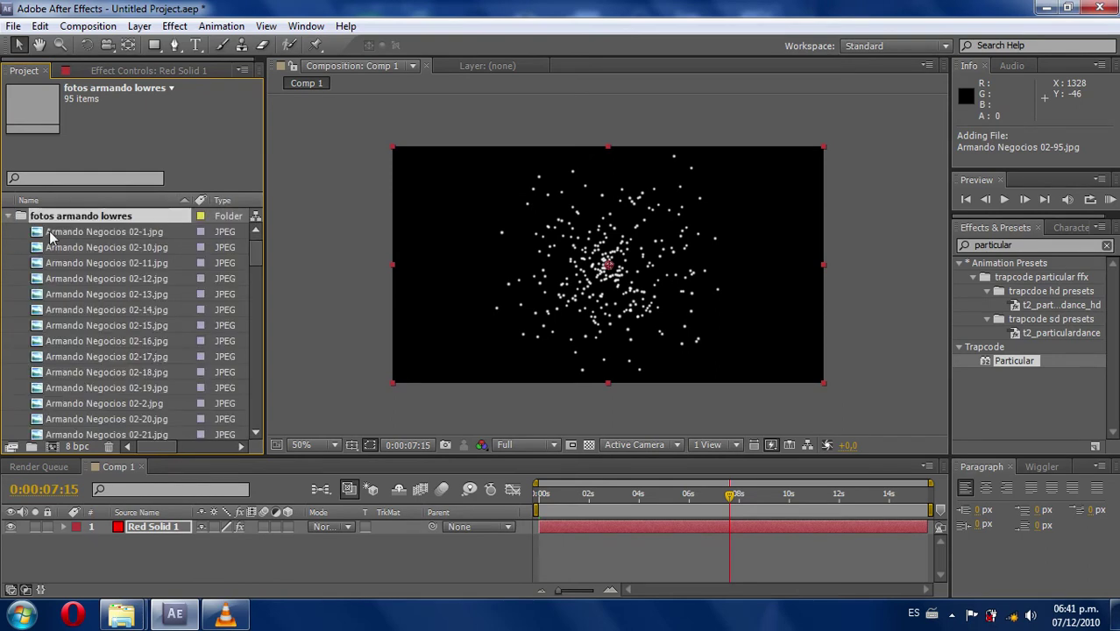
Preview several Armando Negocios photos, ending on Armando Negocios 02-14.jpg, then collapse the folder
click(54, 232)
click(51, 306)
click(51, 340)
click(51, 356)
click(51, 308)
click(8, 216)
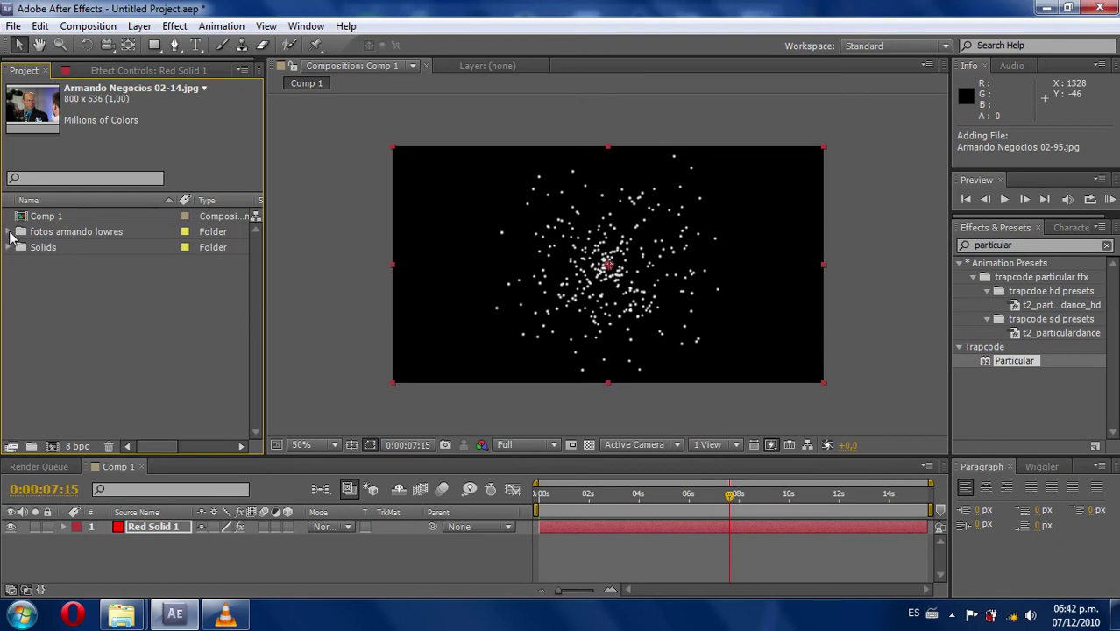
Re-expand the folder to preview Armando Negocios 02-13.jpg, then collapse it and deselect everything
click(51, 286)
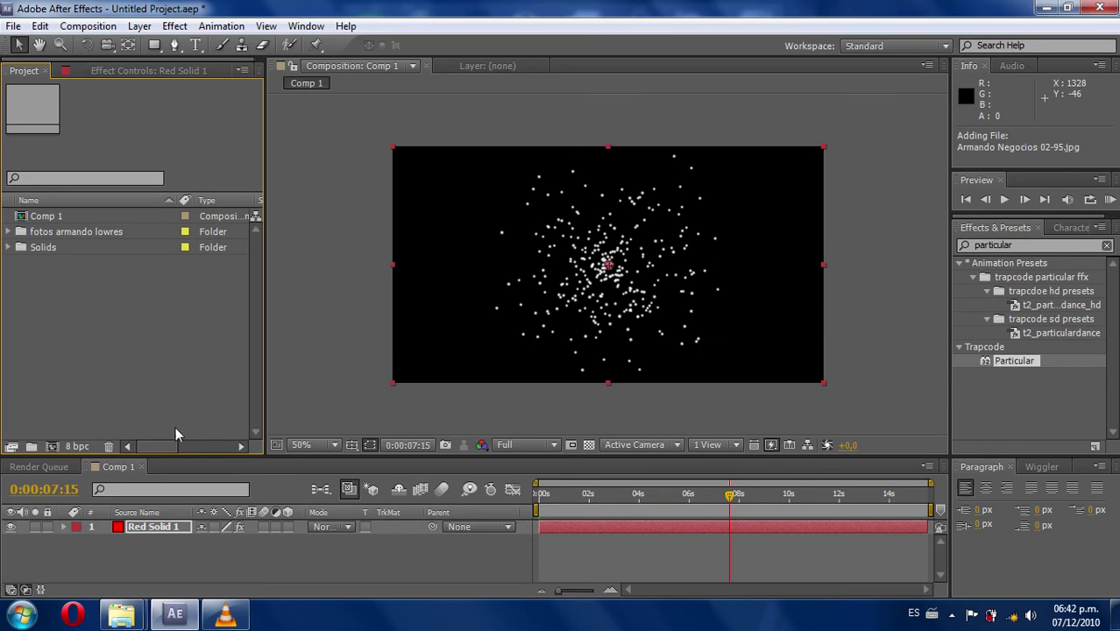
click(46, 233)
click(9, 232)
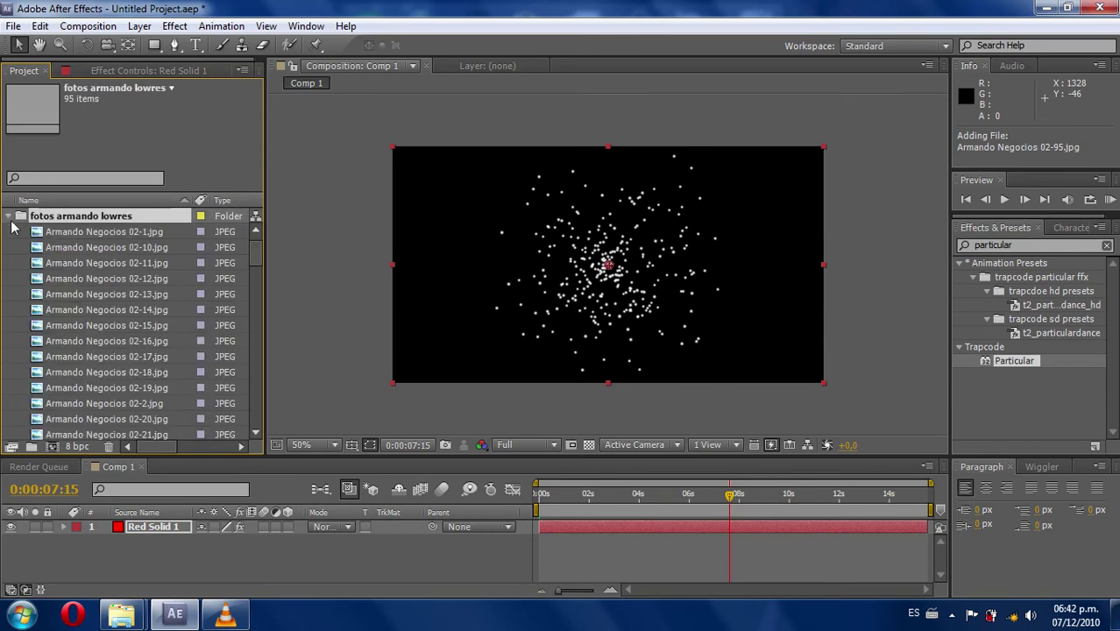
key(Down)
key(Down)
key(Down)
key(Down)
key(Down)
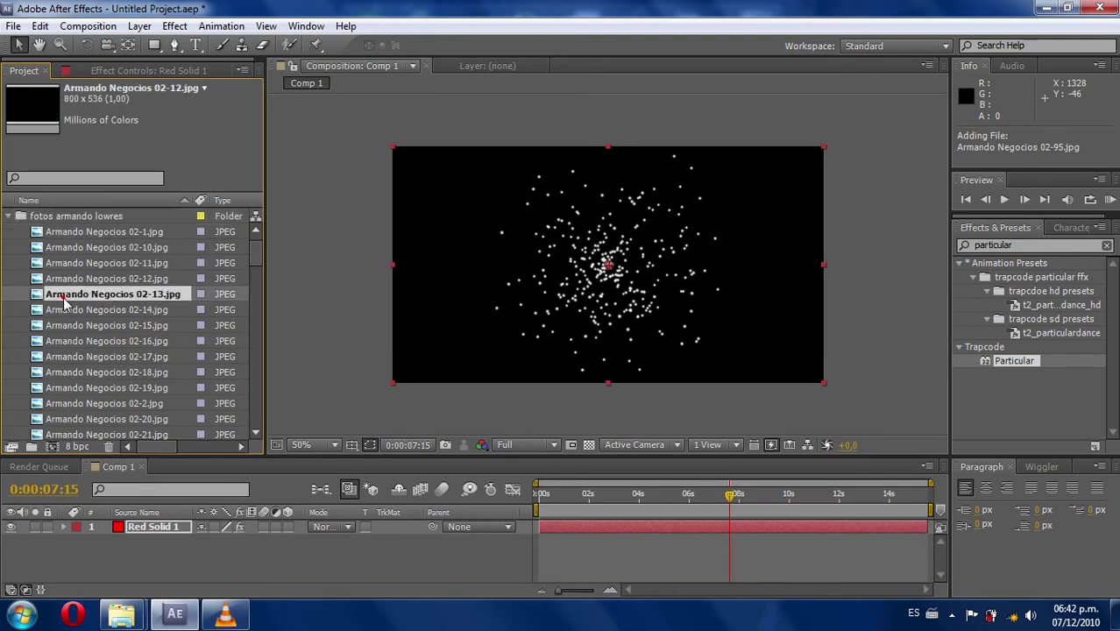
click(9, 217)
click(39, 322)
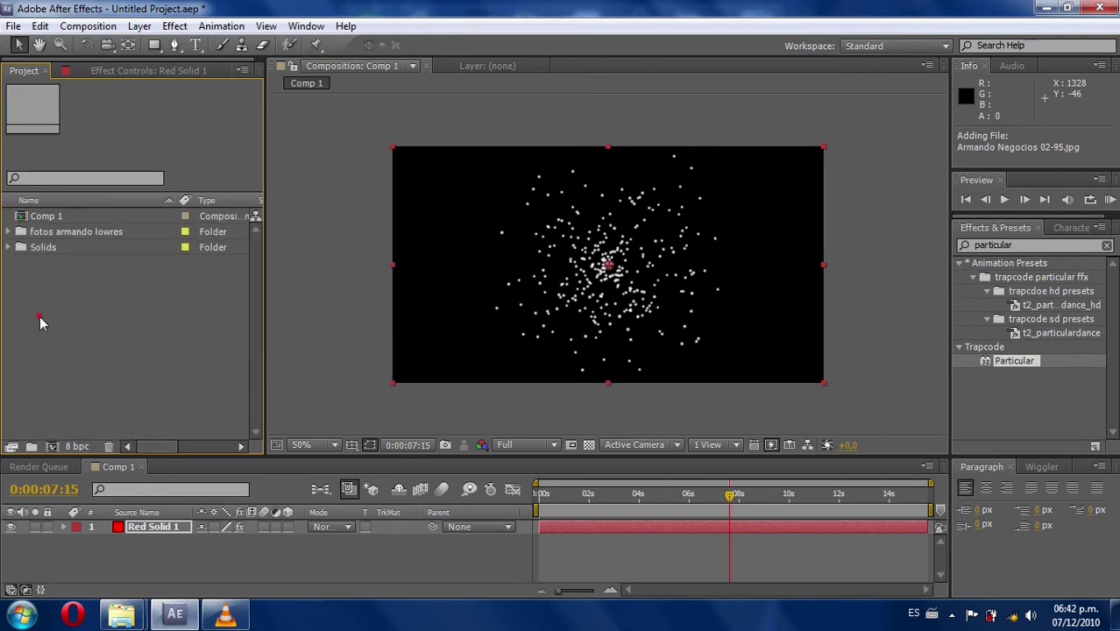
Create a composition named emision de particulas at 1050×576, 25 fps, 0:00:20:00
click(99, 27)
click(107, 45)
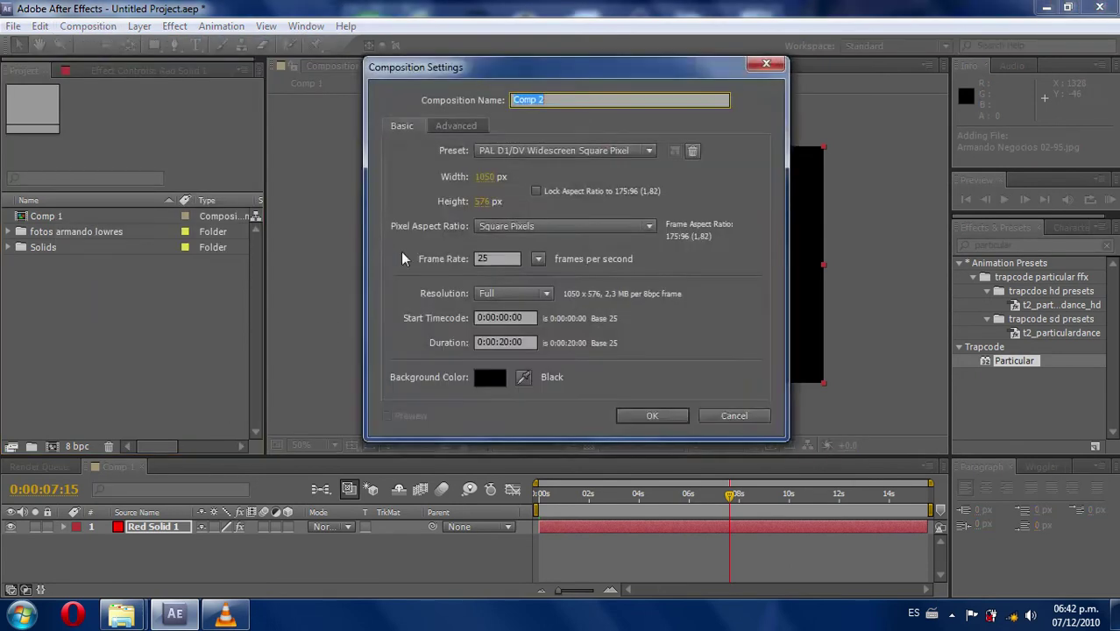
click(580, 100)
text(emision de particulas)
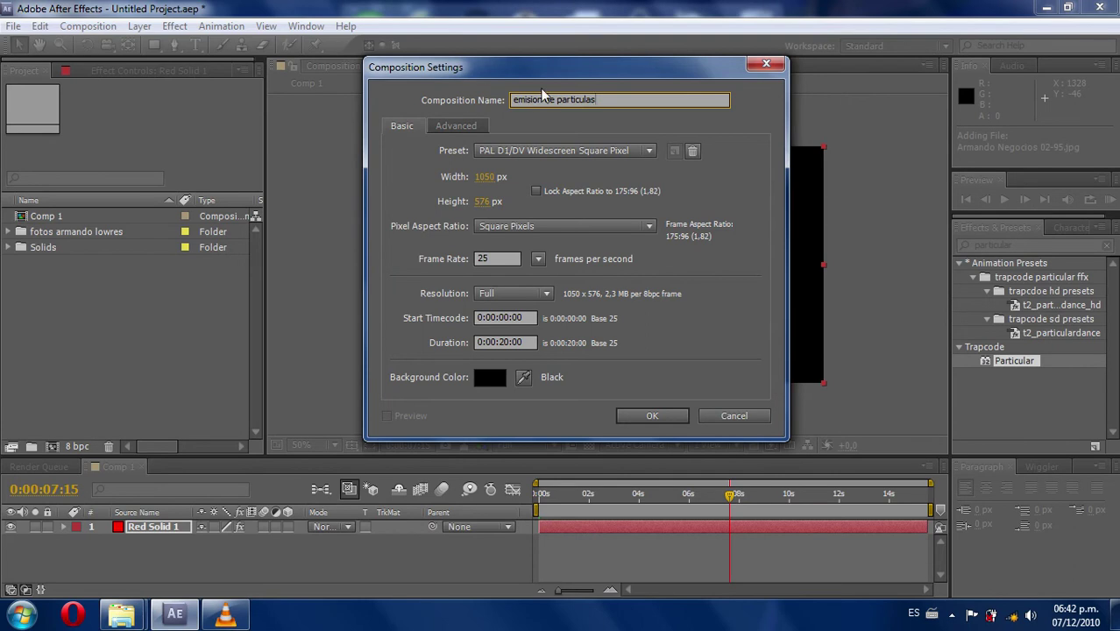
click(670, 418)
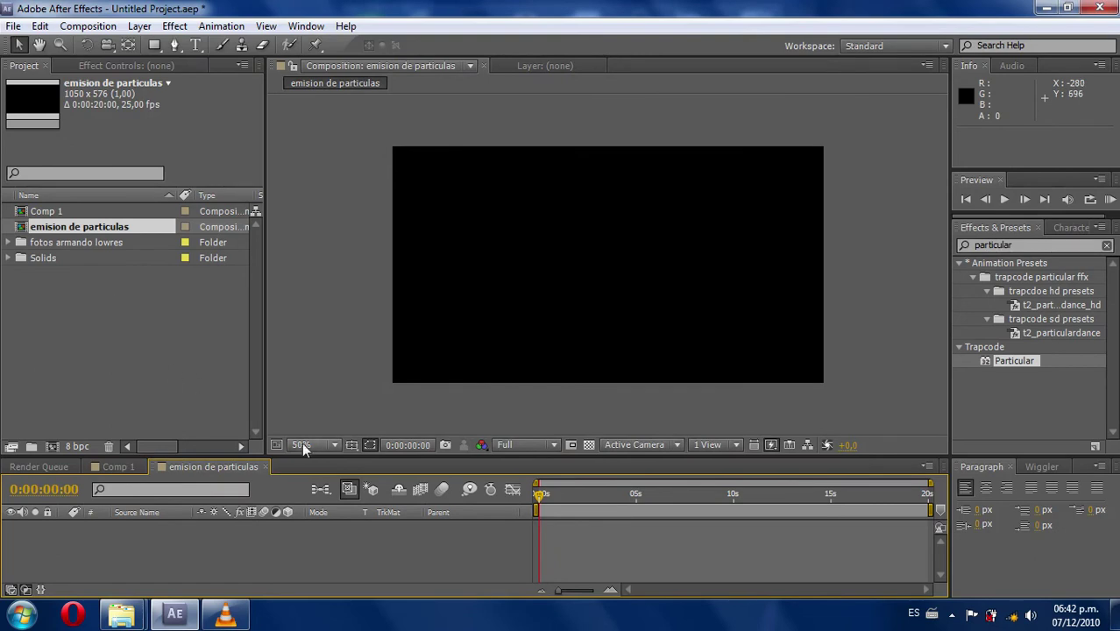
Select Armando Negocios 02-1.jpg through 02-95.jpg and add them to the timeline as layers
drag(318, 453, 319, 413)
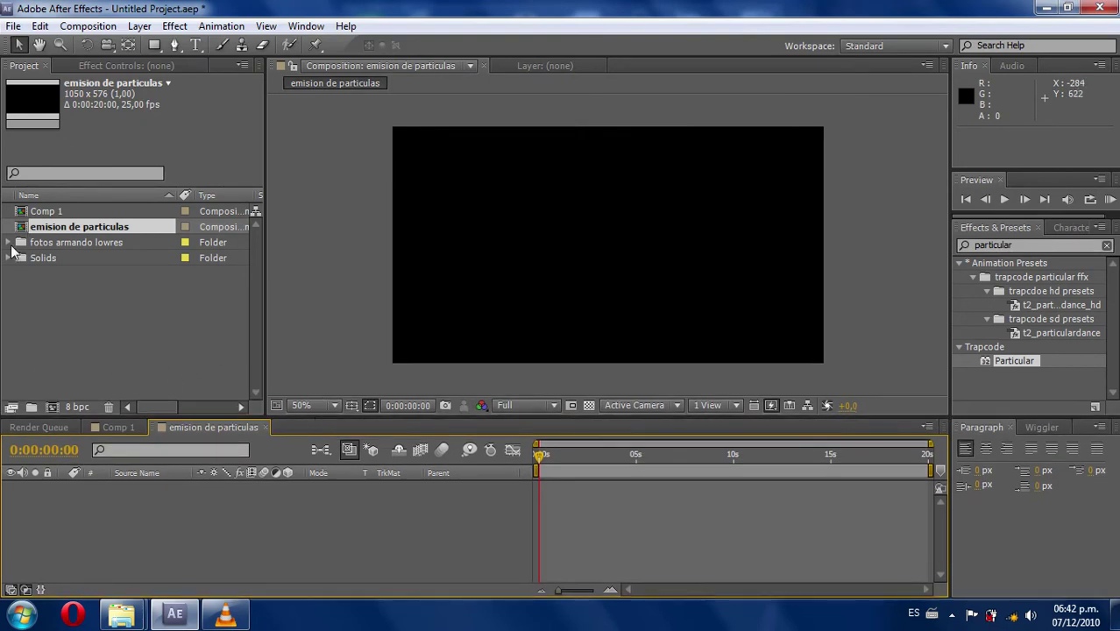
click(9, 243)
click(66, 227)
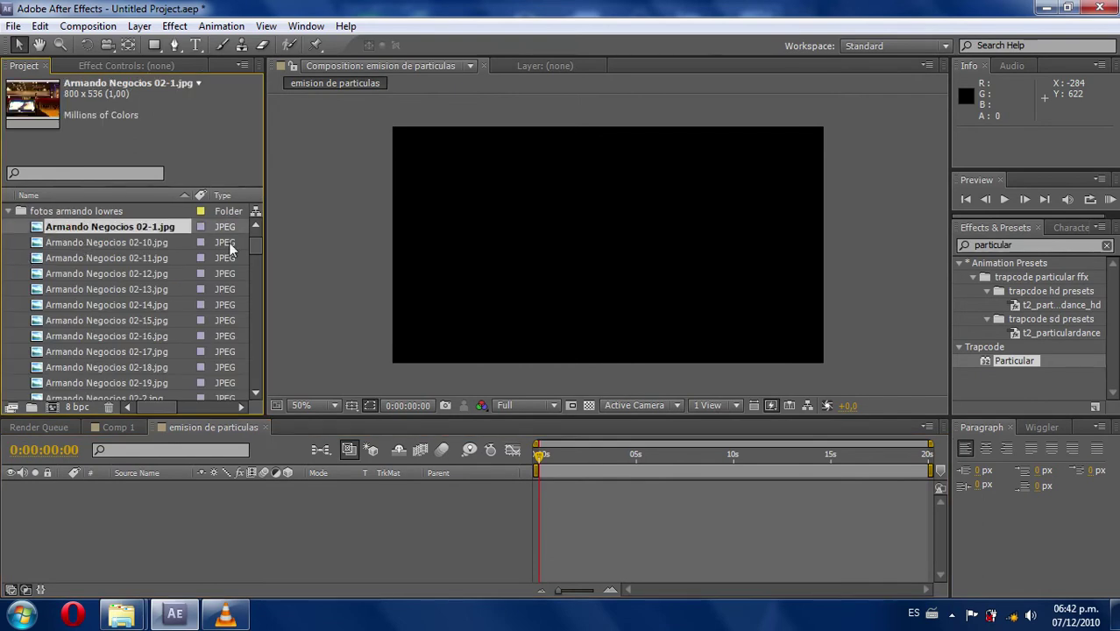
drag(254, 245, 261, 387)
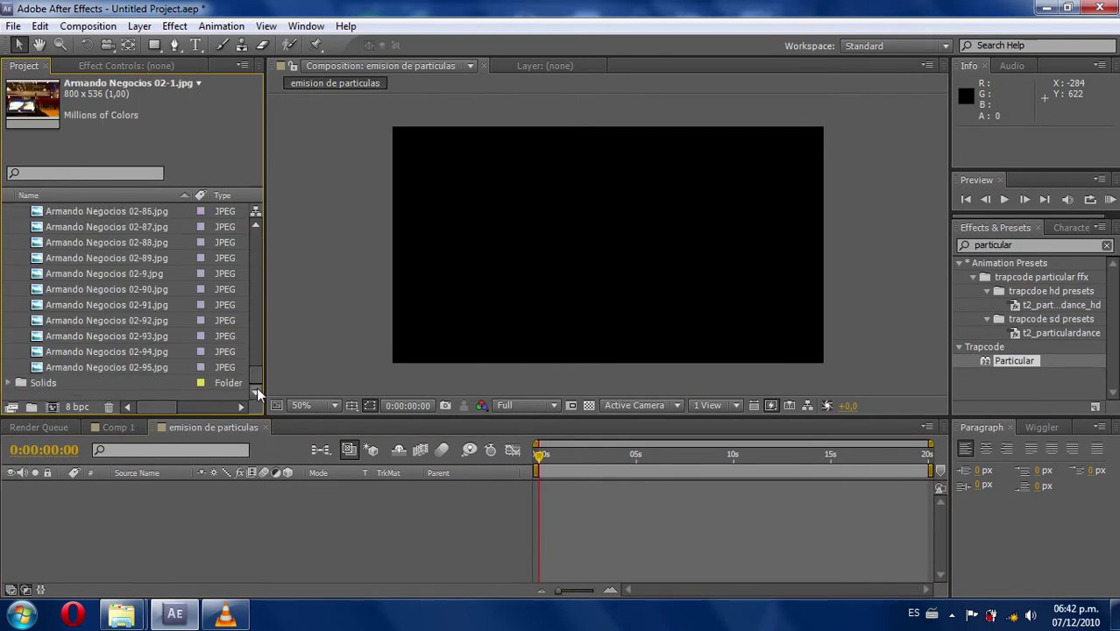
shift+click(98, 365)
drag(127, 249, 161, 506)
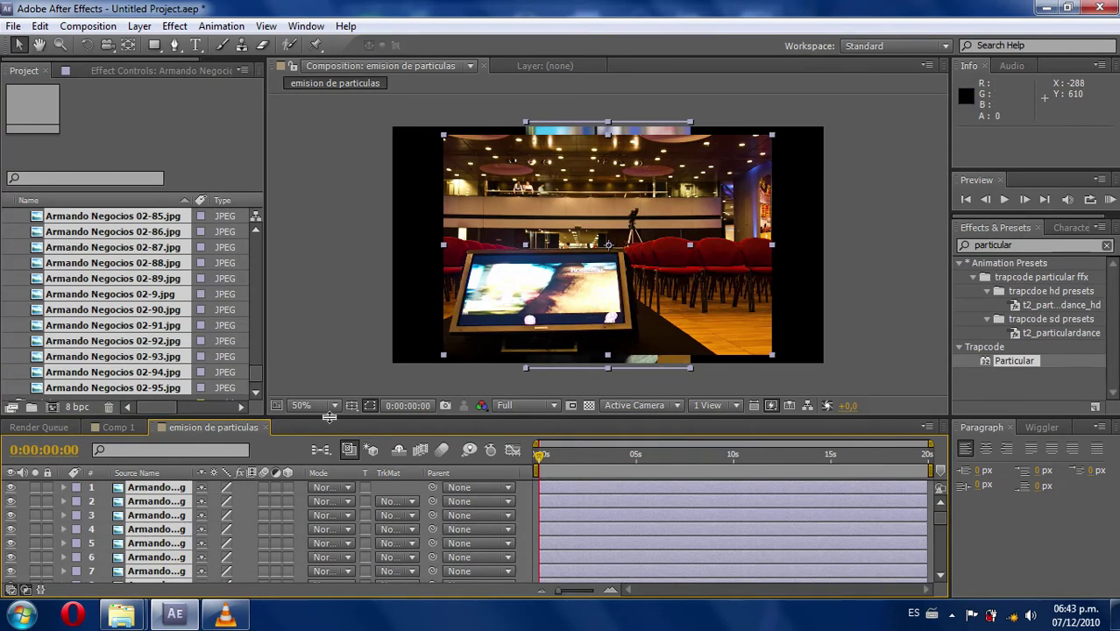
Resize the timeline and composition viewer panels to see the layers and the frame
drag(329, 418, 328, 234)
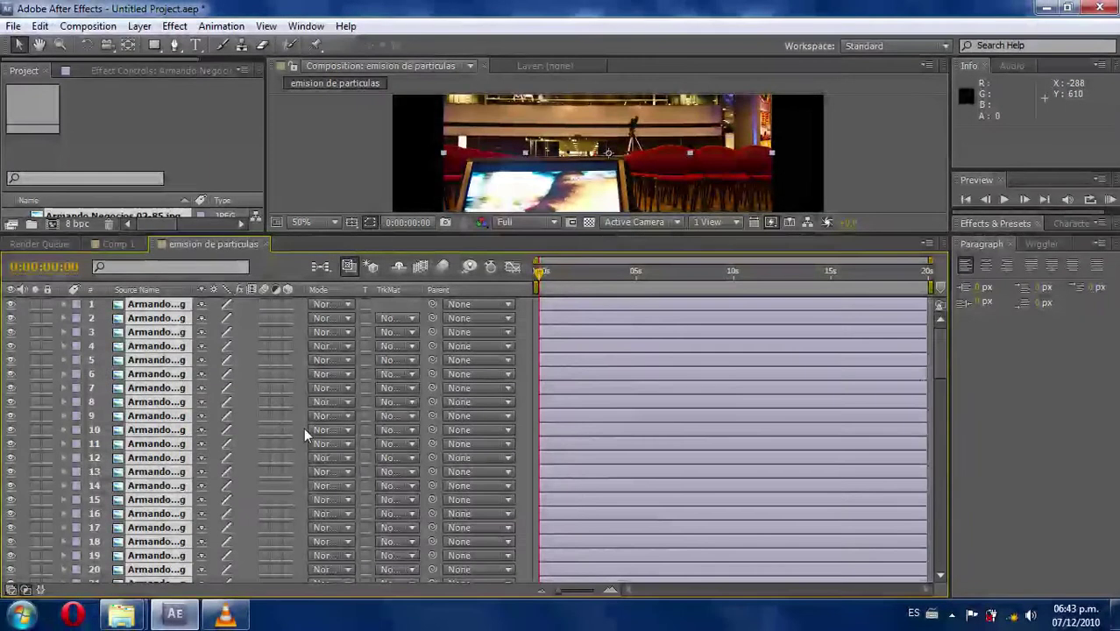
mouse_move(939, 338)
mouse_down()
mouse_move(944, 548)
mouse_move(941, 314)
mouse_up()
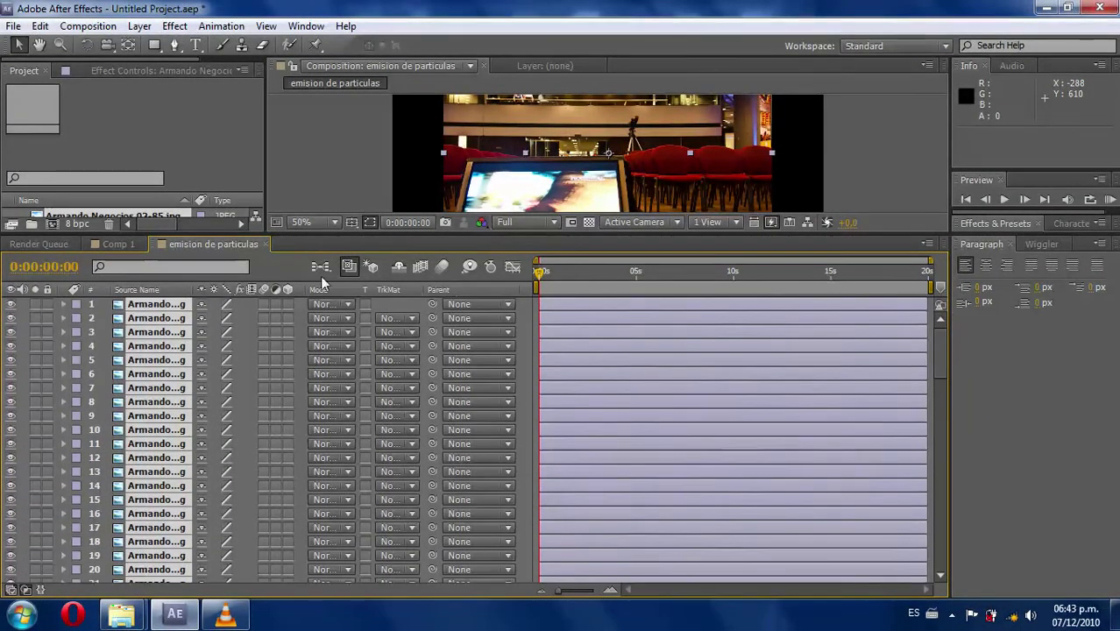
mouse_move(377, 235)
mouse_down()
mouse_move(371, 414)
mouse_move(372, 351)
mouse_up()
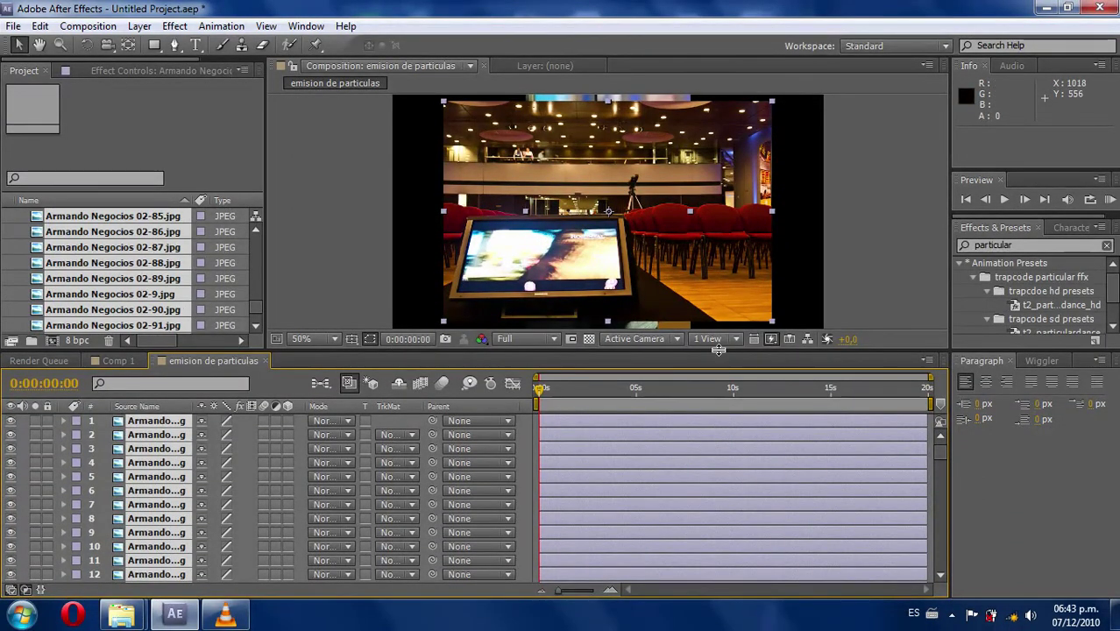
drag(718, 349, 718, 409)
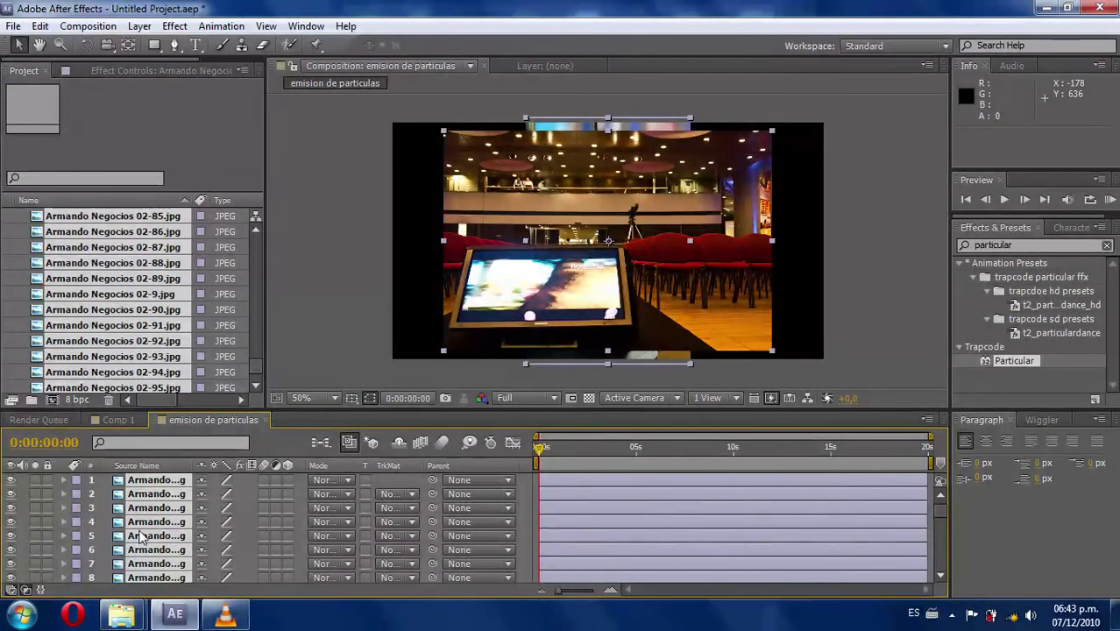
Select all 95 photo layers and set their Scale to 73%
key(ctrl+a)
key(alt+shift+s)
drag(255, 491, 236, 492)
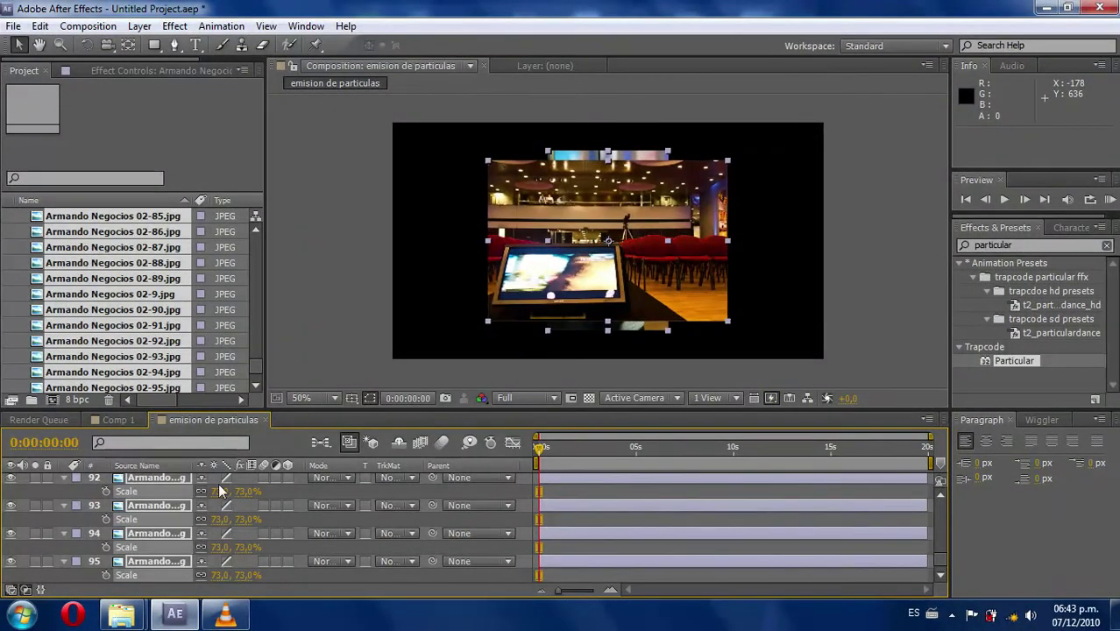
key(s)
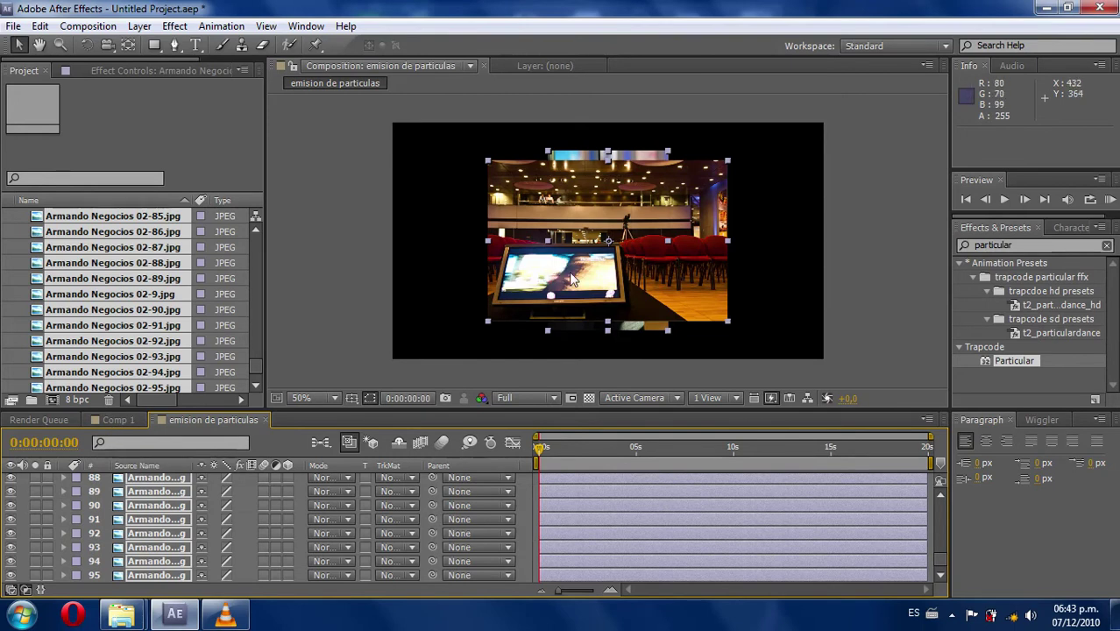
Trim every photo layer's out-point back to a single frame and check the first frames zoomed in
drag(557, 446, 532, 449)
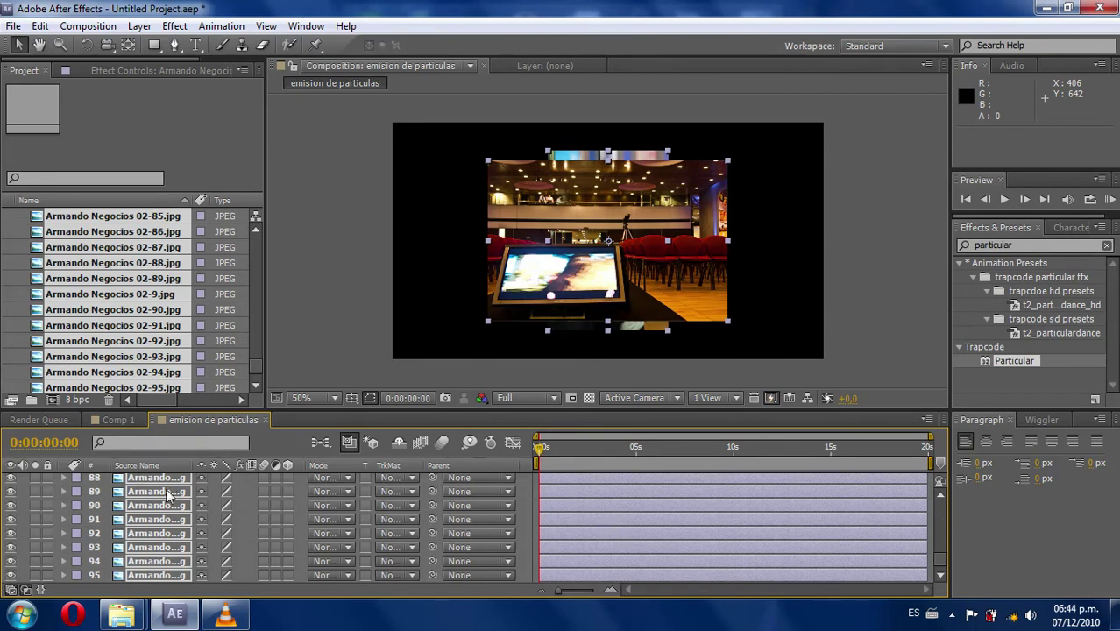
mouse_move(920, 522)
mouse_down()
mouse_move(558, 518)
mouse_move(544, 571)
mouse_move(590, 594)
mouse_up()
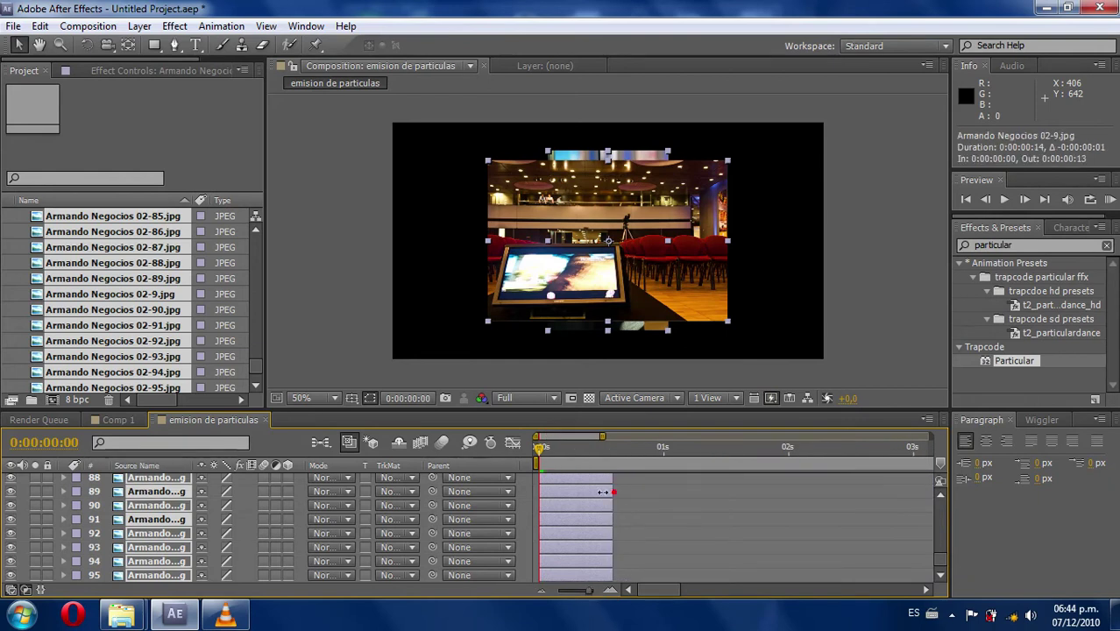
drag(612, 487, 545, 487)
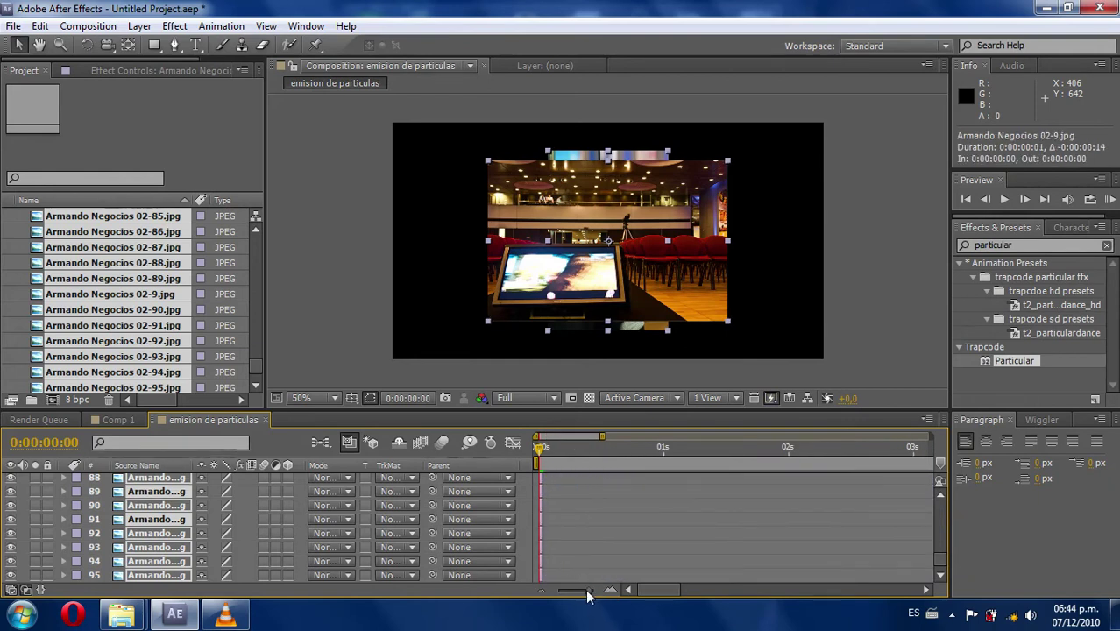
drag(587, 596, 613, 600)
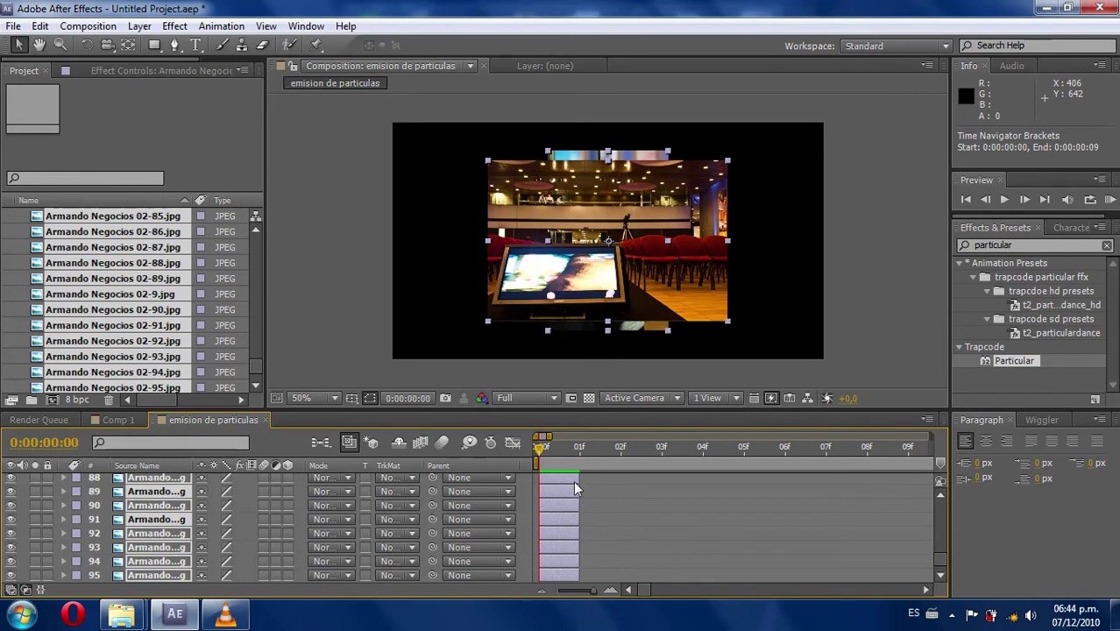
drag(540, 449, 545, 460)
drag(593, 590, 556, 593)
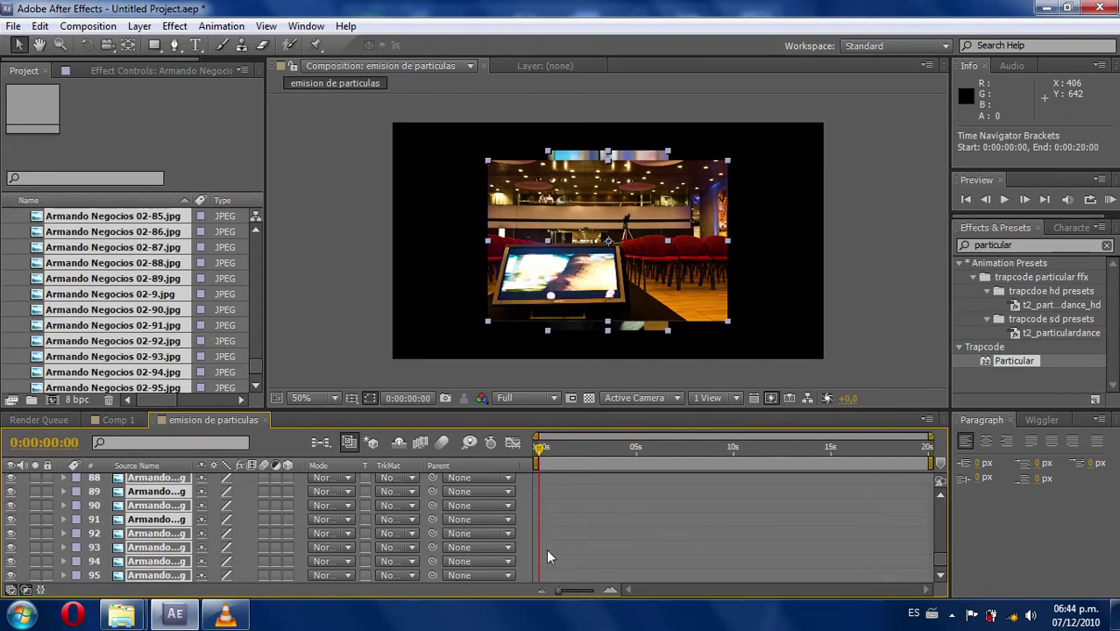
Sequence the 95 selected photo layers one after another using Sequence Layers with Overlap off
right_click(148, 575)
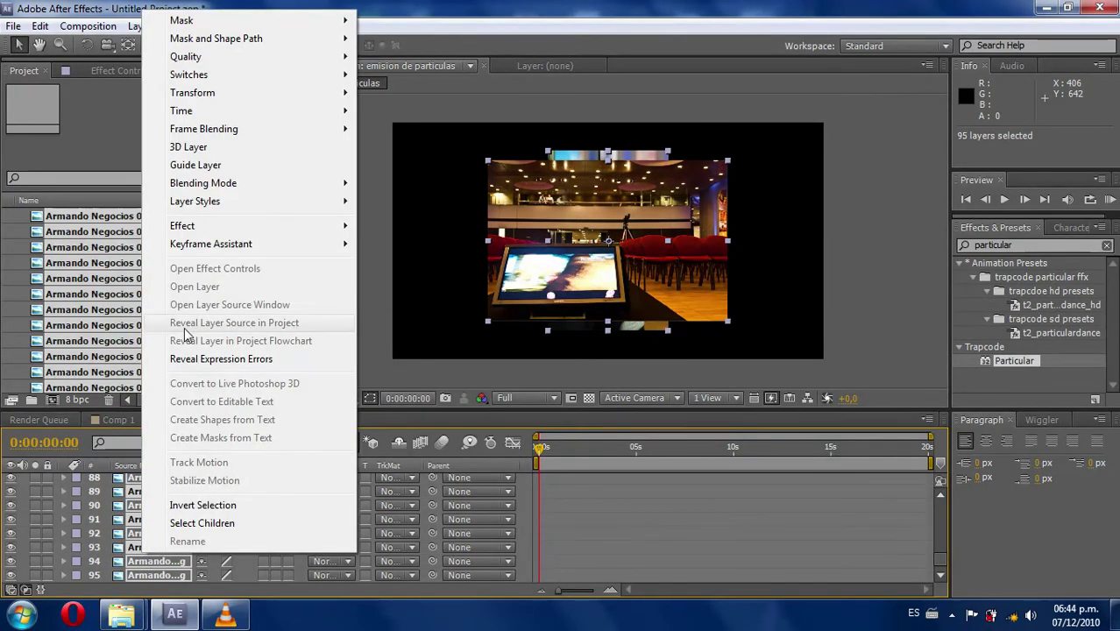
mouse_move(274, 248)
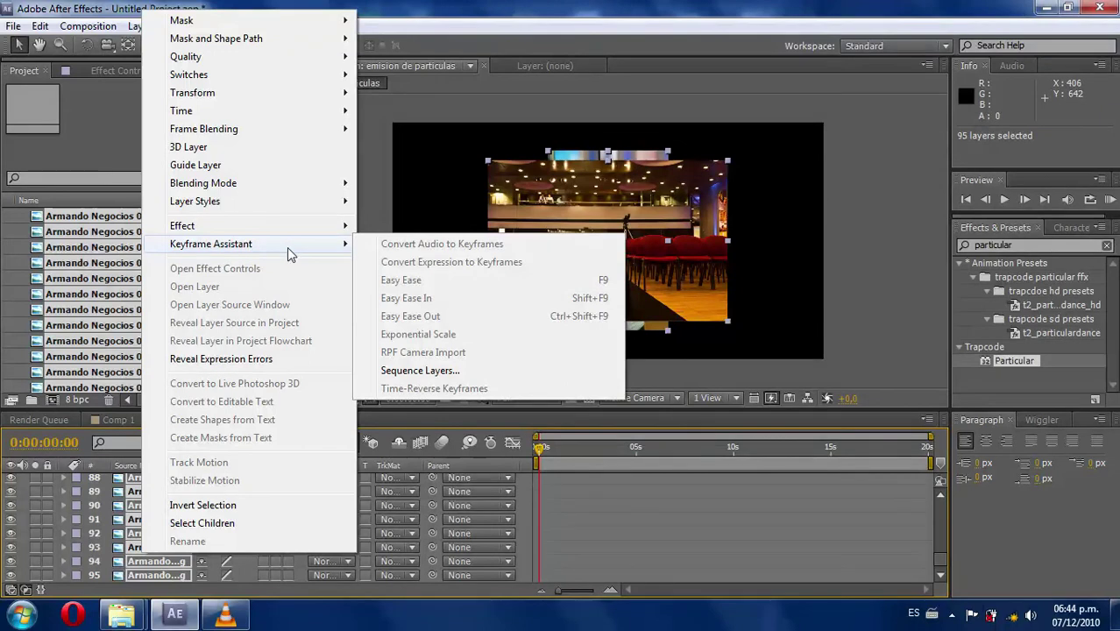
click(423, 371)
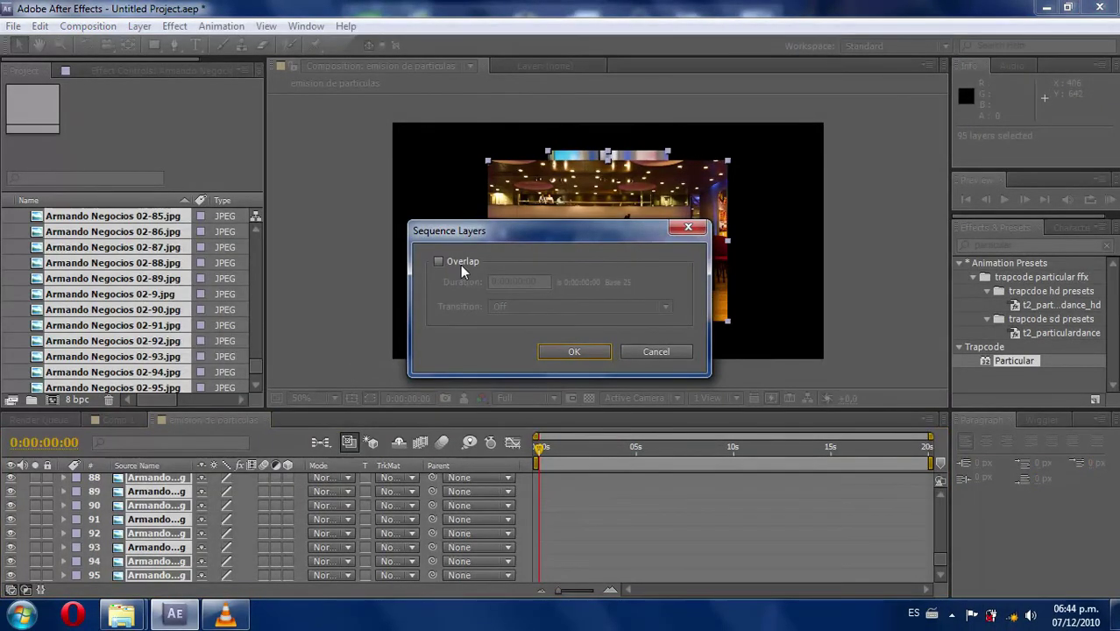
click(439, 263)
click(438, 262)
click(564, 354)
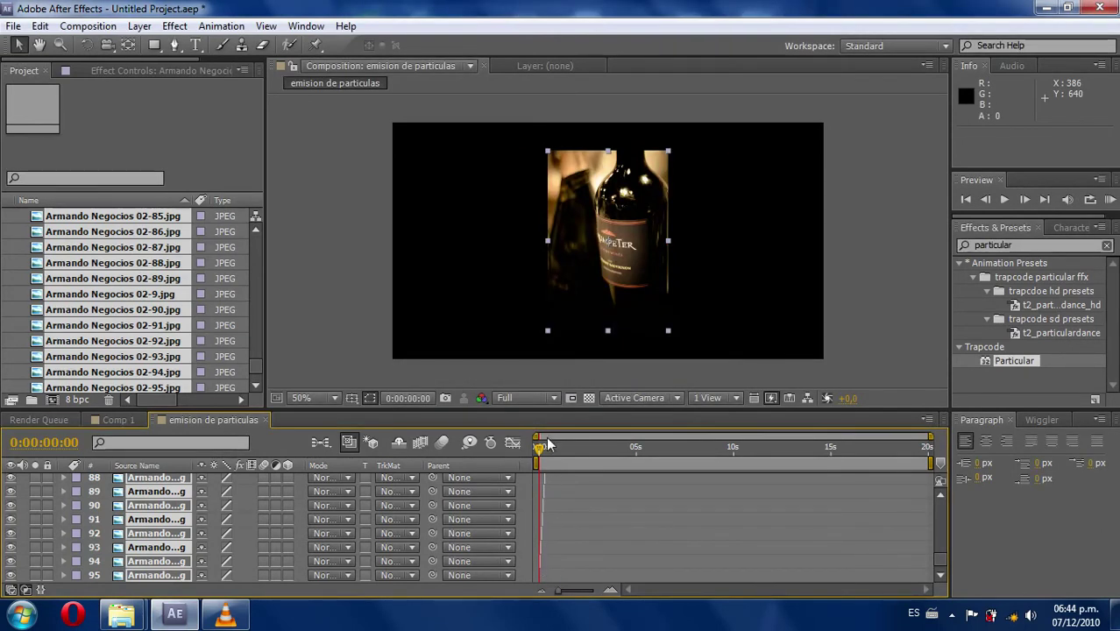
End the work area at the last photo and trim the composition to 0:00:03:23
drag(538, 447, 635, 477)
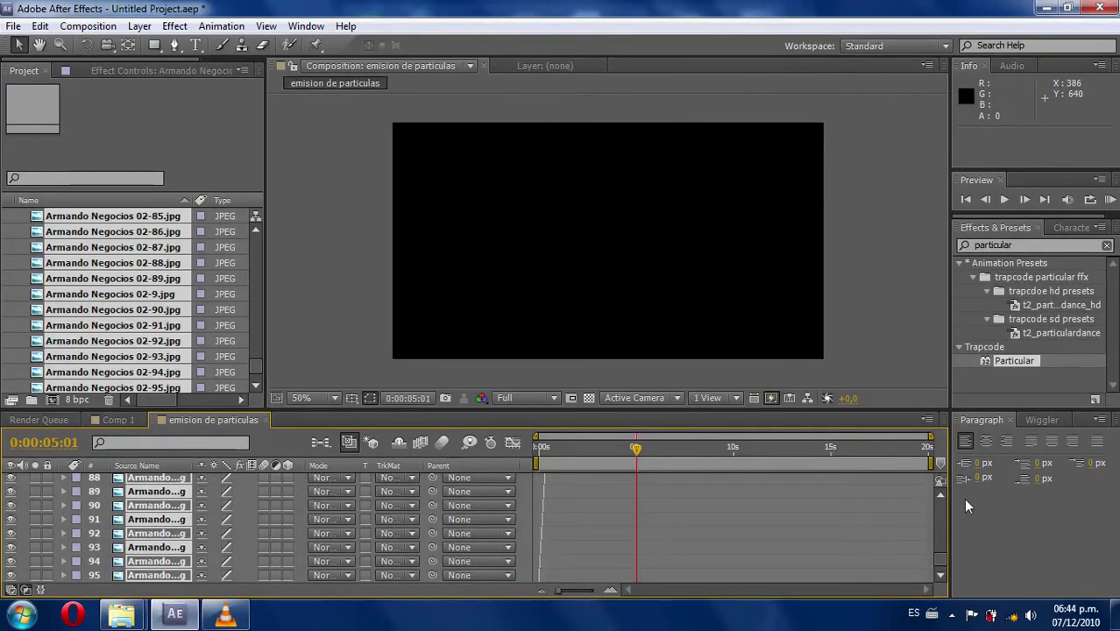
drag(939, 553, 940, 485)
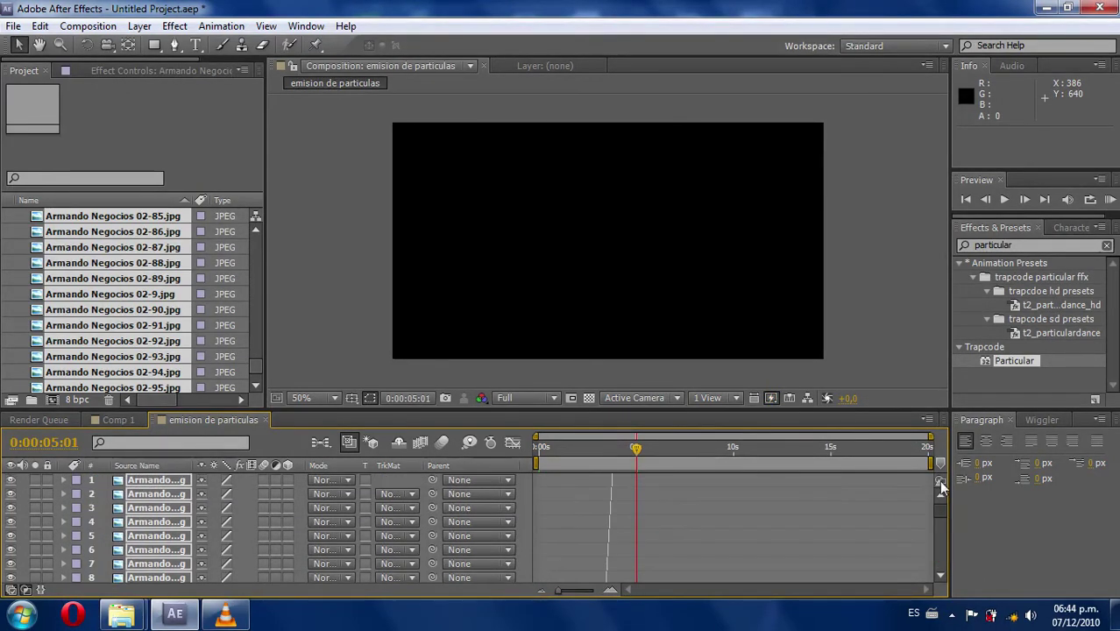
drag(646, 441, 615, 442)
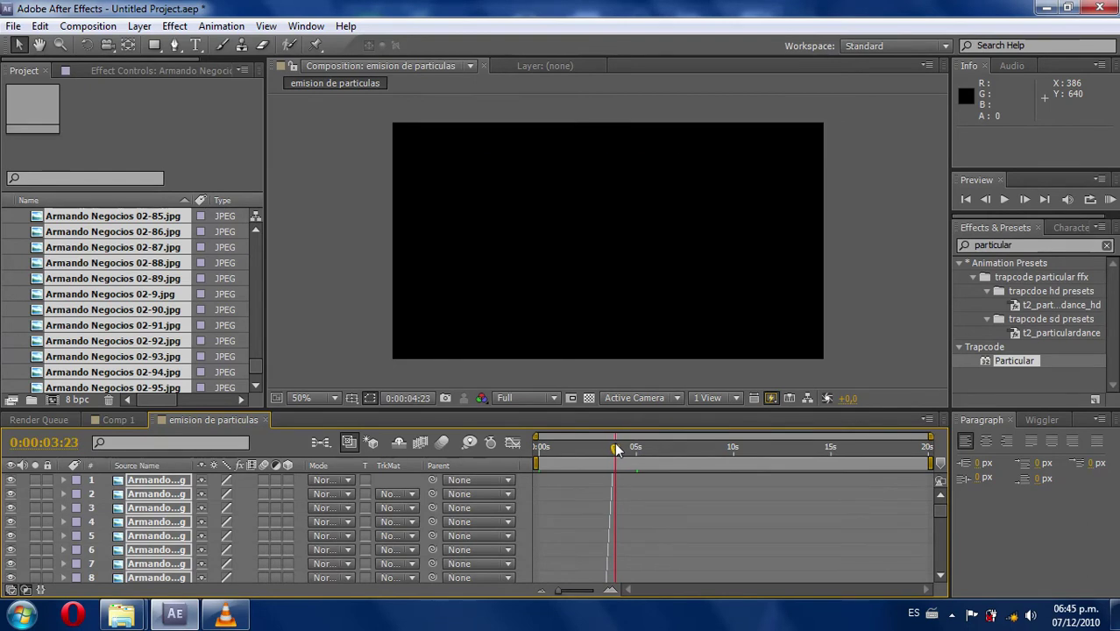
drag(613, 441, 611, 442)
drag(930, 462, 627, 462)
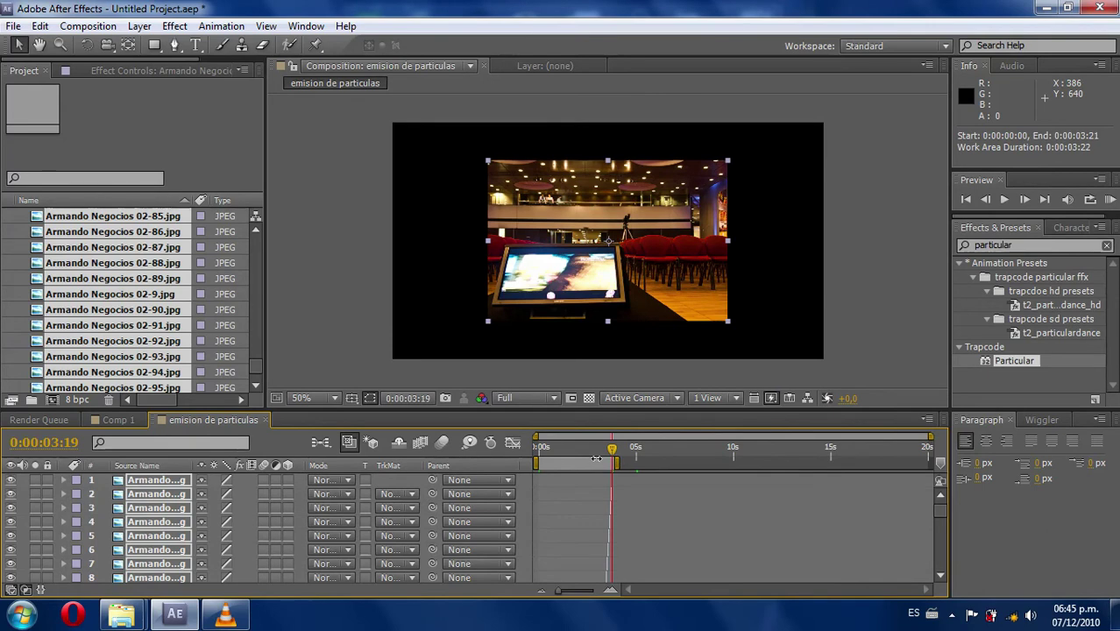
right_click(565, 463)
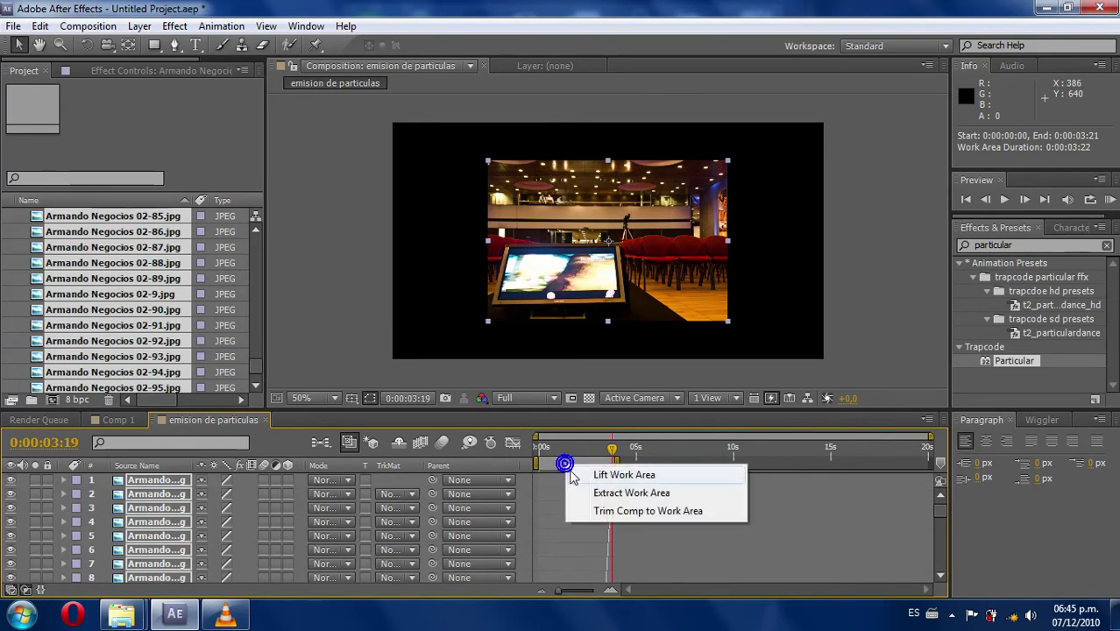
click(604, 510)
drag(911, 458, 538, 457)
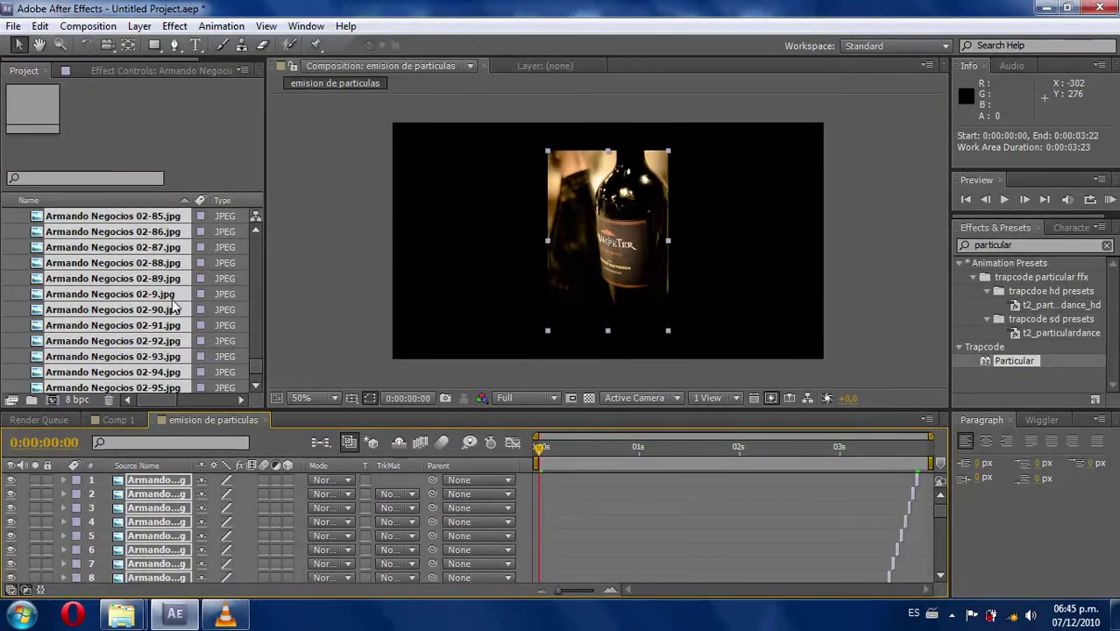
Switch to Comp 1, collapse the fotos armando lowres folder and select Red Solid 1
click(118, 419)
click(257, 384)
drag(257, 383, 260, 234)
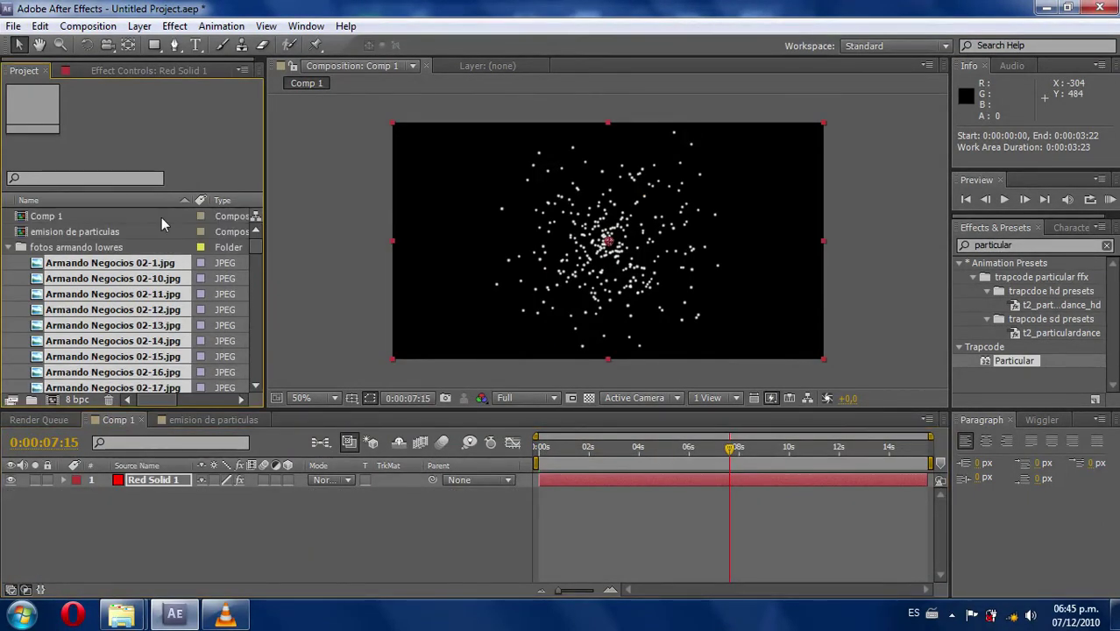
click(9, 247)
click(110, 423)
mouse_move(728, 450)
mouse_down()
mouse_move(650, 463)
mouse_move(807, 450)
mouse_up()
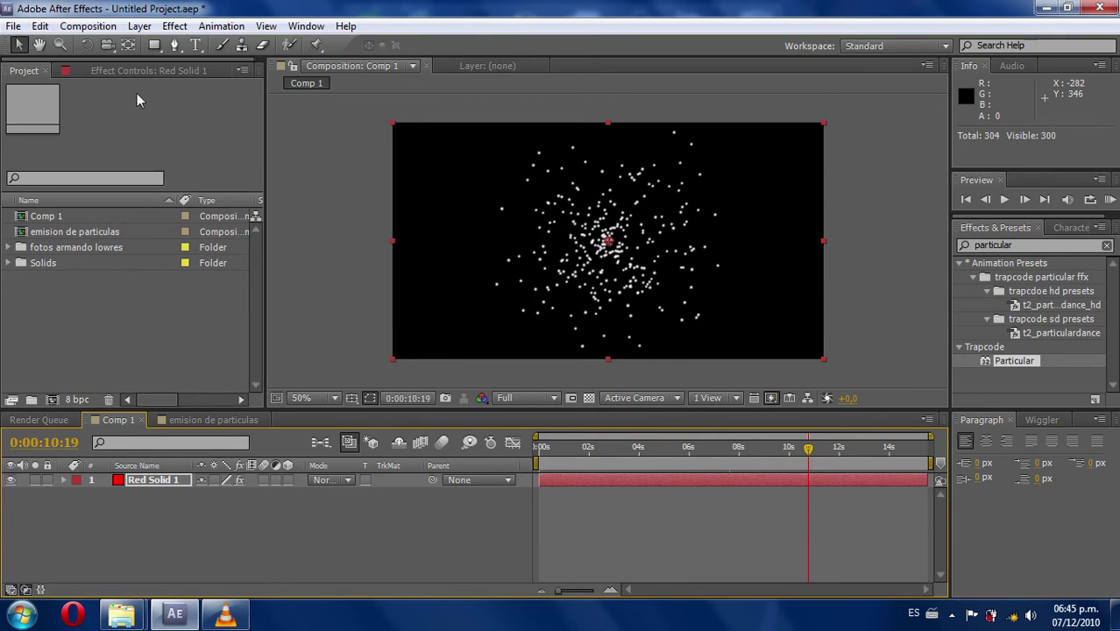
click(137, 483)
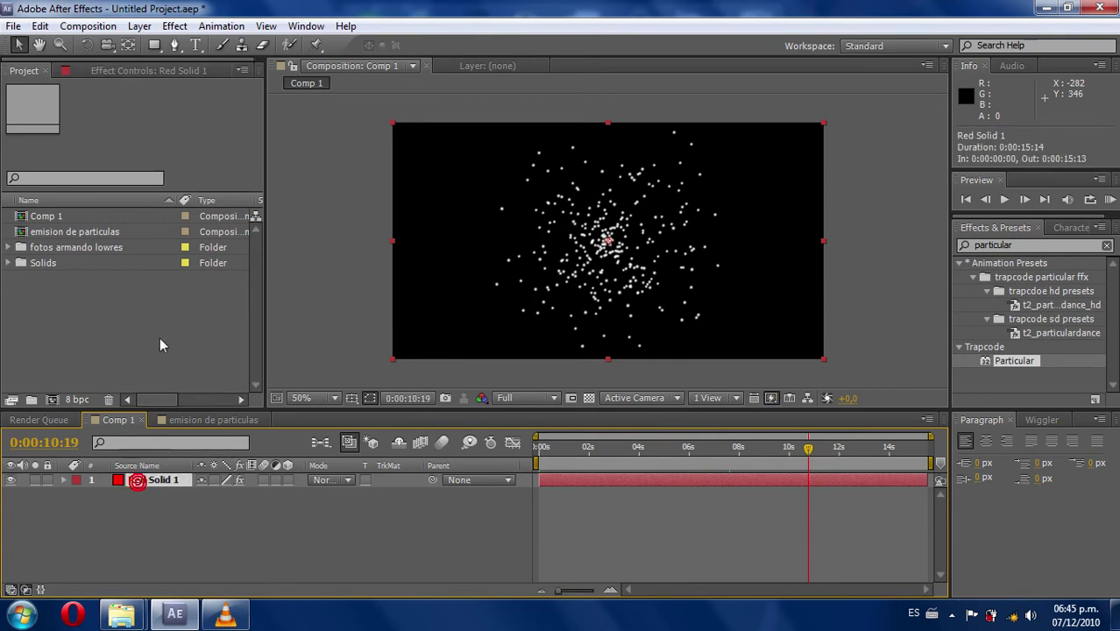
Set Particular's Particle Type to Textured Polygon and reveal the Texture settings
click(138, 72)
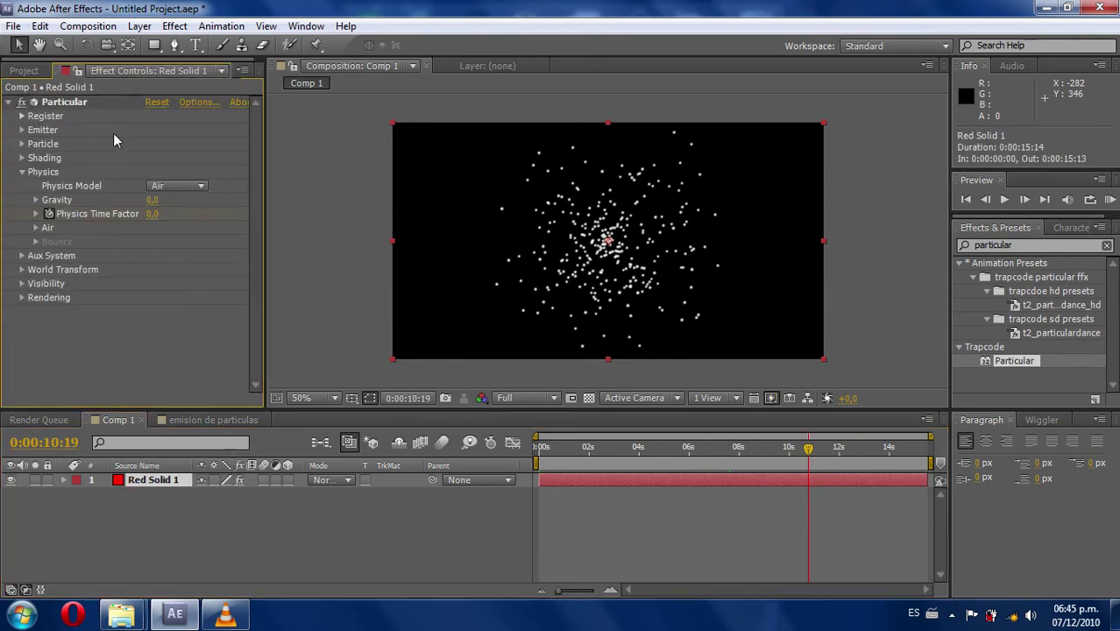
click(22, 173)
click(22, 144)
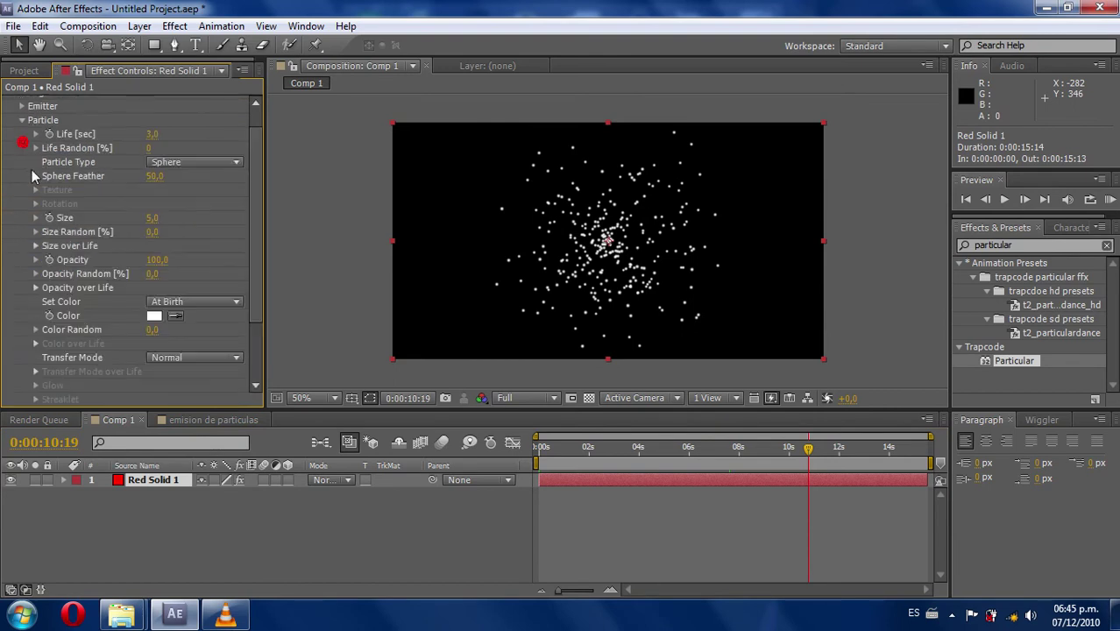
click(178, 166)
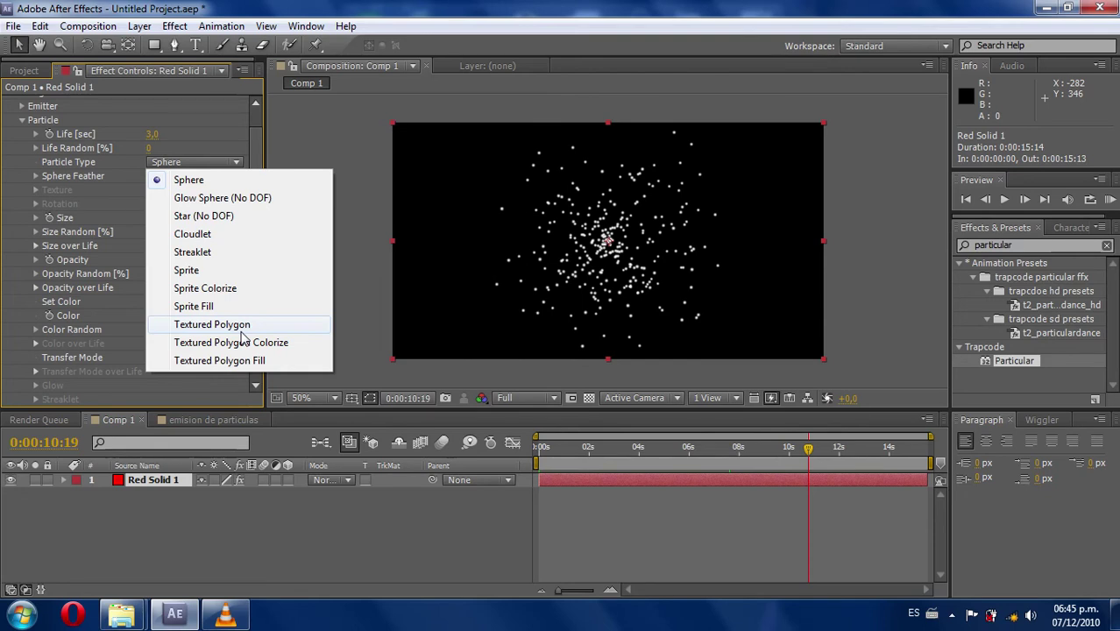
click(243, 329)
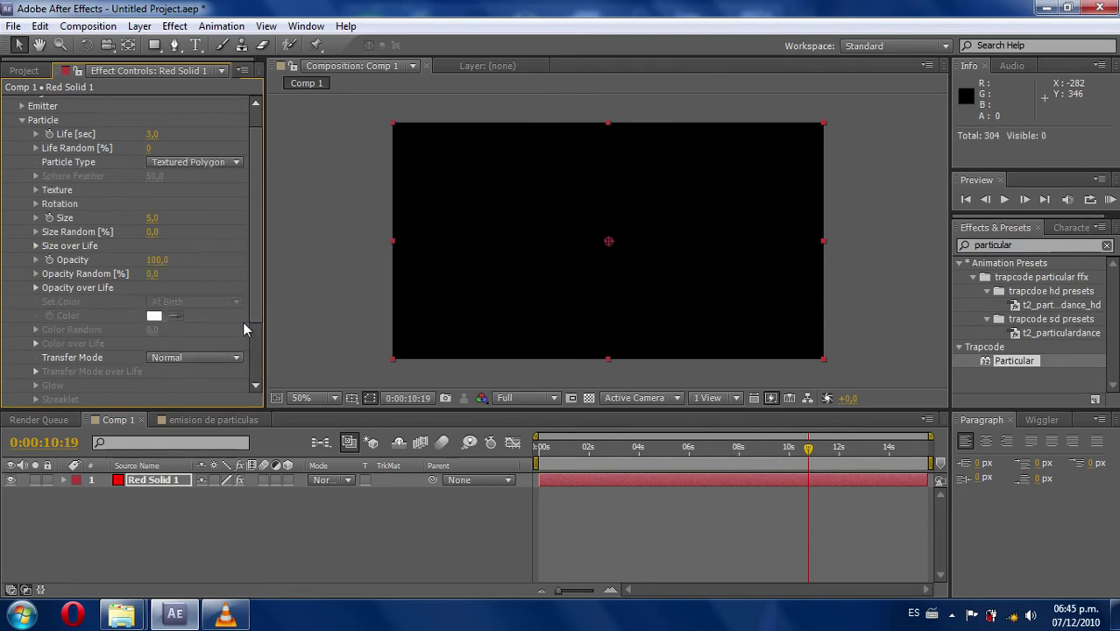
click(35, 190)
click(187, 204)
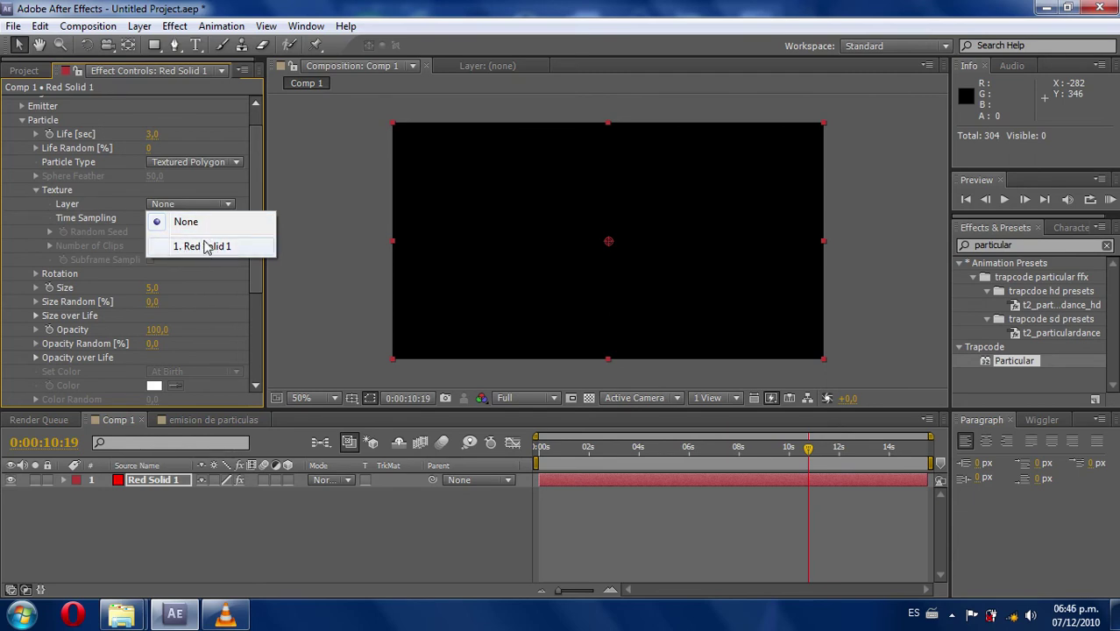
click(207, 230)
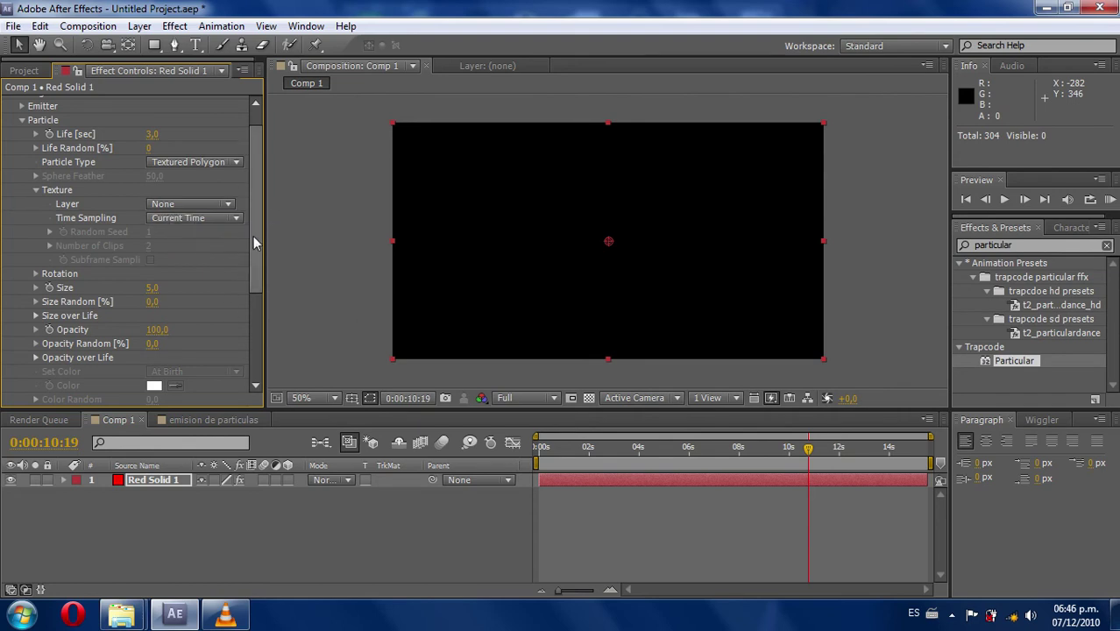
click(253, 235)
click(30, 72)
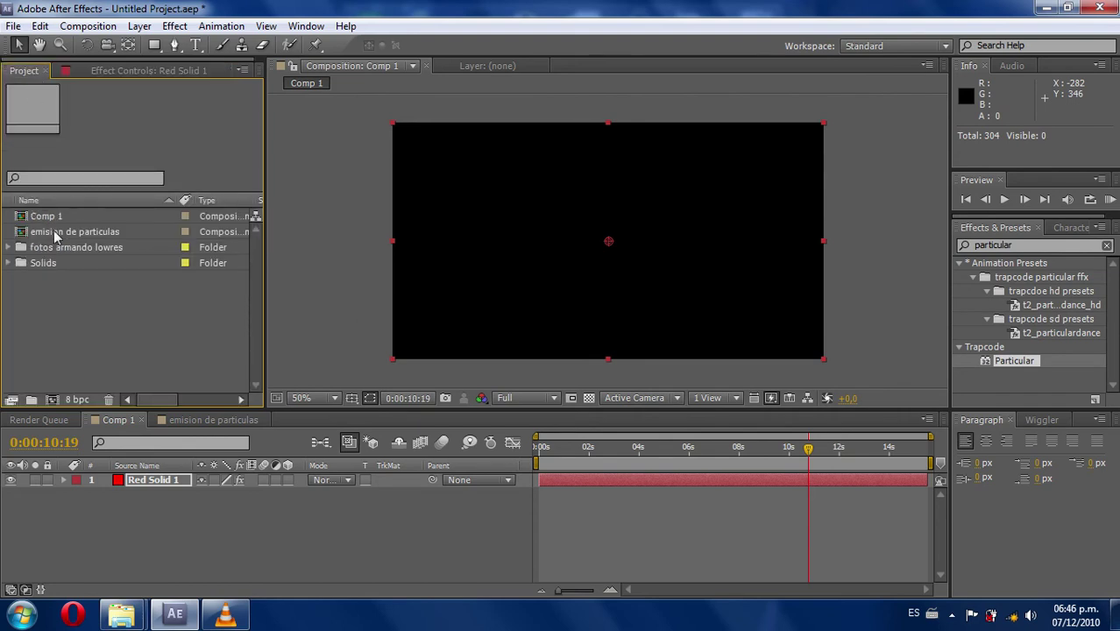
Place emision de particulas below Red Solid 1 in Comp 1 and turn off its visibility
click(51, 232)
drag(50, 235, 100, 524)
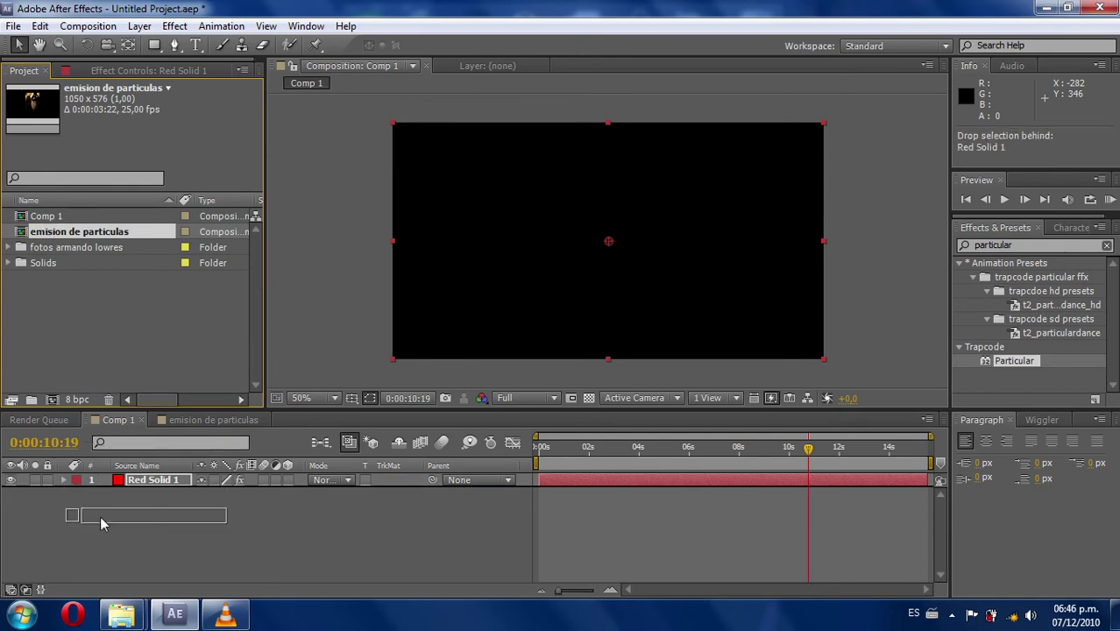
drag(99, 517, 100, 517)
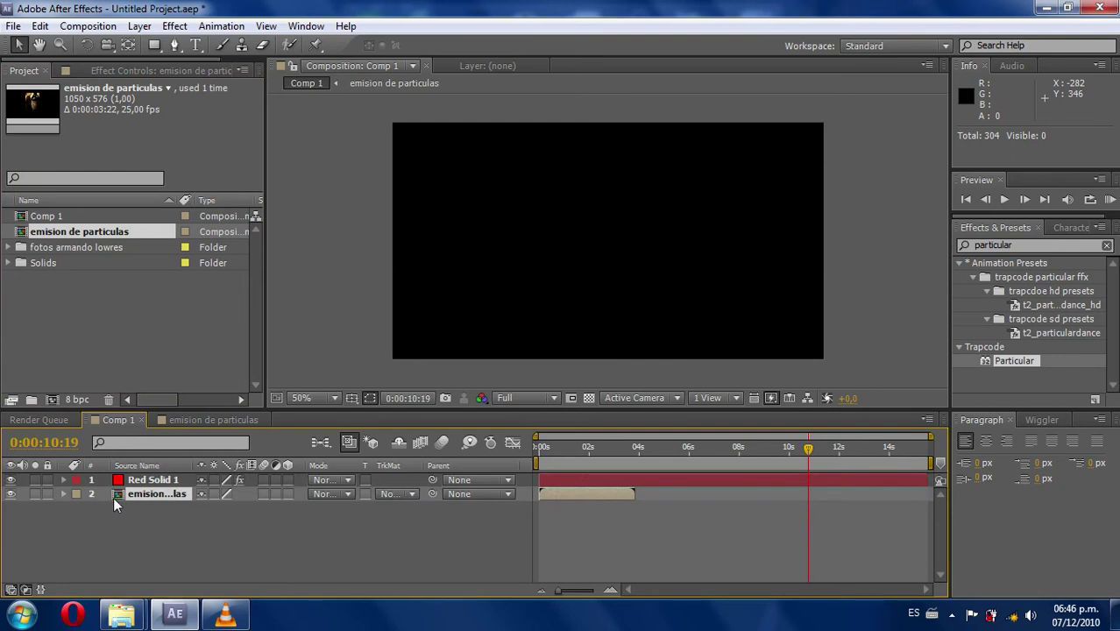
drag(808, 448, 511, 450)
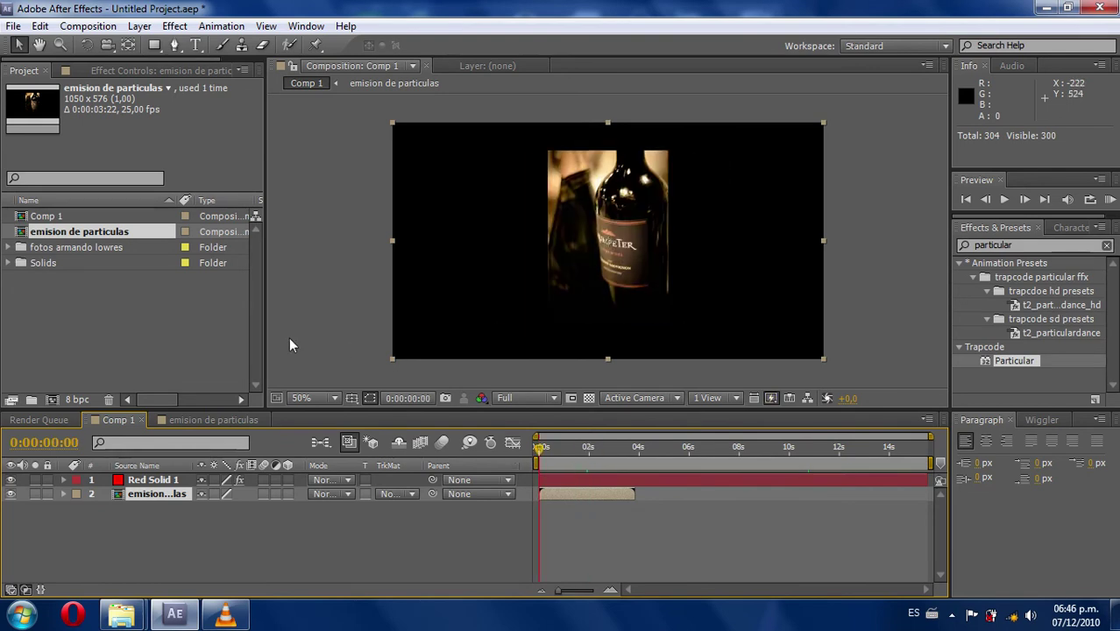
click(11, 493)
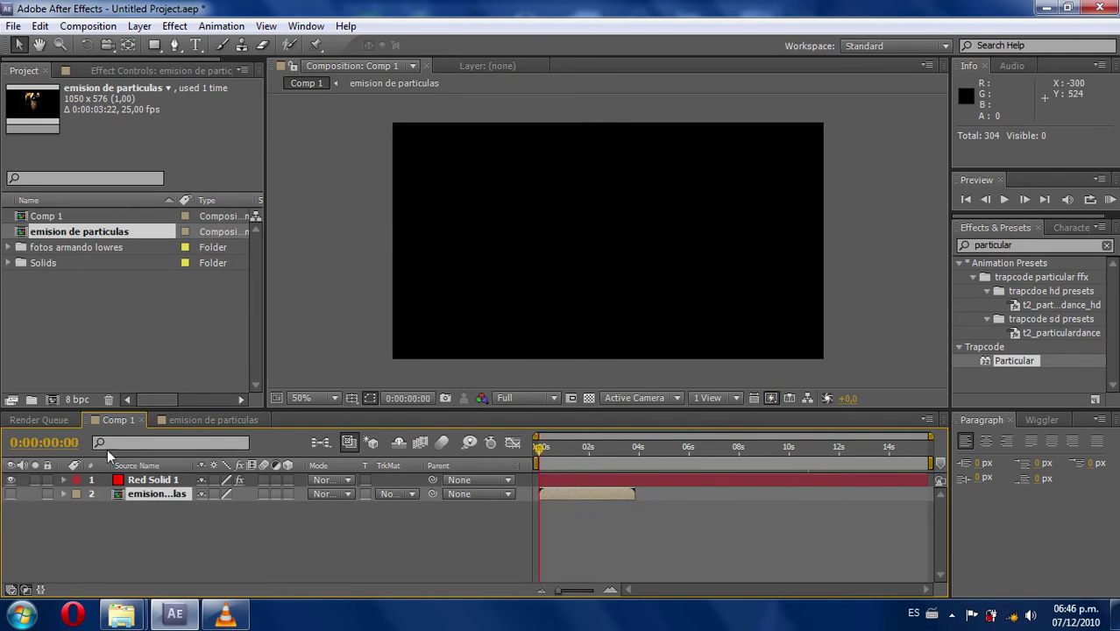
click(162, 482)
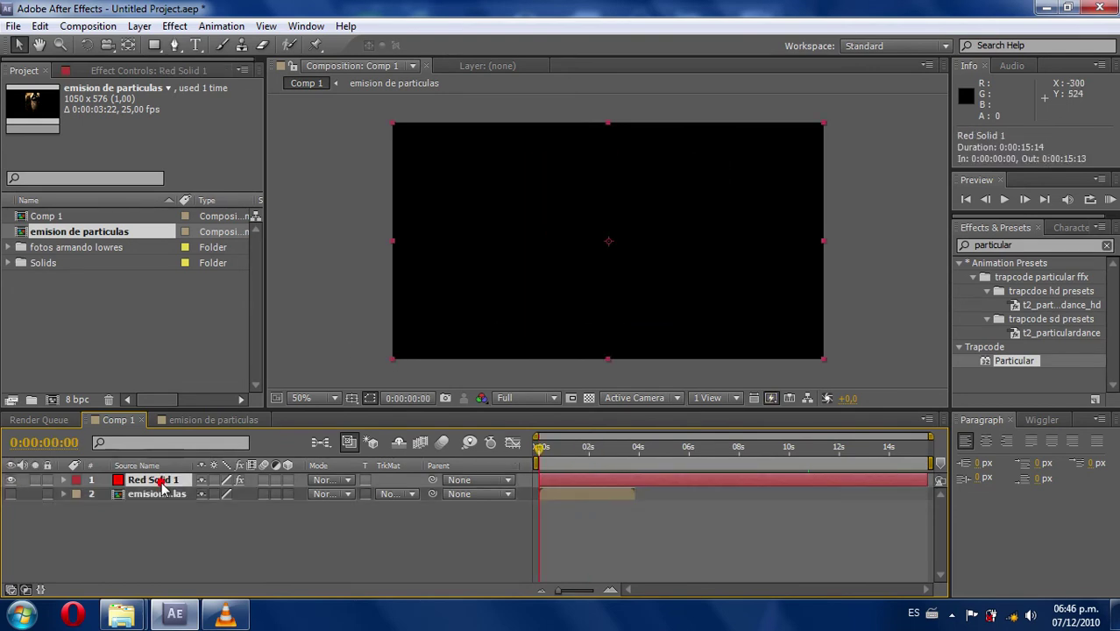
click(140, 70)
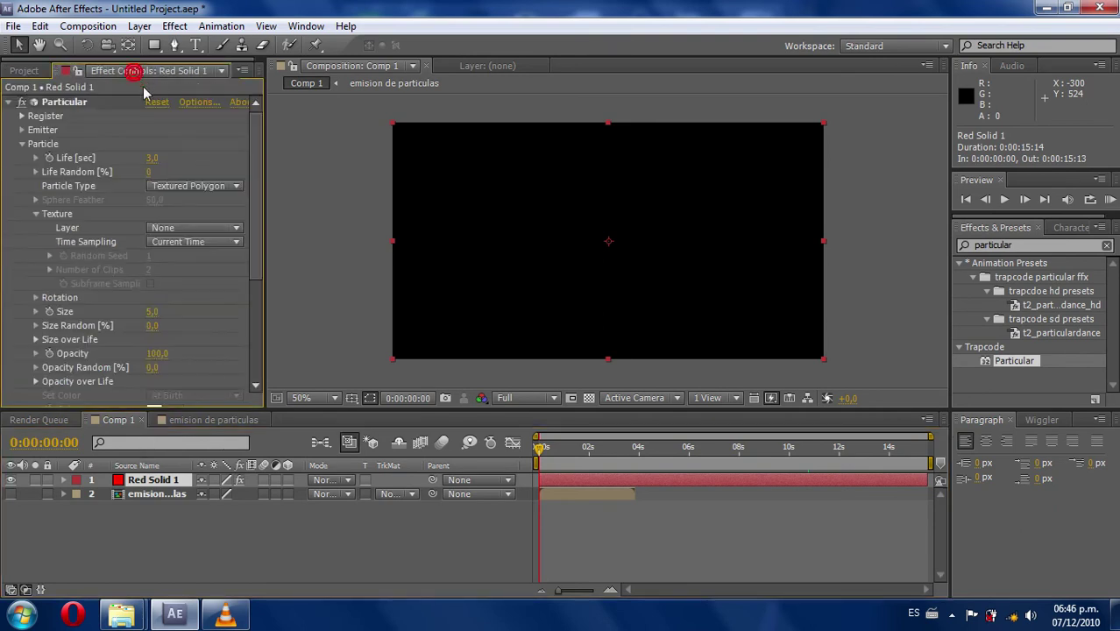
Set Particular's texture Layer to 2. emision de particulas and accept the size warning
click(224, 229)
click(218, 290)
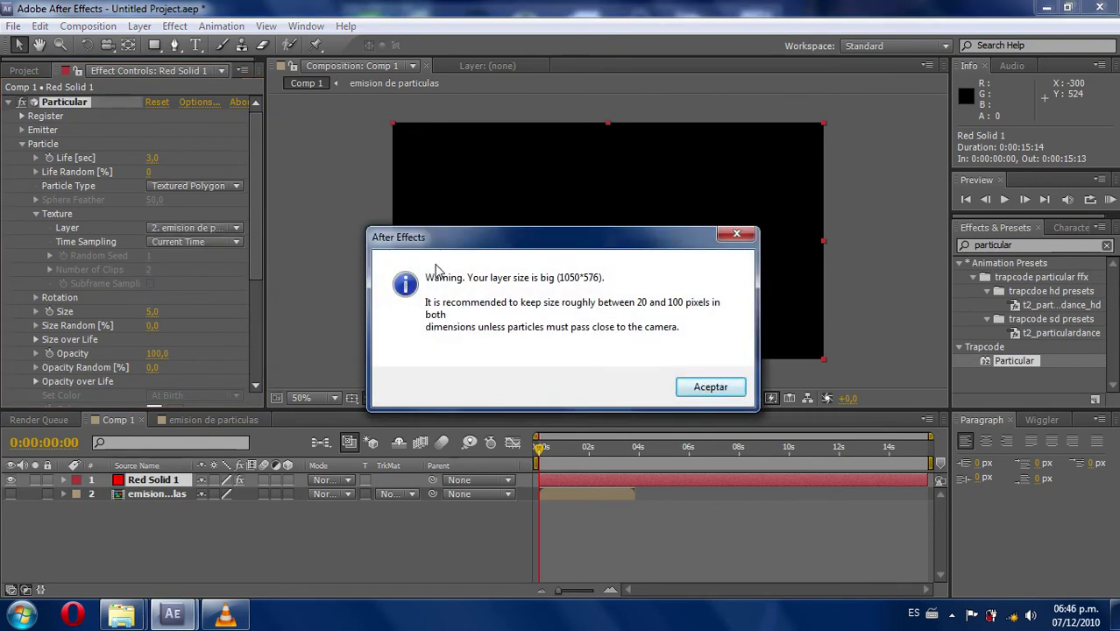
click(678, 387)
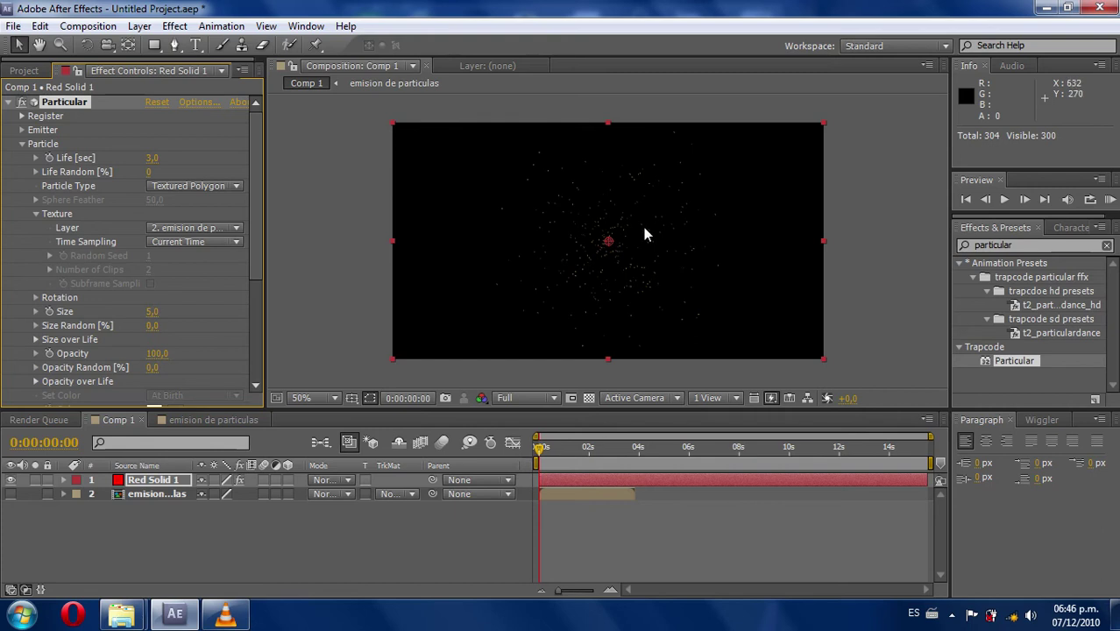
scroll(594, 247, up, 4)
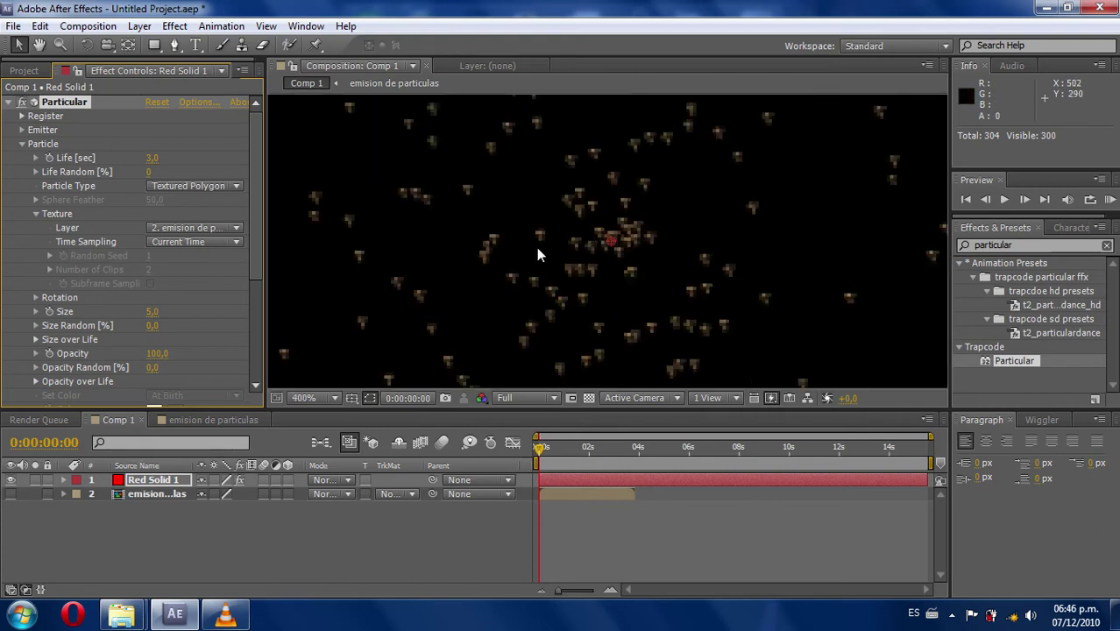
scroll(580, 254, down, 2)
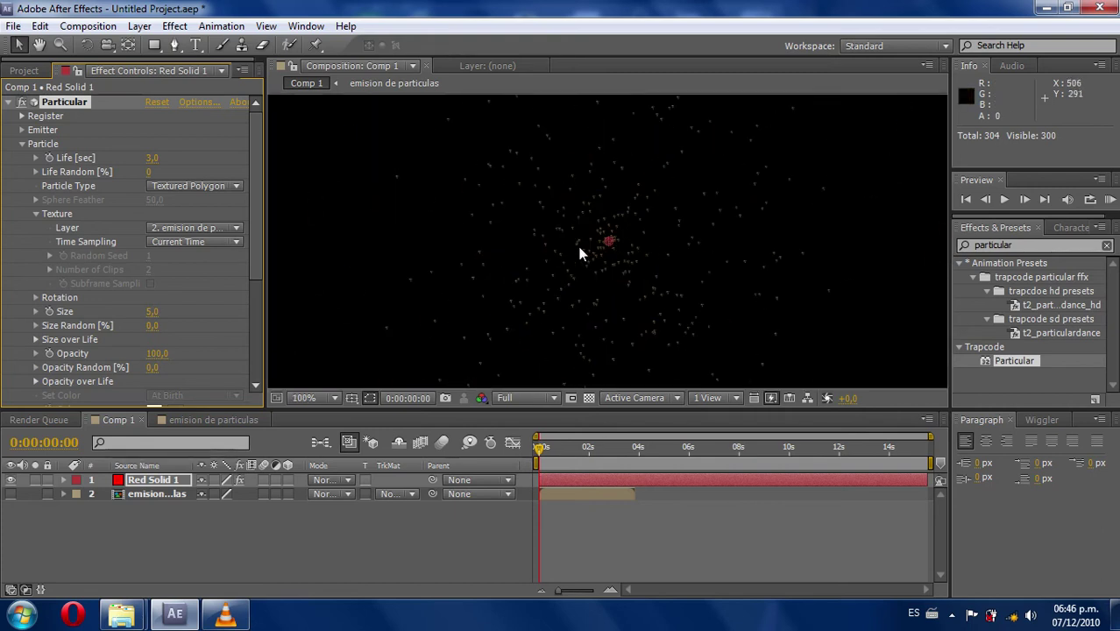
scroll(583, 254, up, 3)
scroll(581, 256, down, 5)
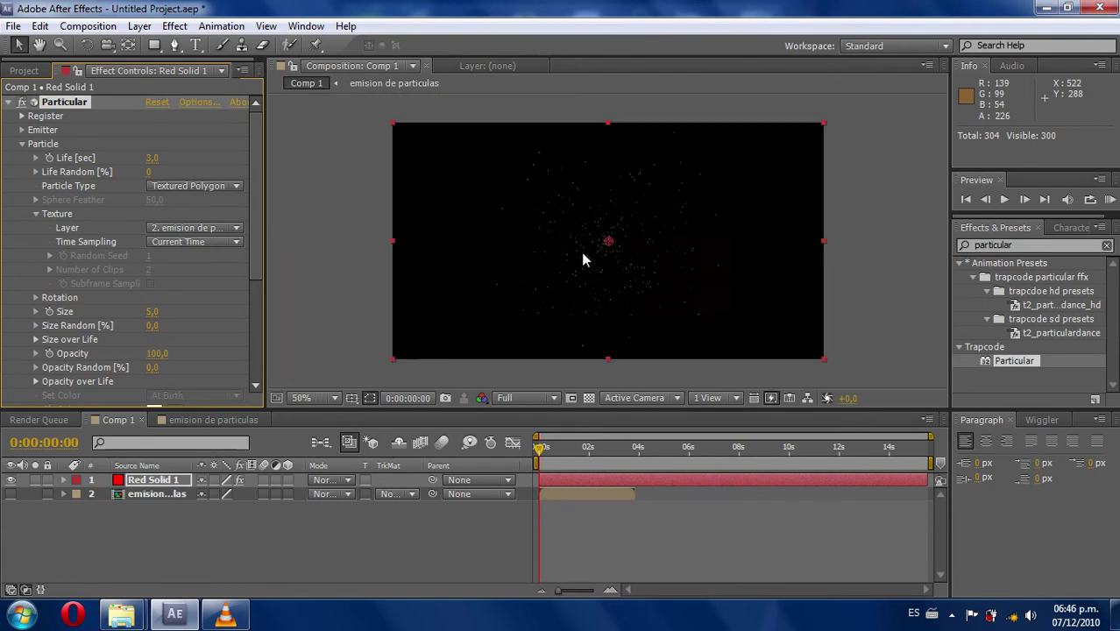
scroll(581, 252, up, 1)
Enlarge the particles to size 200 and set Time Sampling to Random - Still Frame
drag(150, 311, 385, 314)
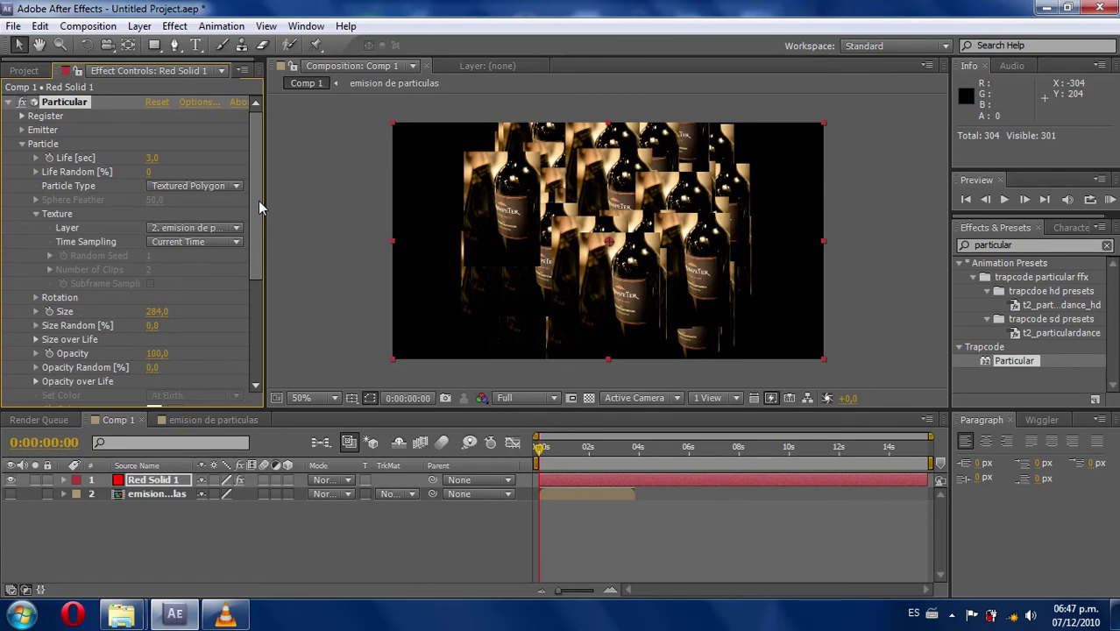
click(189, 244)
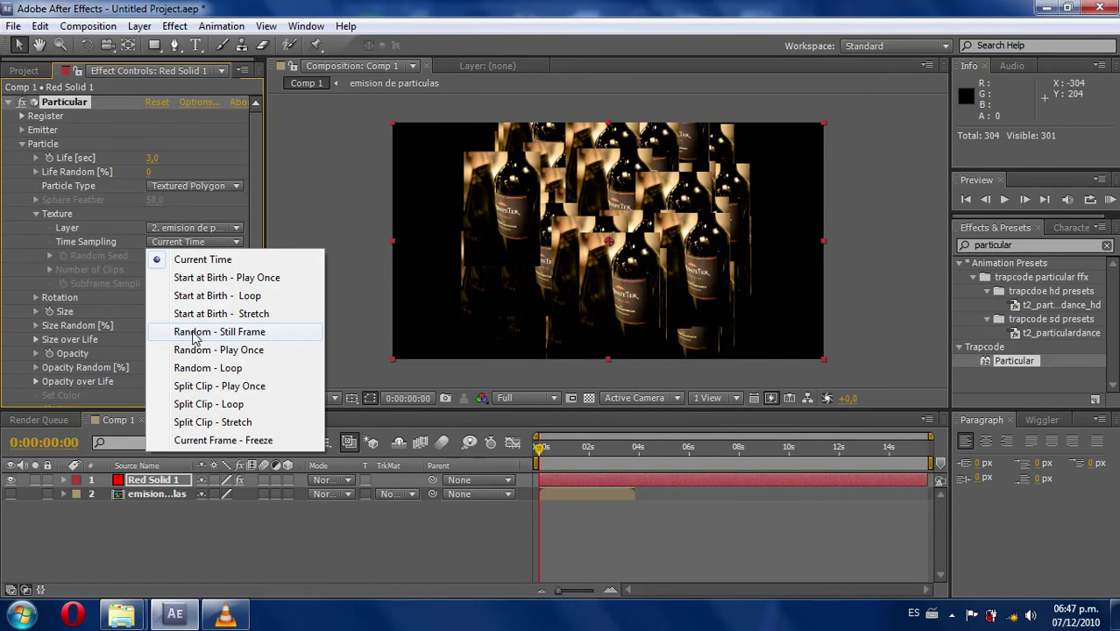
click(195, 333)
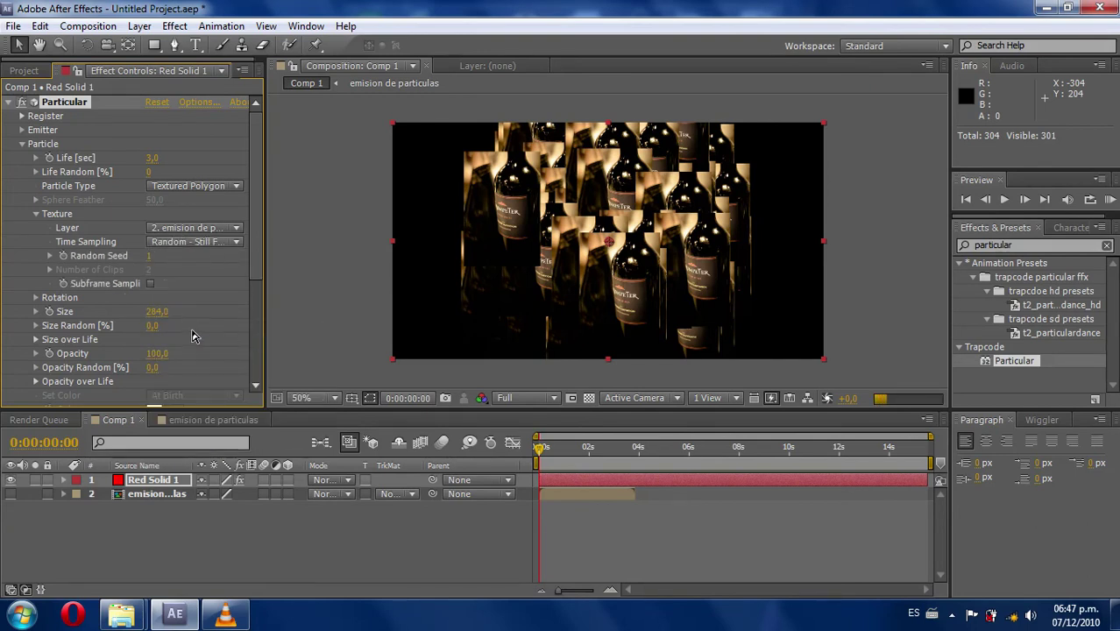
click(199, 421)
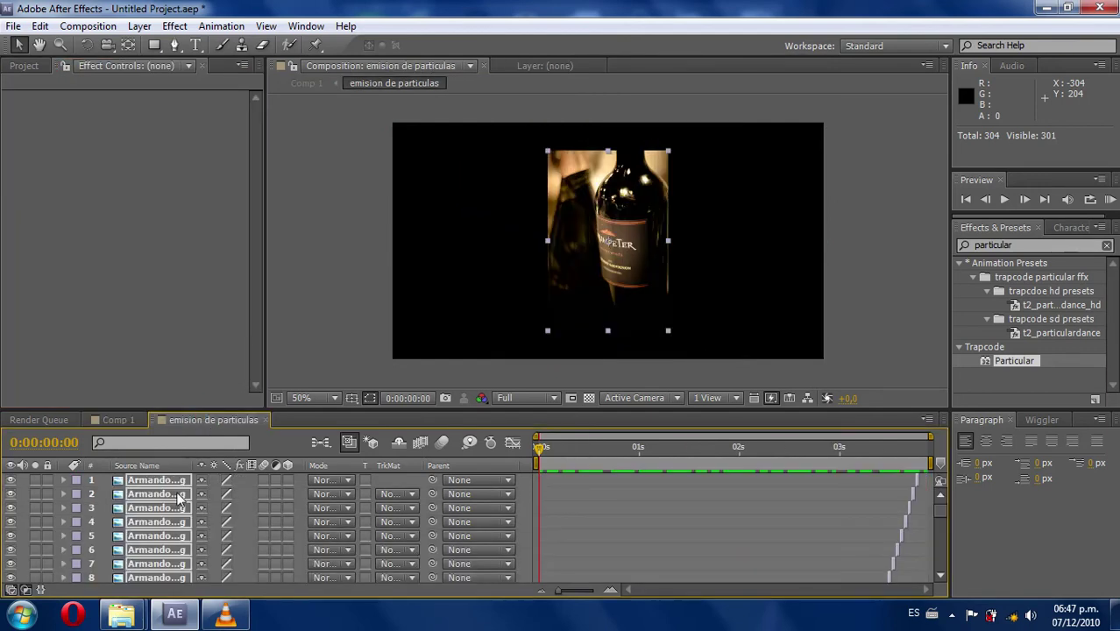
Go back to Comp 1 and preview the photo particles at 0:00:00:16
click(123, 420)
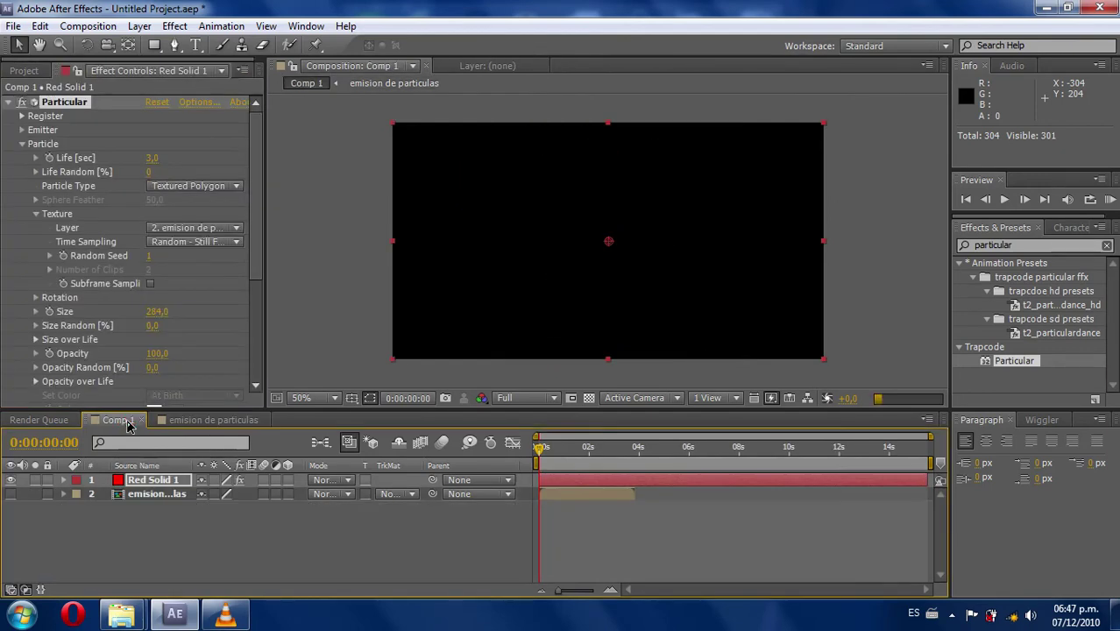
drag(538, 449, 561, 461)
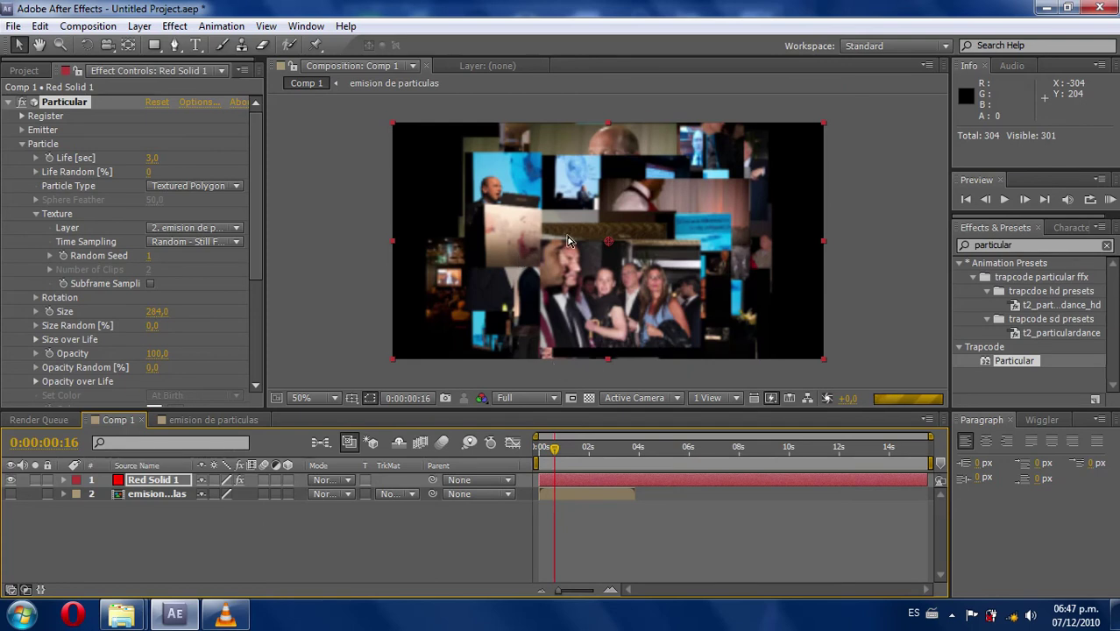
click(105, 162)
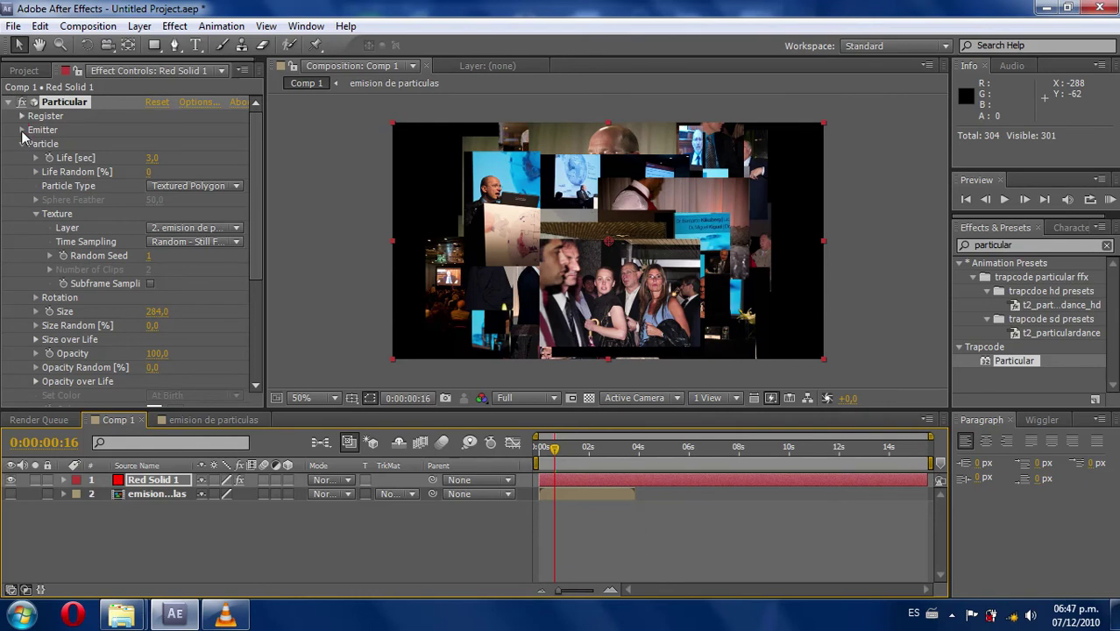
Change Particular's Emitter Type to Box
click(4, 151)
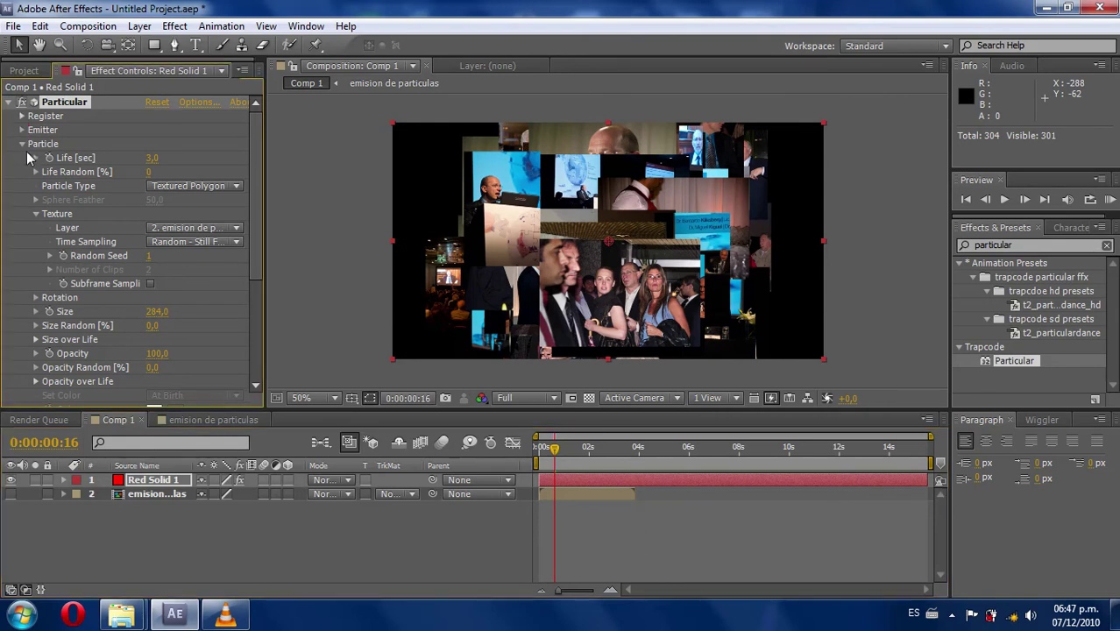
click(22, 144)
click(22, 129)
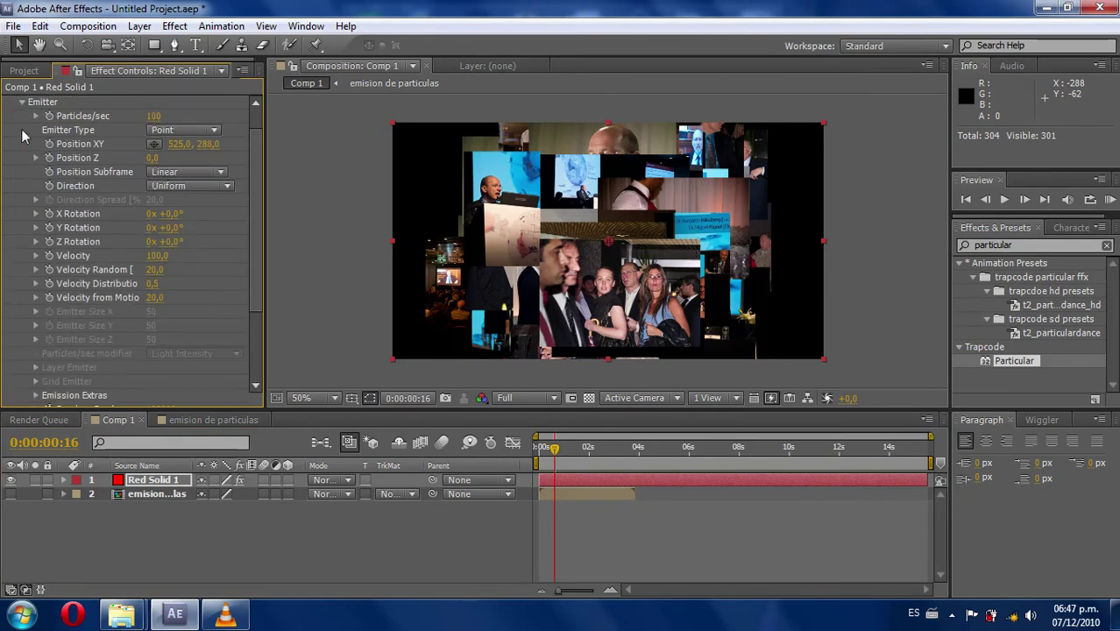
click(194, 132)
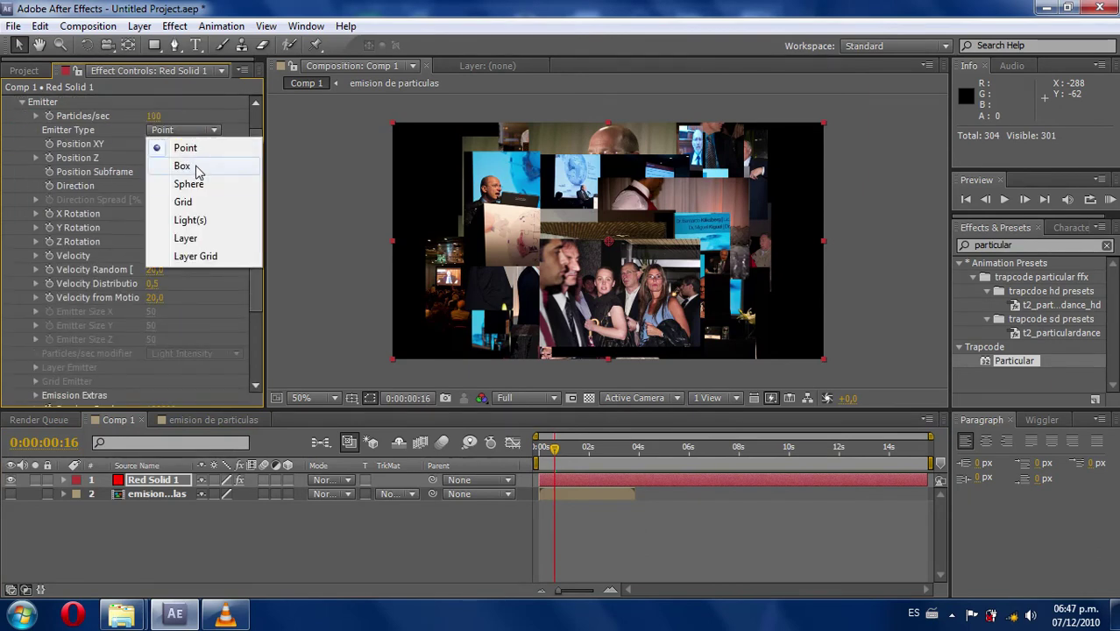
click(198, 171)
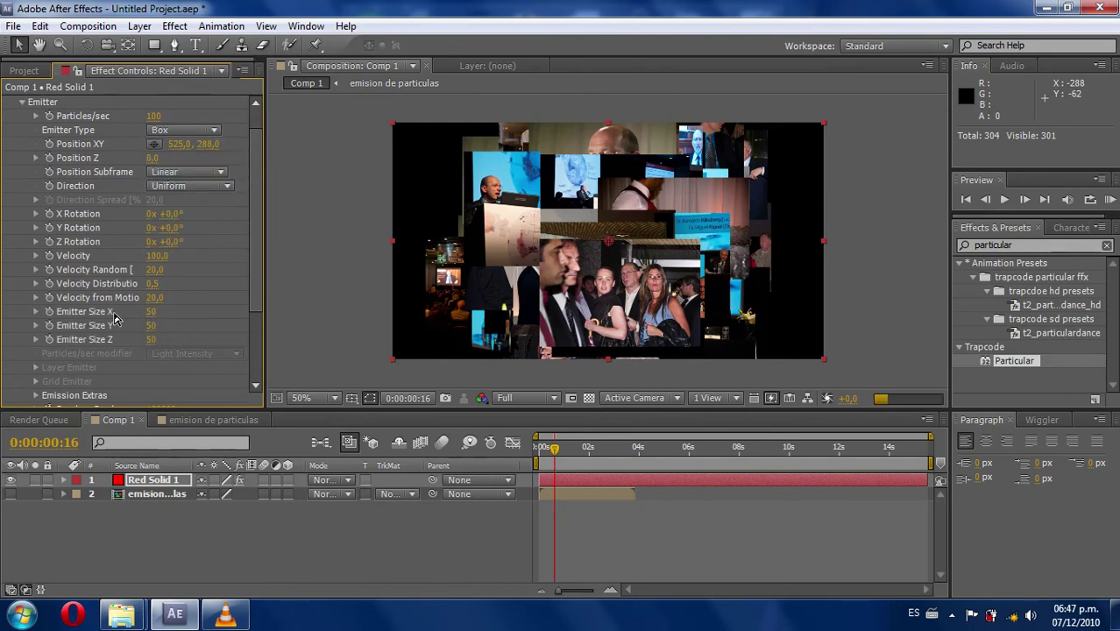
Set Emitter Size X, Y and Z each to 2000
click(152, 314)
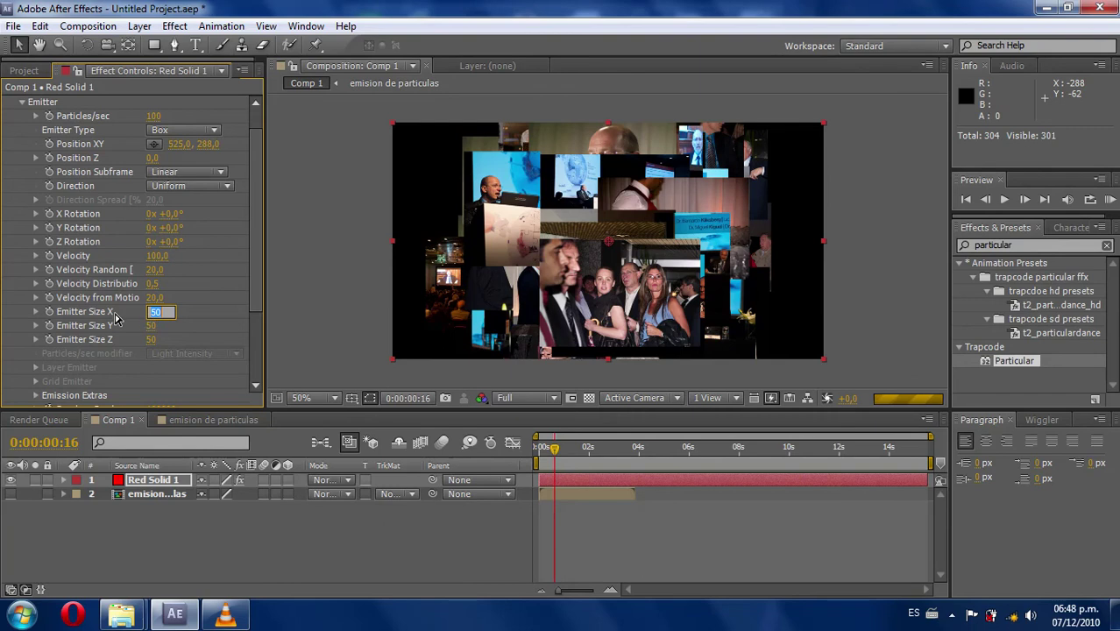
drag(175, 313, 171, 315)
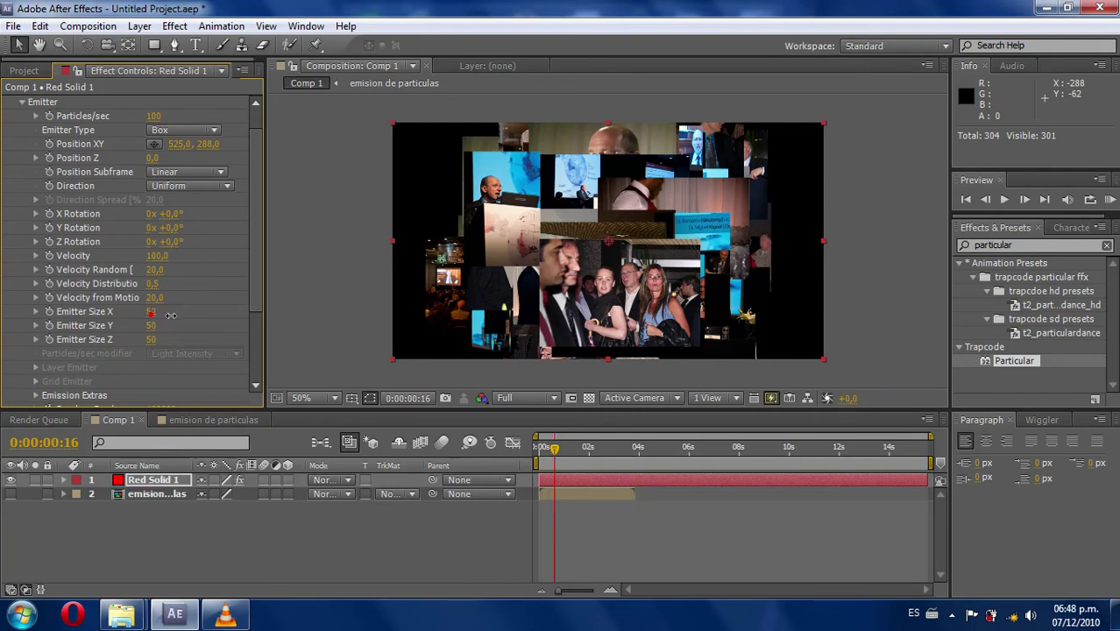
drag(323, 326, 418, 332)
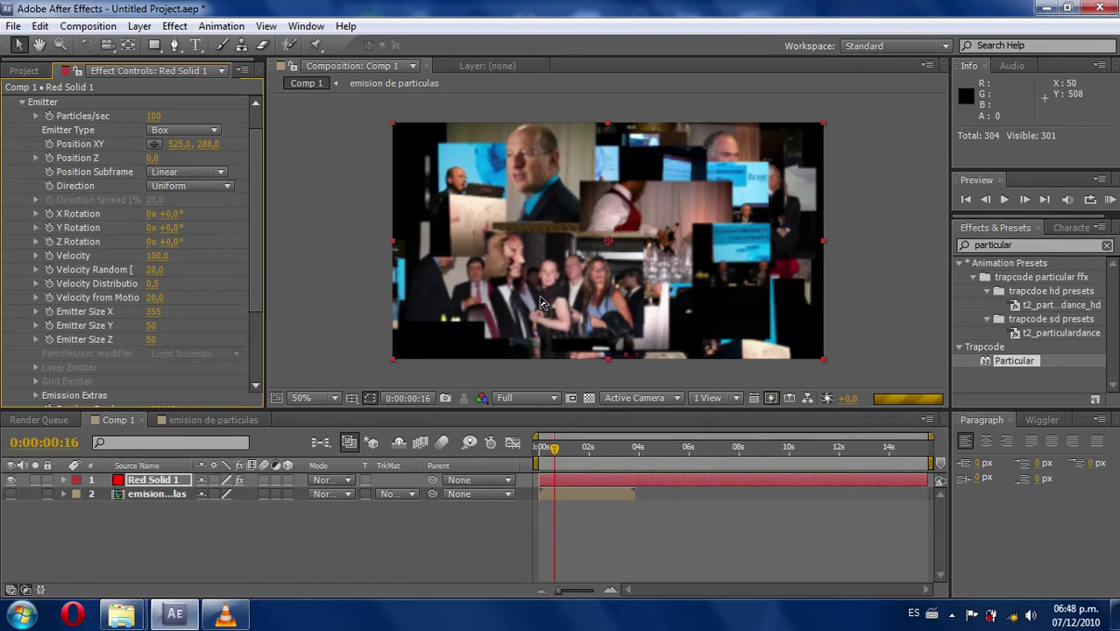
click(156, 314)
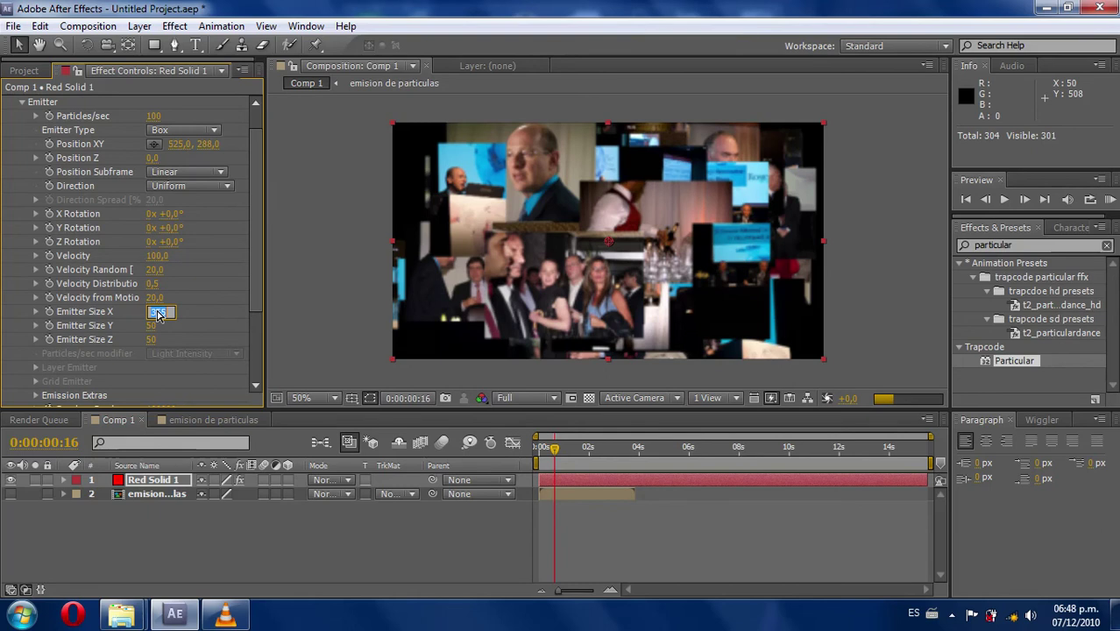
text(20)
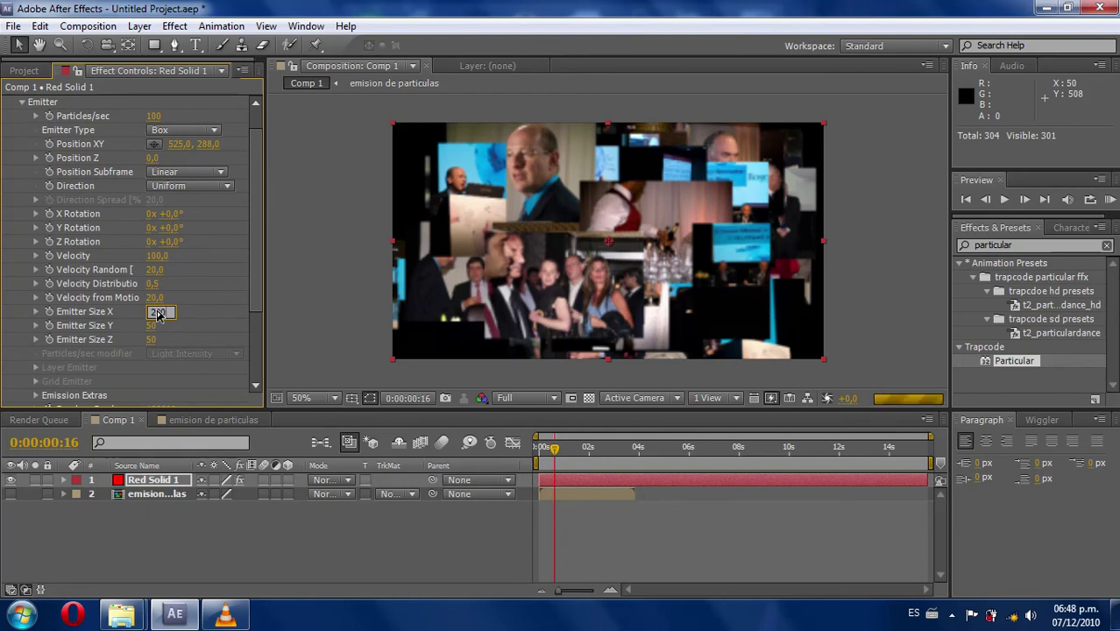
text(00)
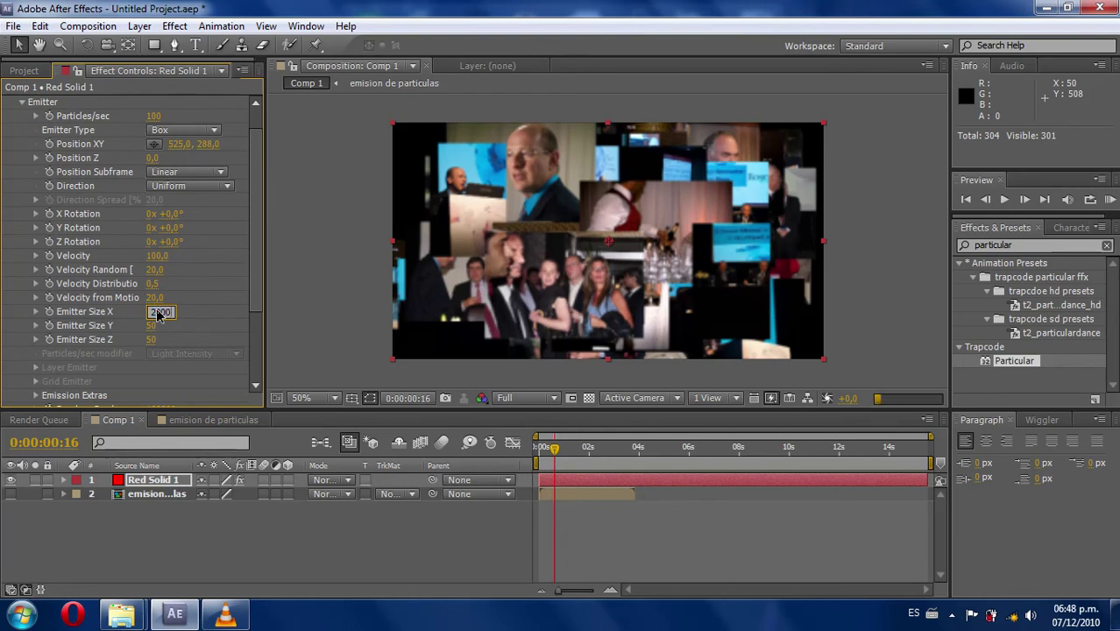
key(Return)
click(155, 327)
text(000)
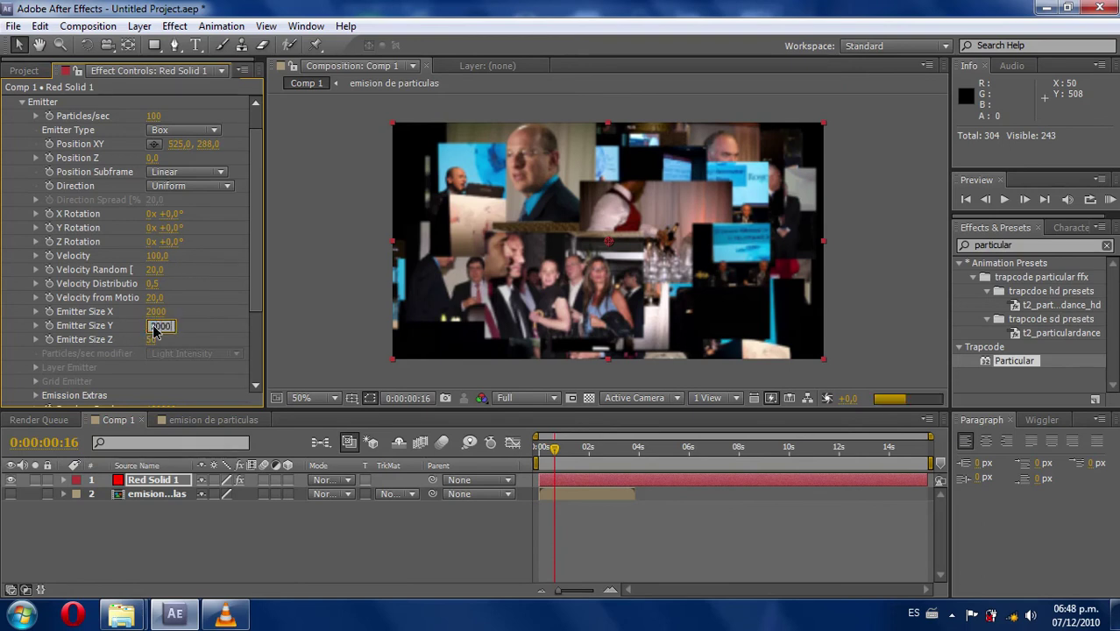
key(Return)
click(152, 340)
text(000)
key(Return)
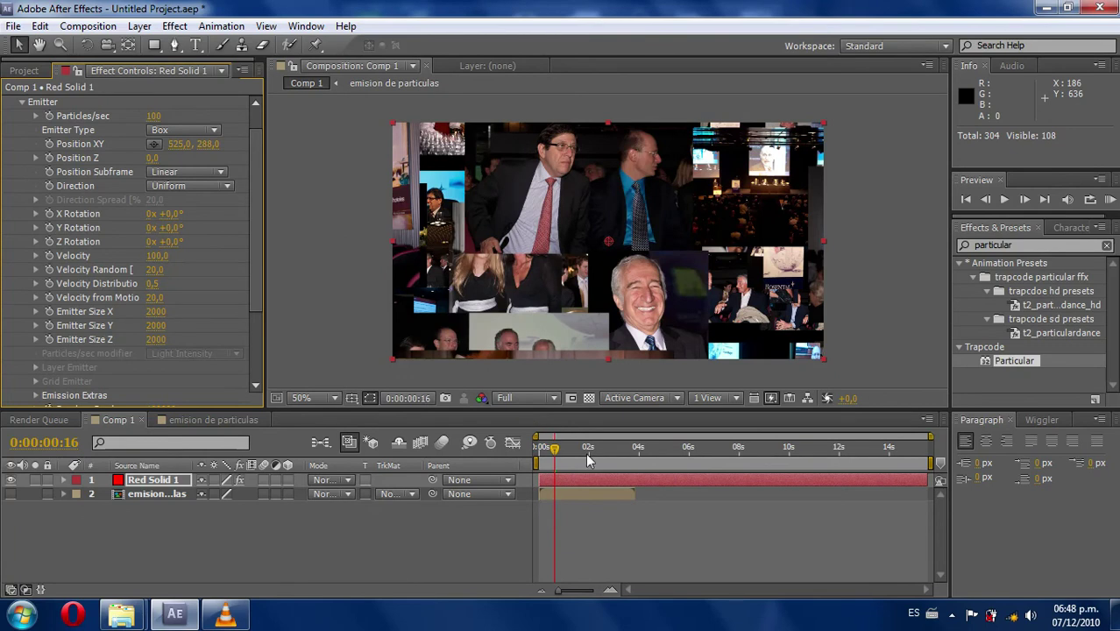
click(156, 511)
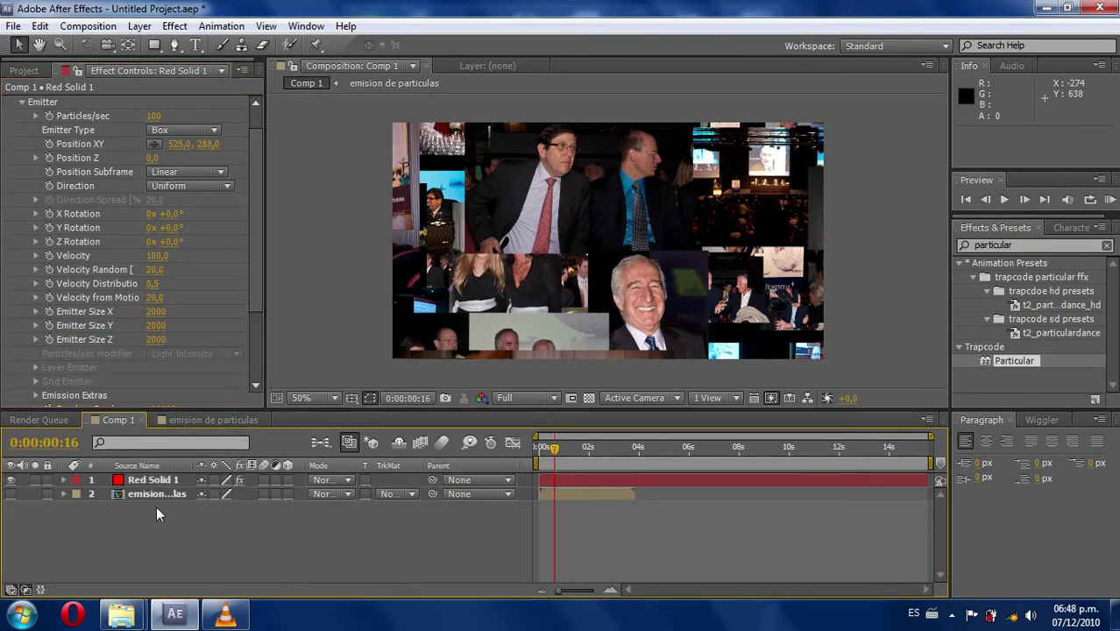
Add a 35mm camera, Camera 1, to Comp 1 through Layer > New > Camera
click(126, 541)
click(140, 25)
mouse_move(161, 45)
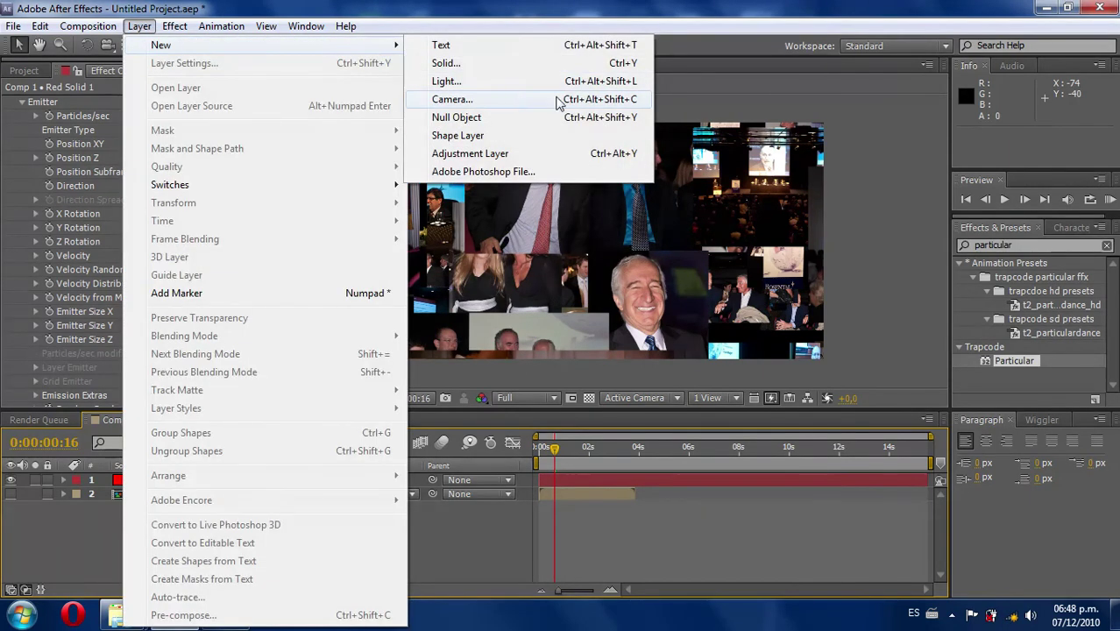
click(515, 101)
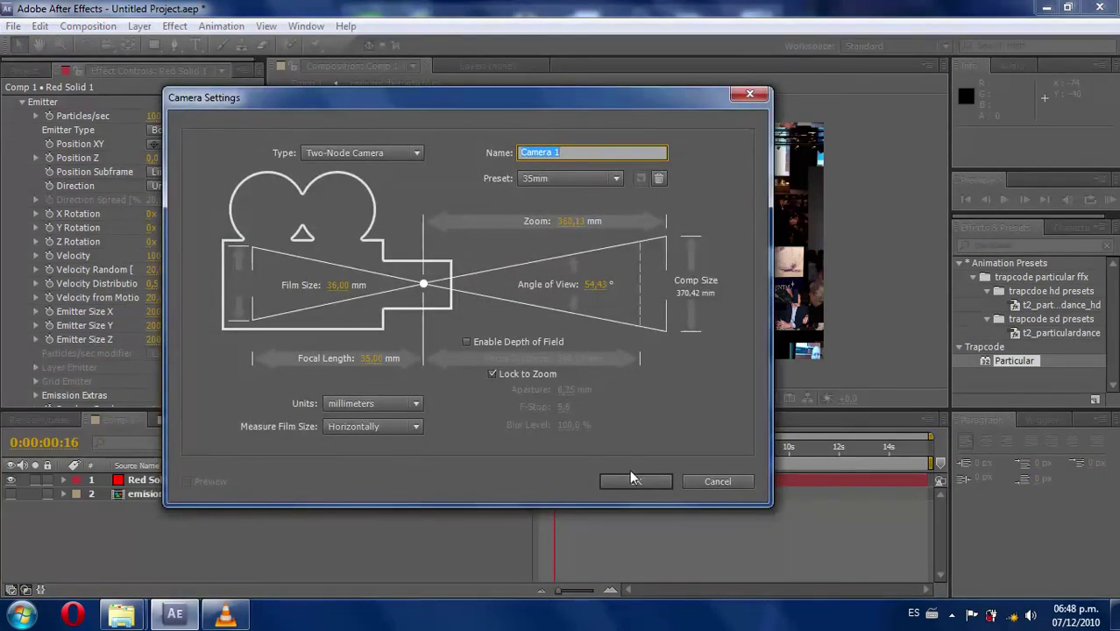
click(633, 480)
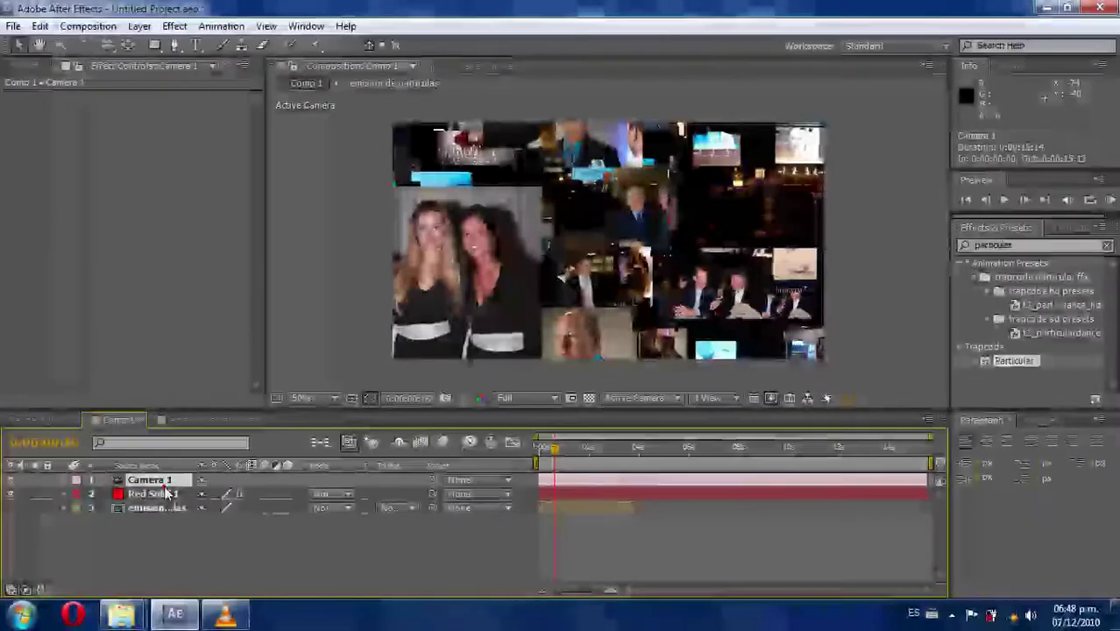
right_click(160, 482)
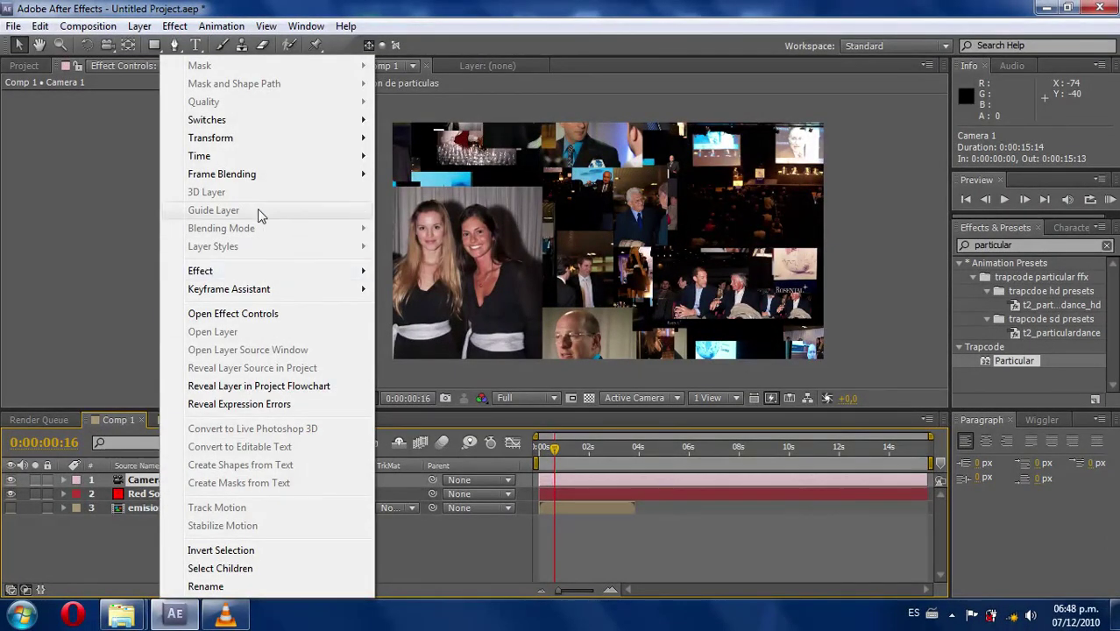
Choose and confirm a new Auto-Orient option for Camera 1 under Transform > Auto-Orient
mouse_move(265, 289)
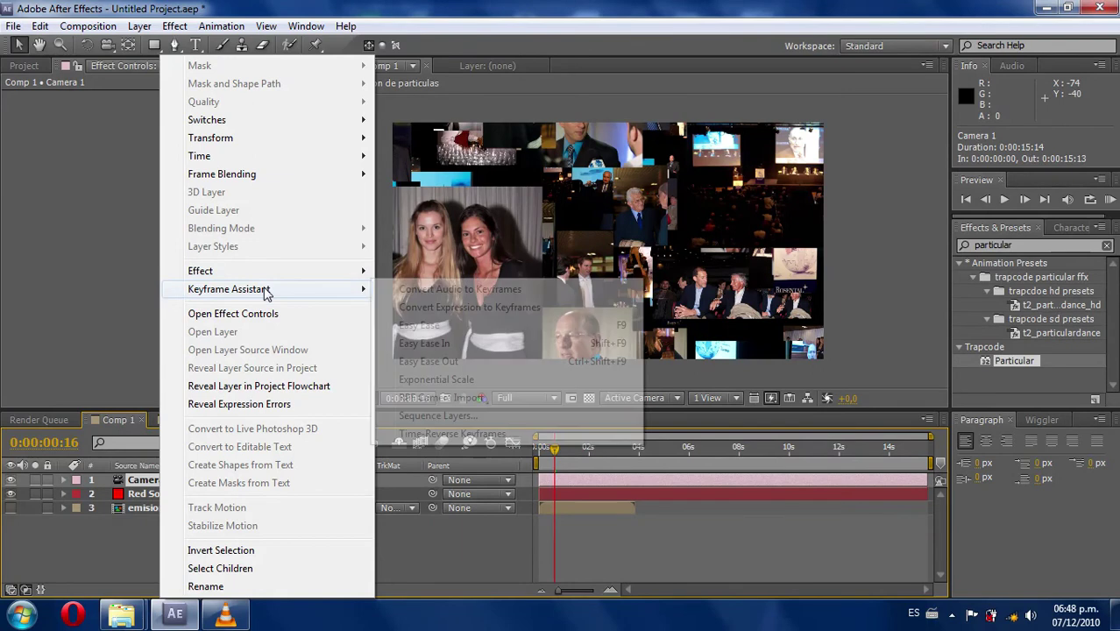
mouse_move(288, 140)
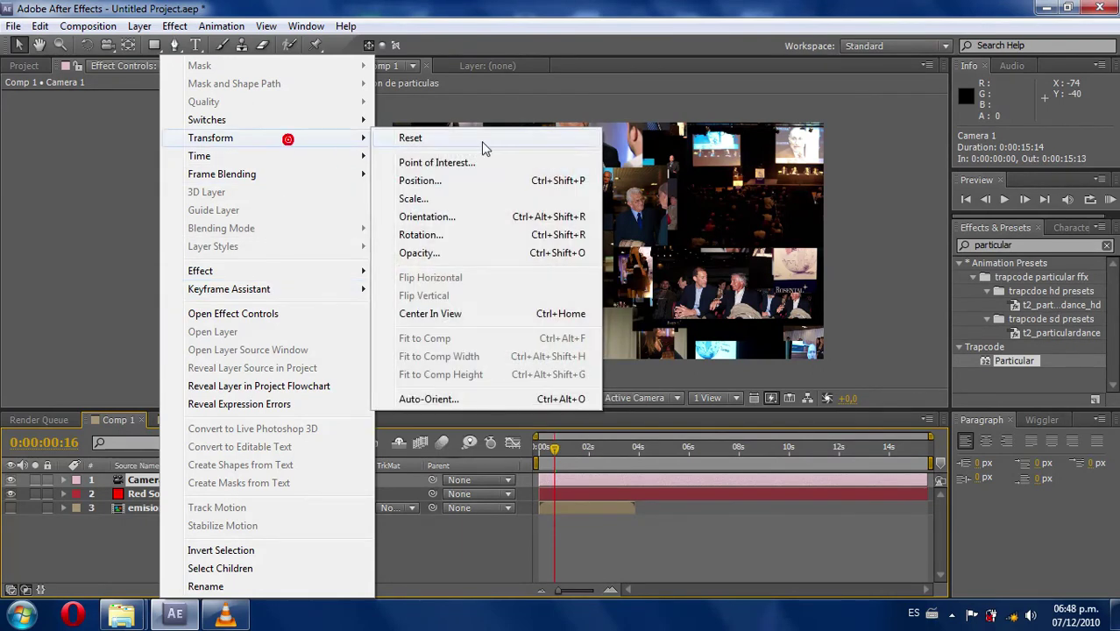
click(406, 399)
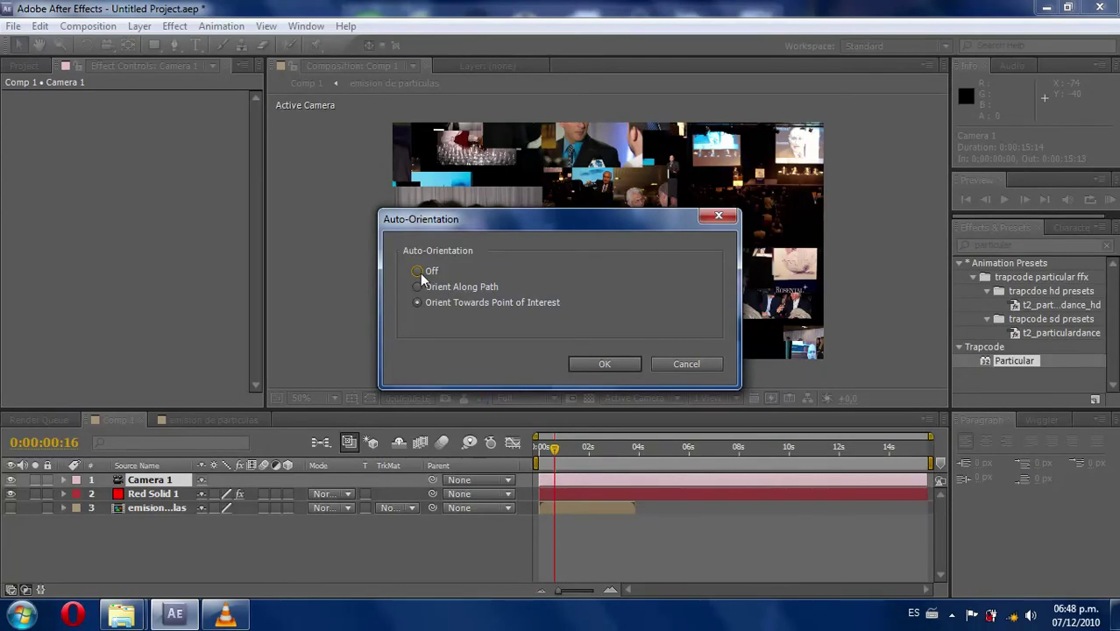
click(578, 364)
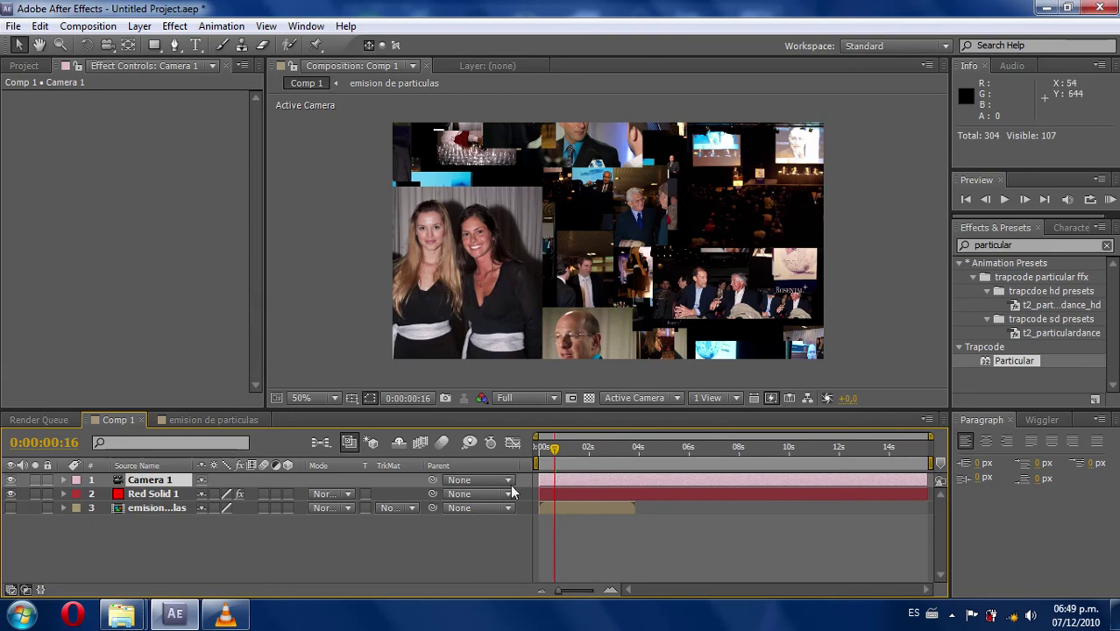
At frame 0, show Camera 1's Position and scrub its X value to 736
drag(554, 458, 529, 457)
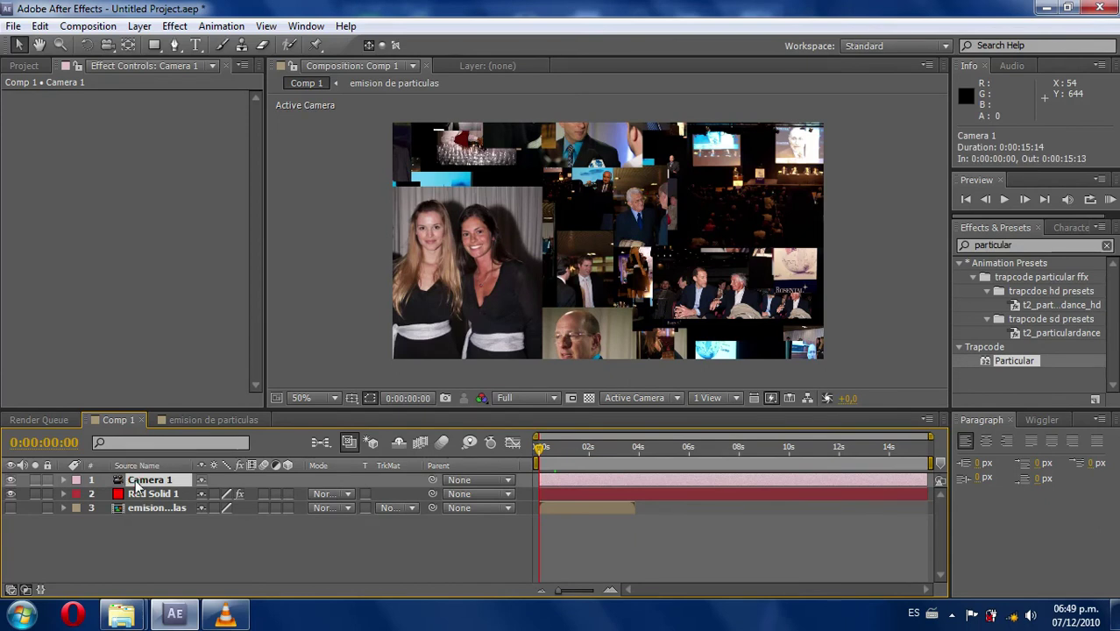
key(p)
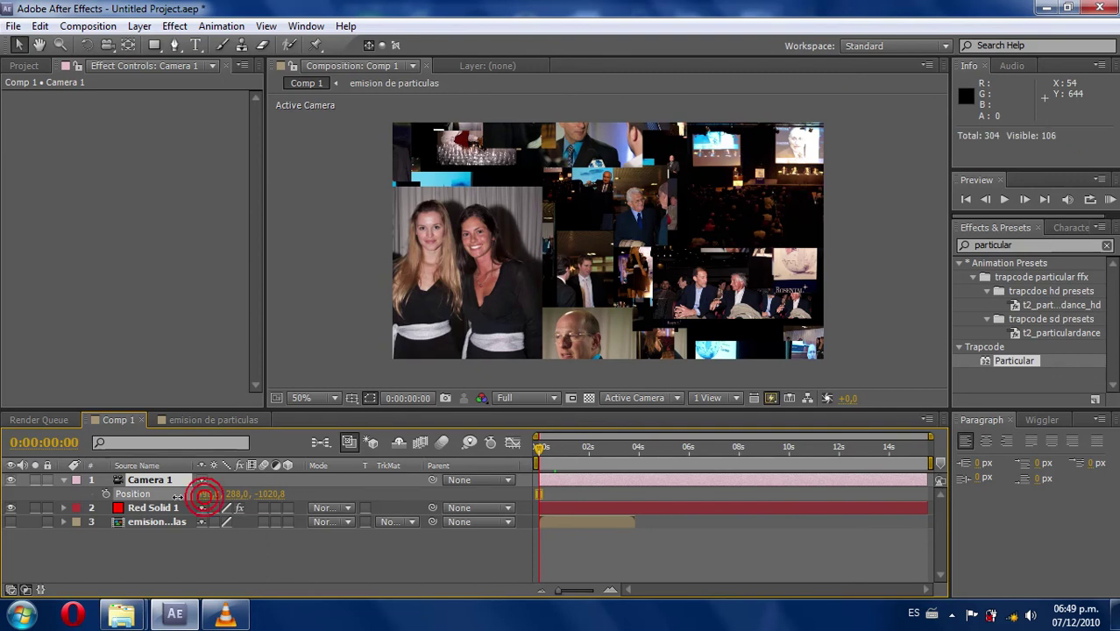
drag(203, 494, 154, 495)
mouse_move(82, 494)
mouse_down()
mouse_move(4, 494)
mouse_move(3, 357)
mouse_up()
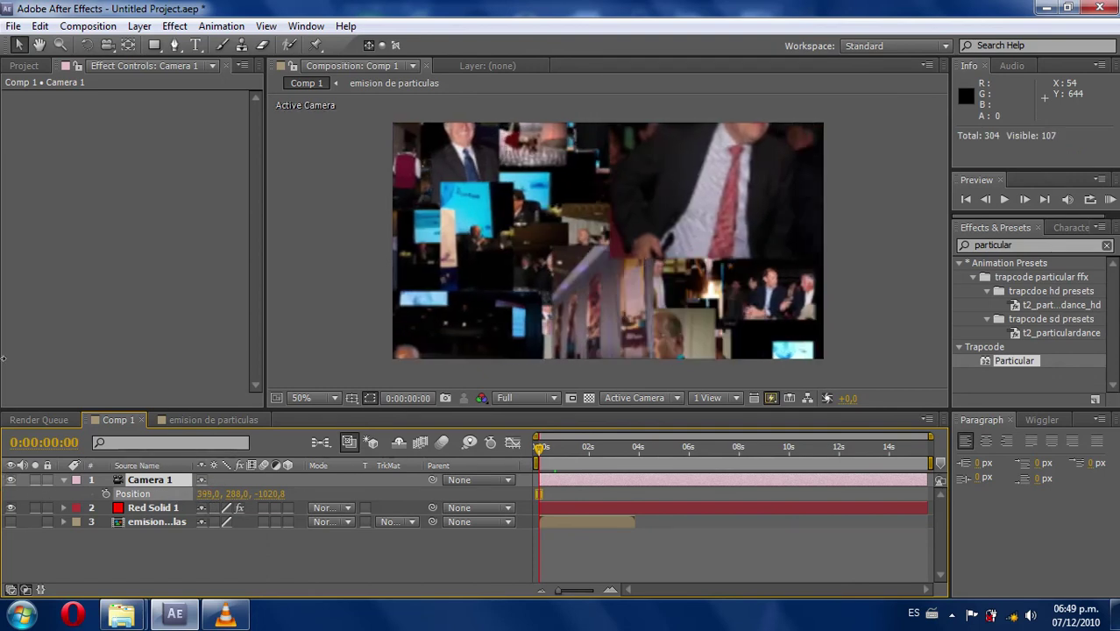
drag(3, 229, 2, 35)
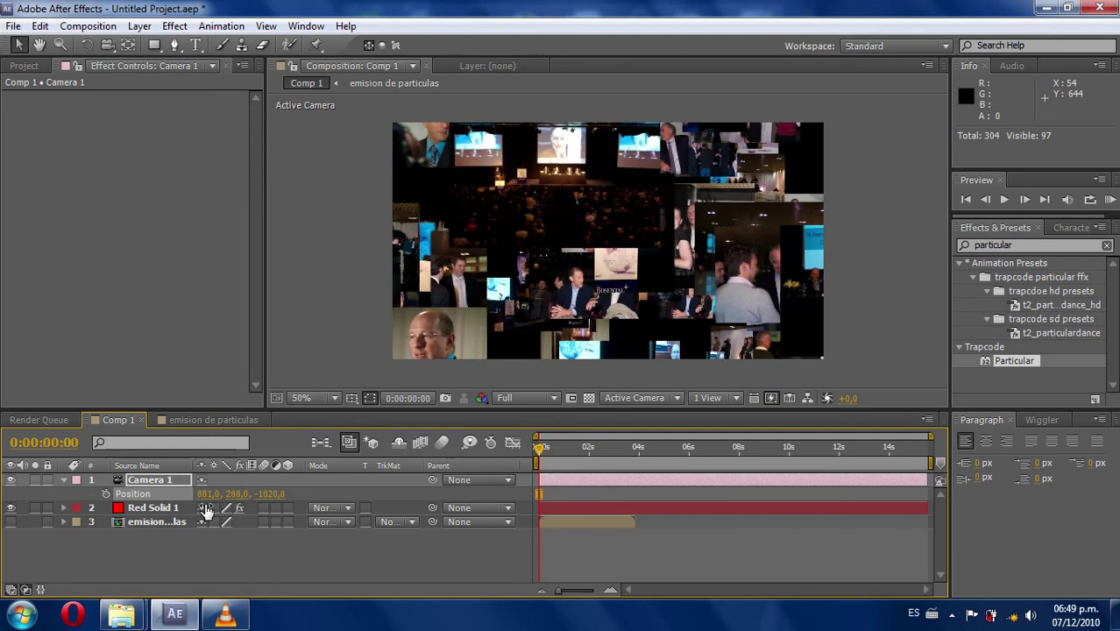
mouse_move(207, 495)
mouse_down()
mouse_move(2, 299)
mouse_move(3, 247)
mouse_up()
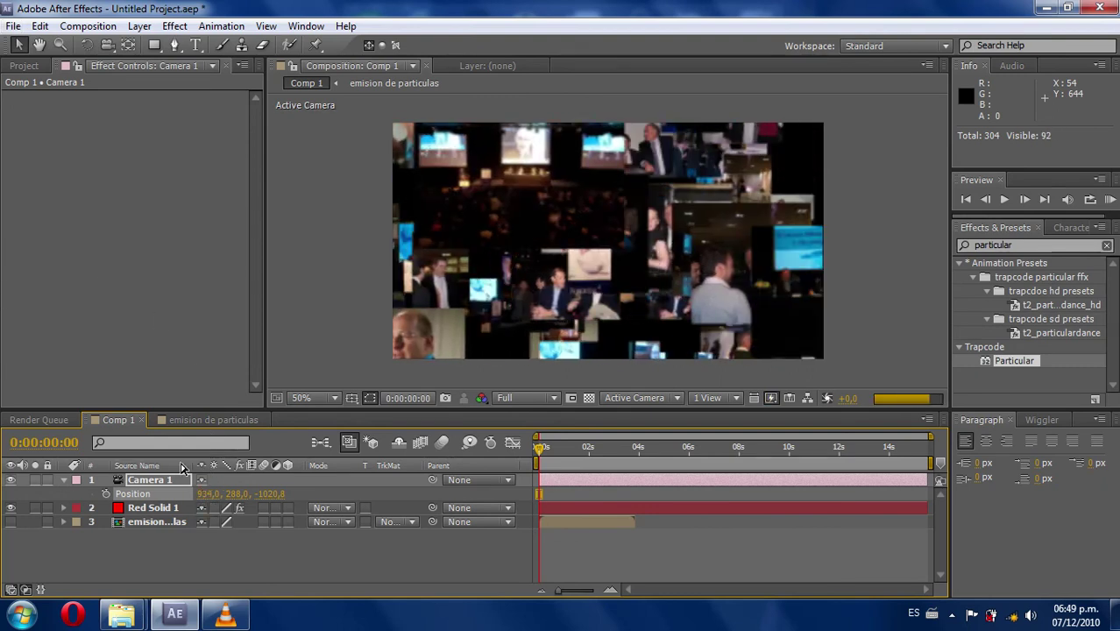
drag(201, 494, 19, 501)
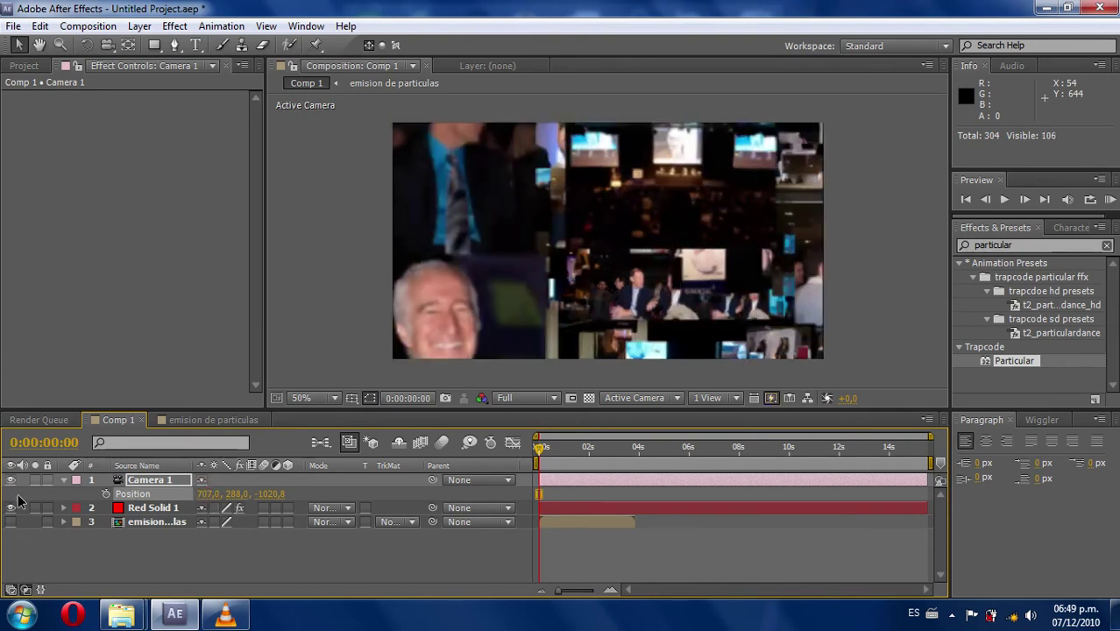
drag(208, 498, 228, 504)
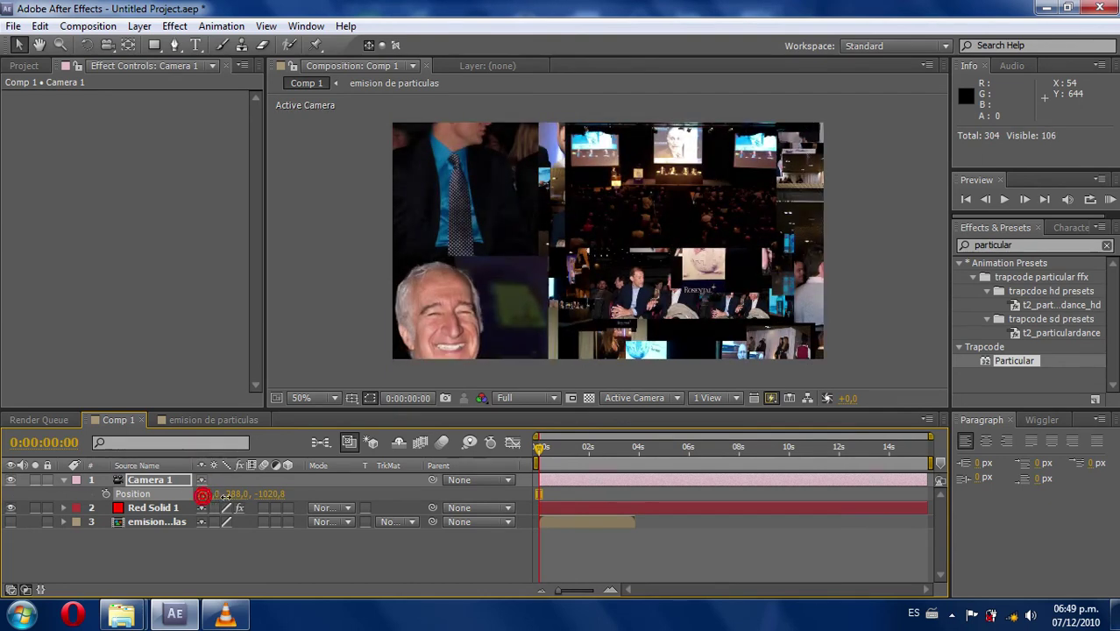
Keyframe the camera's start position, then at 15:12 move it sideways and forward past the photos
click(107, 494)
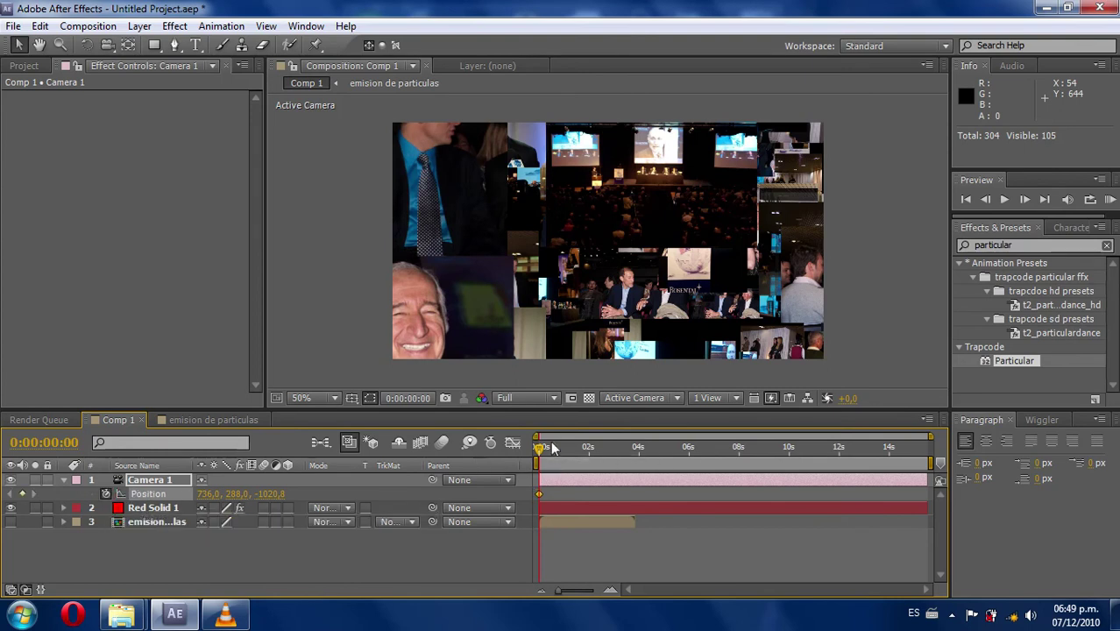
drag(540, 452, 927, 462)
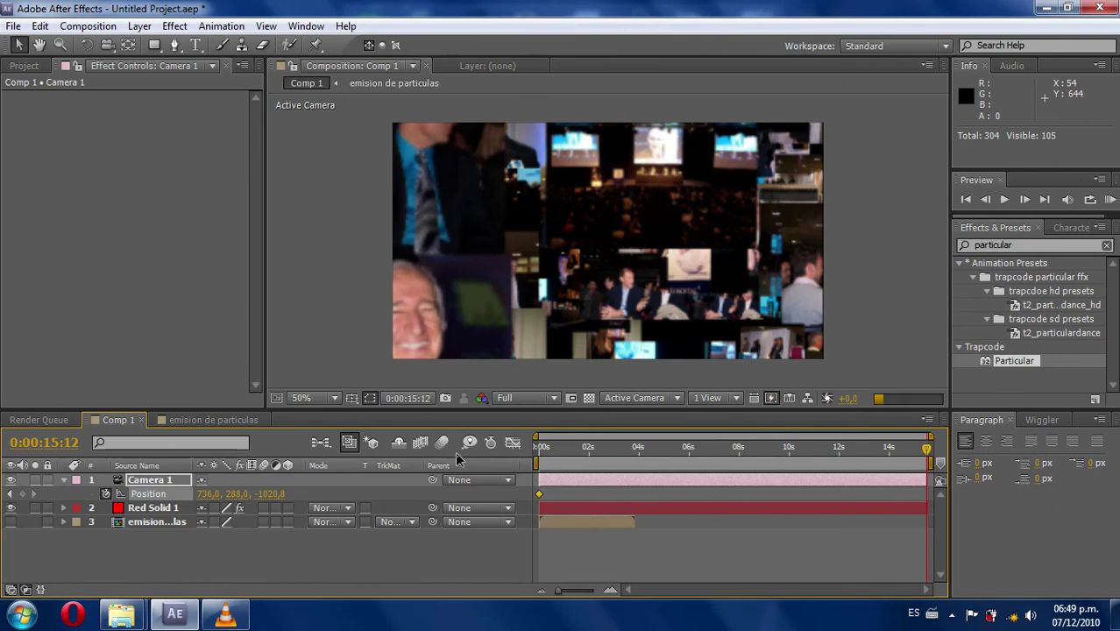
mouse_move(209, 499)
mouse_down()
mouse_move(546, 495)
mouse_move(322, 477)
mouse_move(445, 483)
mouse_up()
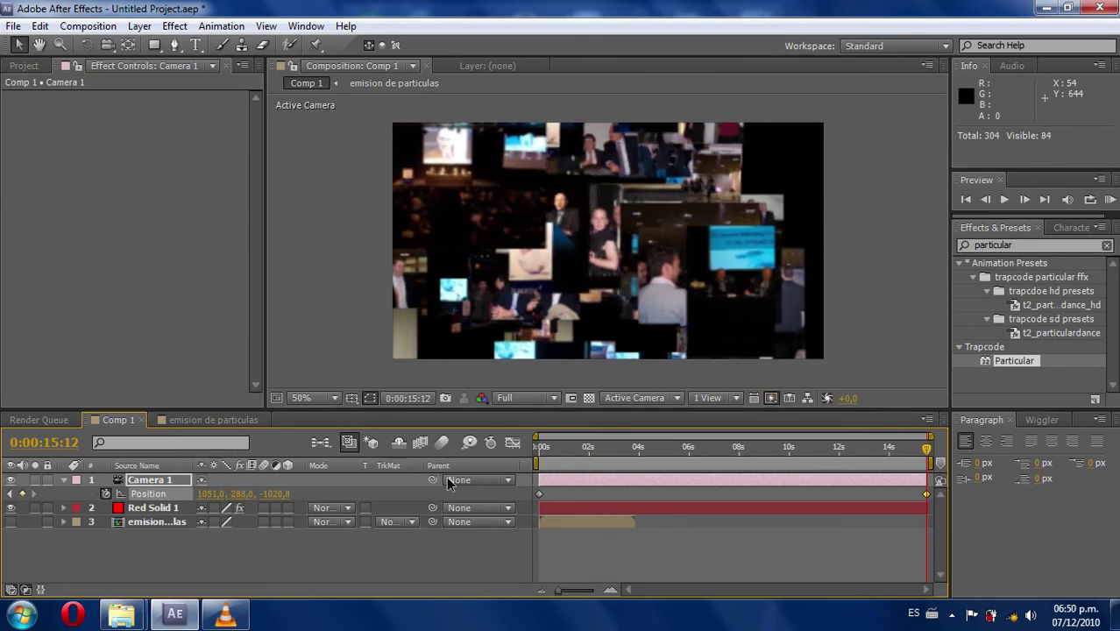
drag(281, 493, 1006, 504)
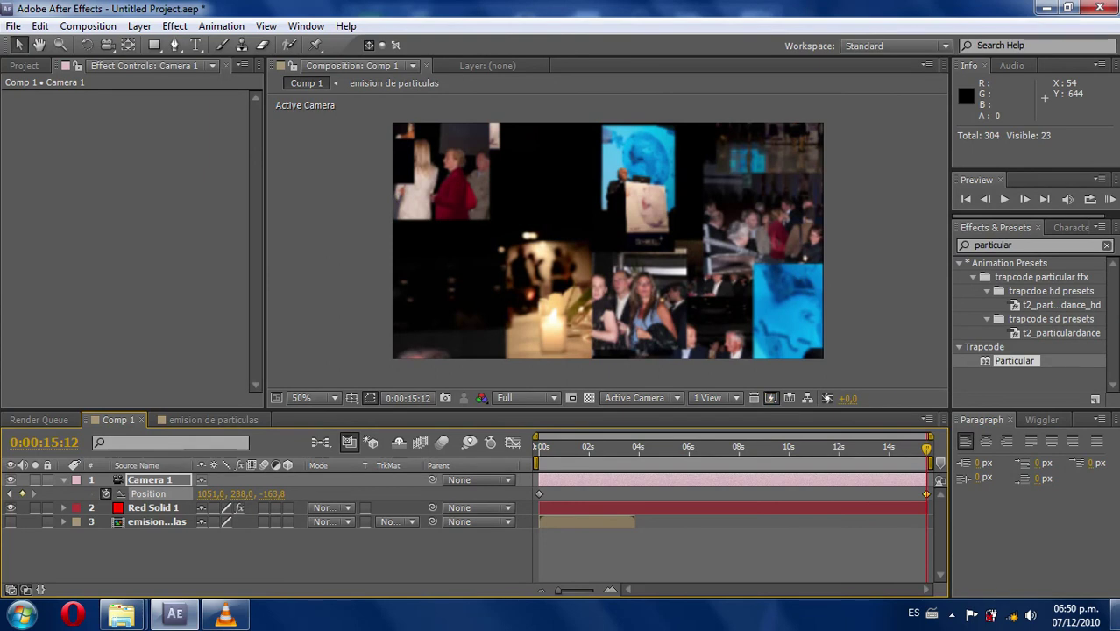
drag(471, 499, 994, 530)
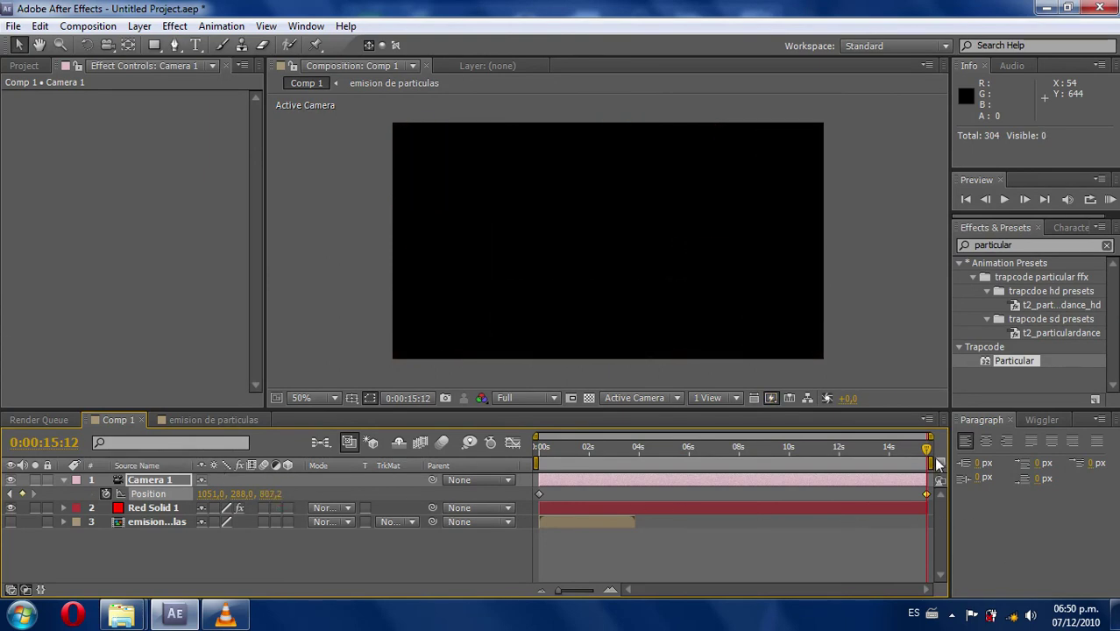
Scrub back to check the fly-through, then switch to the emision de particulas composition
mouse_move(931, 455)
mouse_down()
mouse_move(570, 466)
mouse_move(864, 476)
mouse_move(616, 478)
mouse_up()
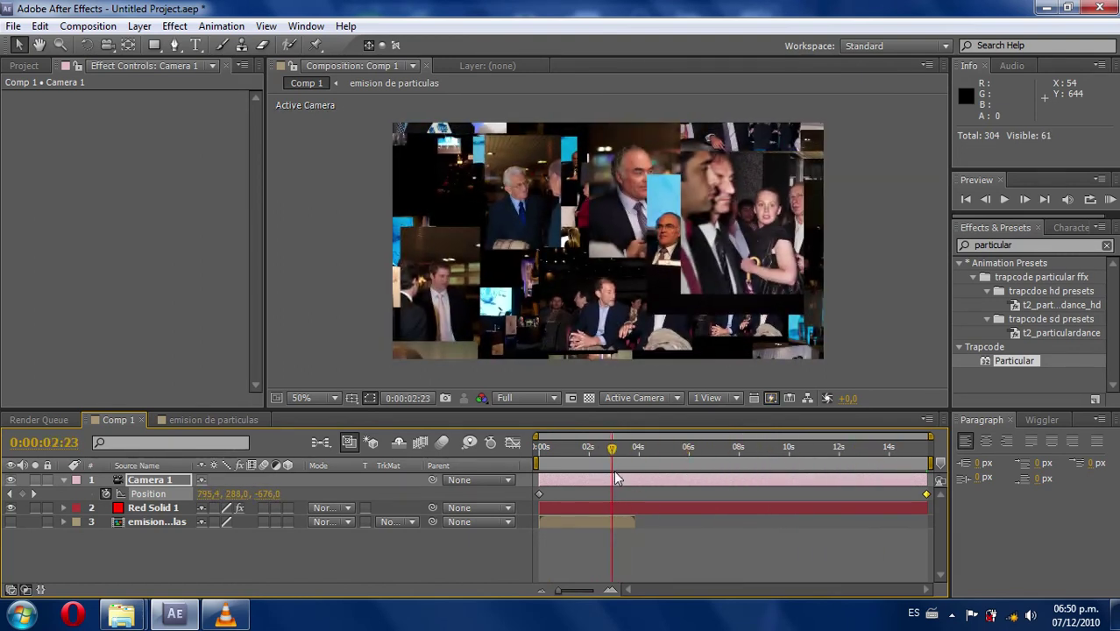
mouse_move(613, 462)
mouse_down()
mouse_move(573, 463)
mouse_move(636, 474)
mouse_up()
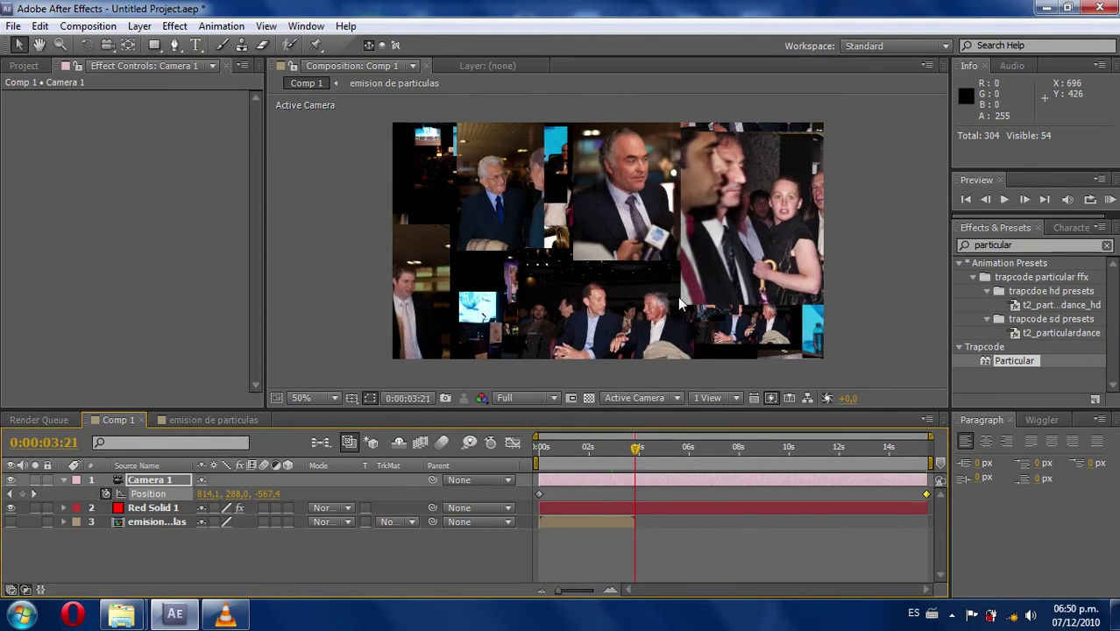
click(210, 420)
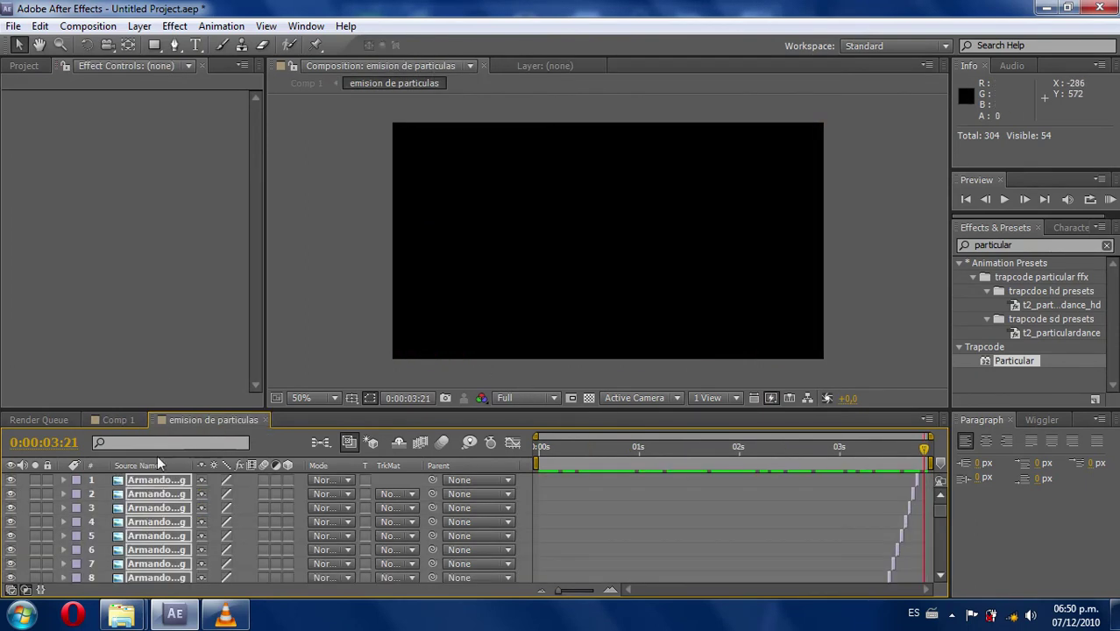
Add a new adjustment layer to the emision de particulas composition
click(139, 25)
mouse_move(186, 45)
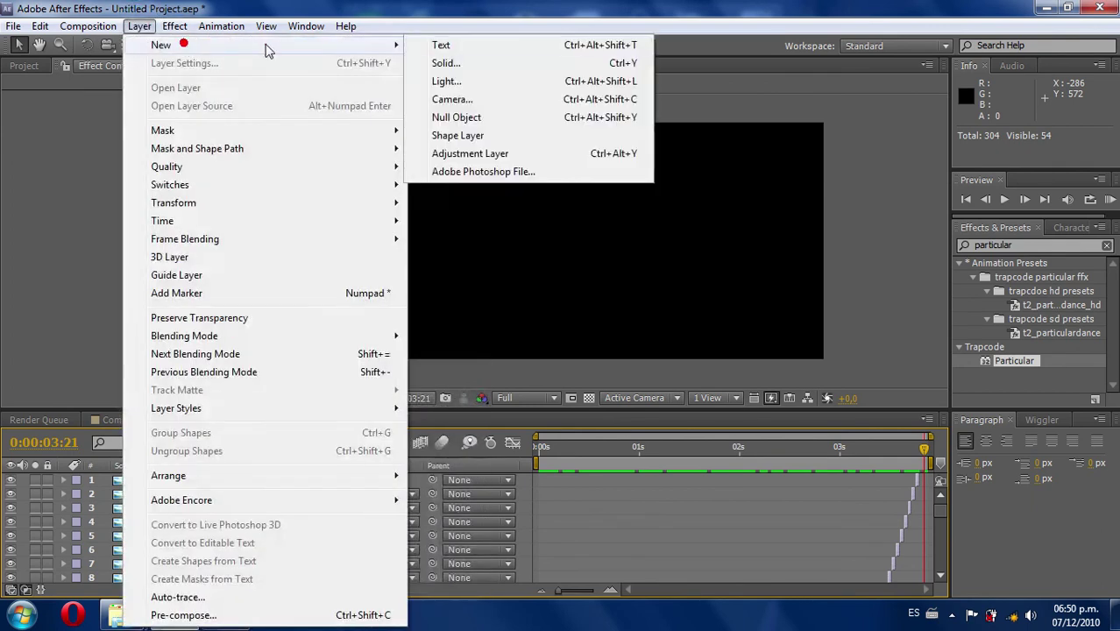
click(447, 155)
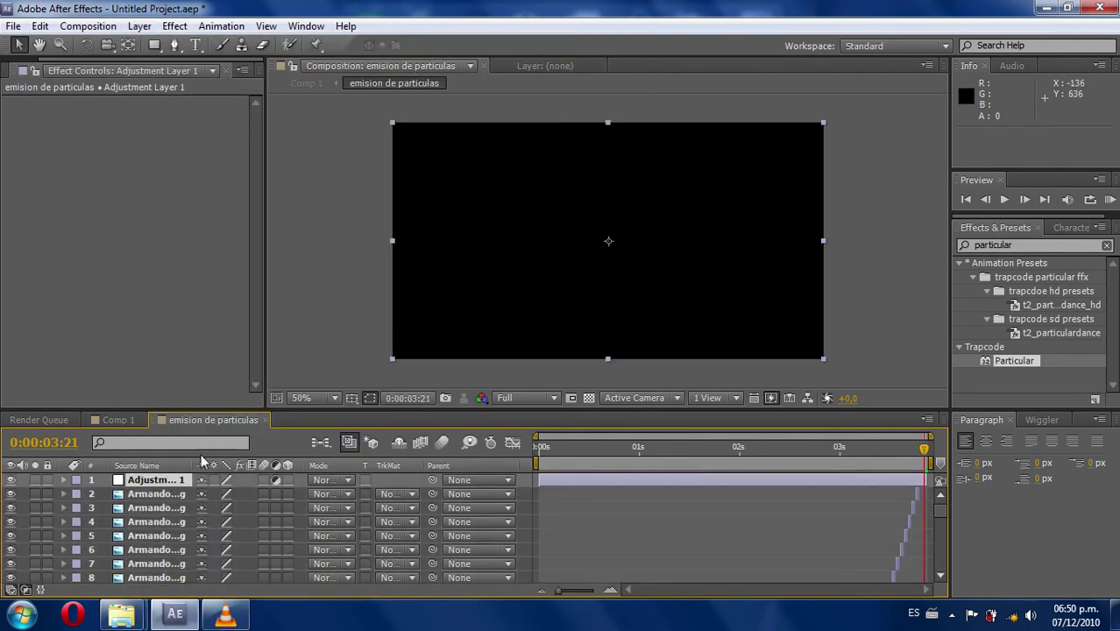
Apply Bevel Edges to the adjustment layer with Edge Thickness 0,02, then go back to Comp 1
click(1014, 246)
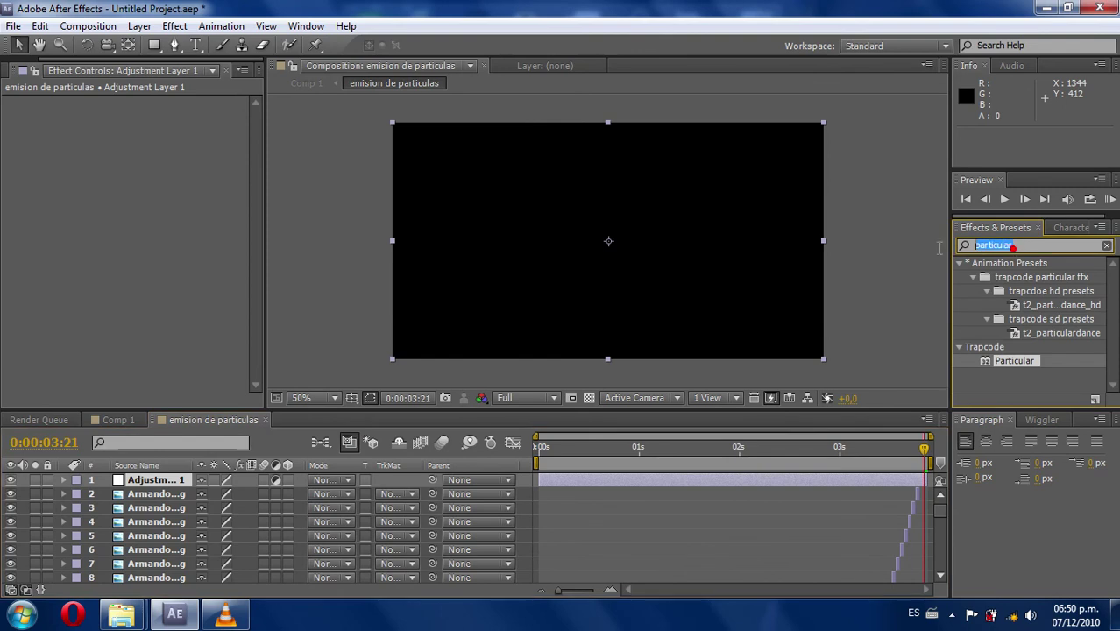
text(bevel)
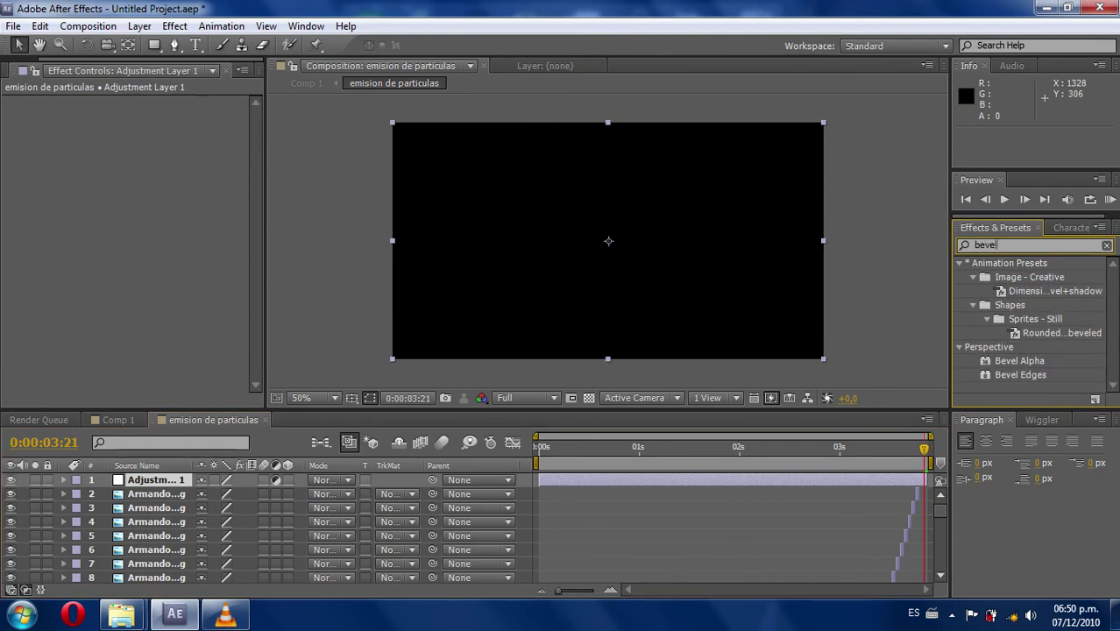
drag(1025, 375, 165, 481)
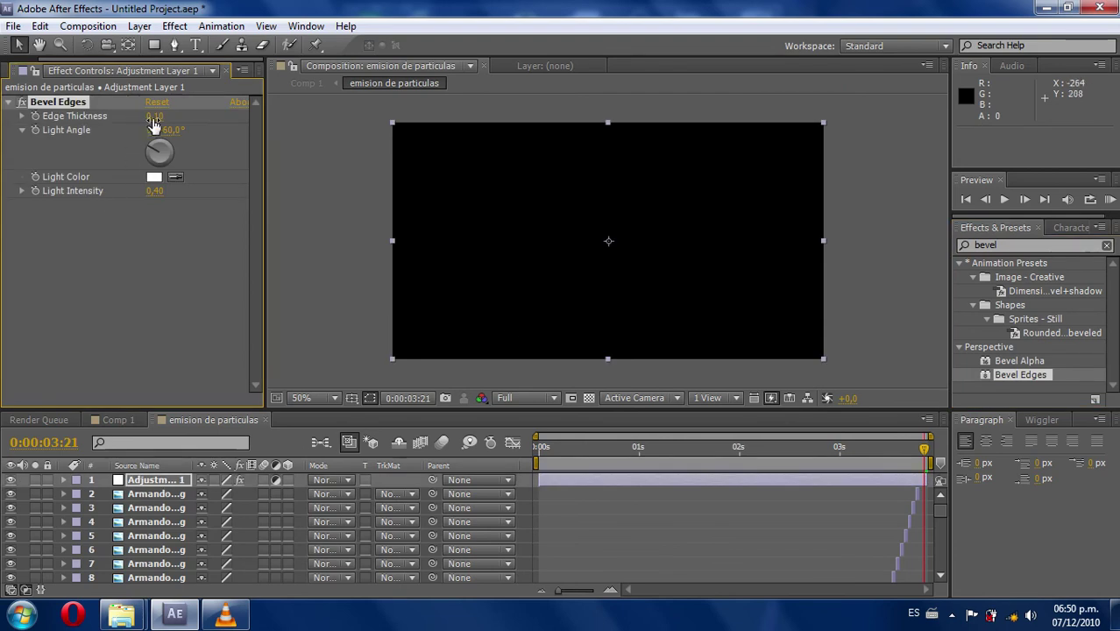
drag(918, 449, 896, 451)
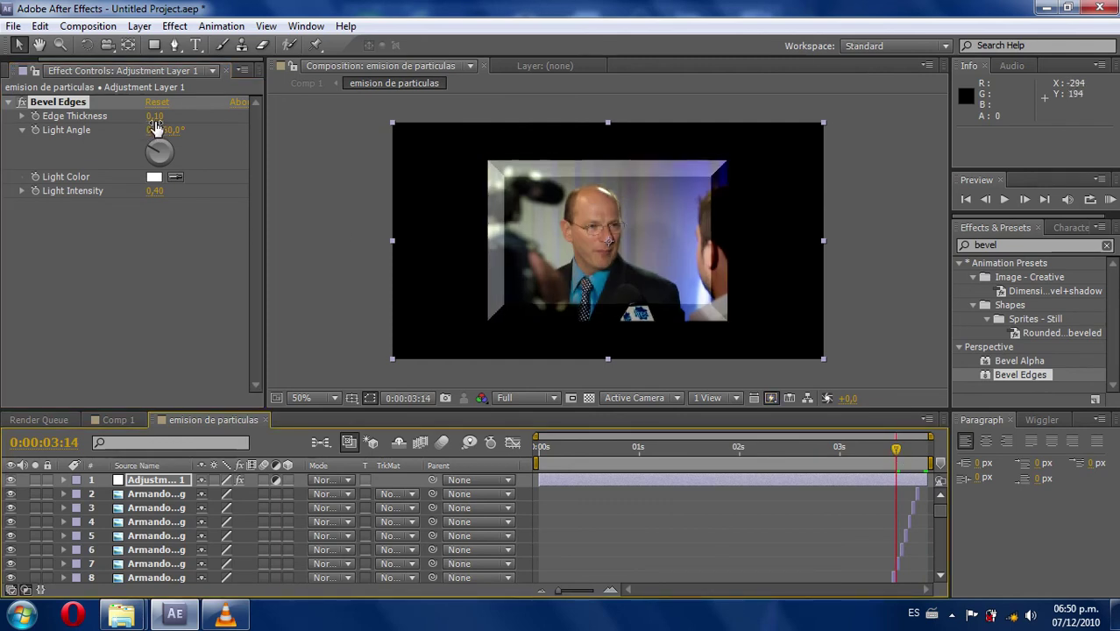
drag(153, 119, 96, 129)
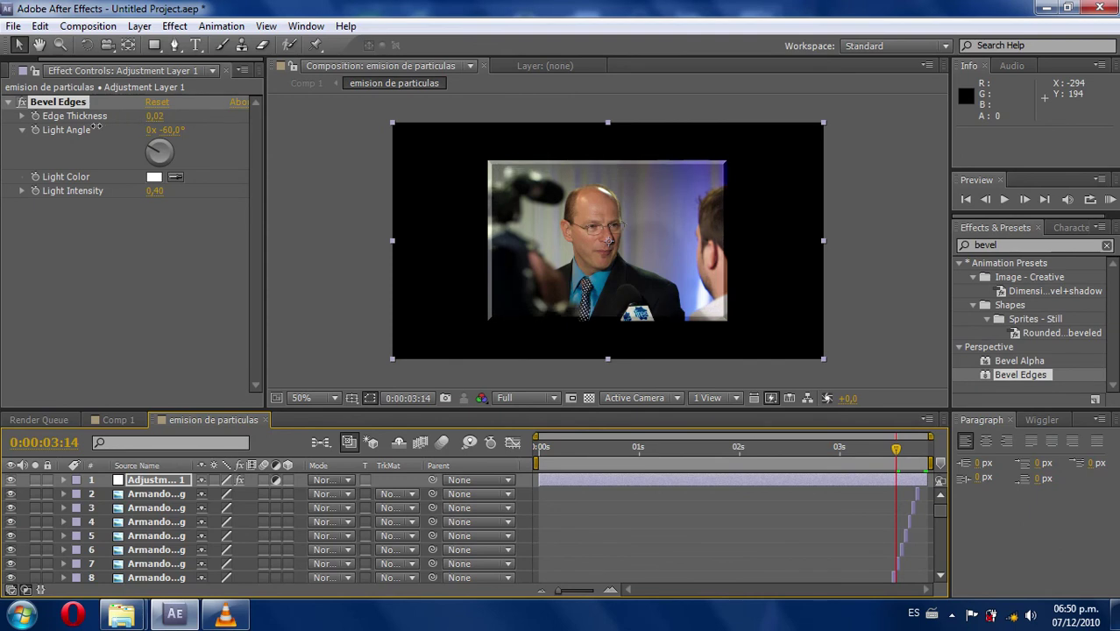
click(128, 420)
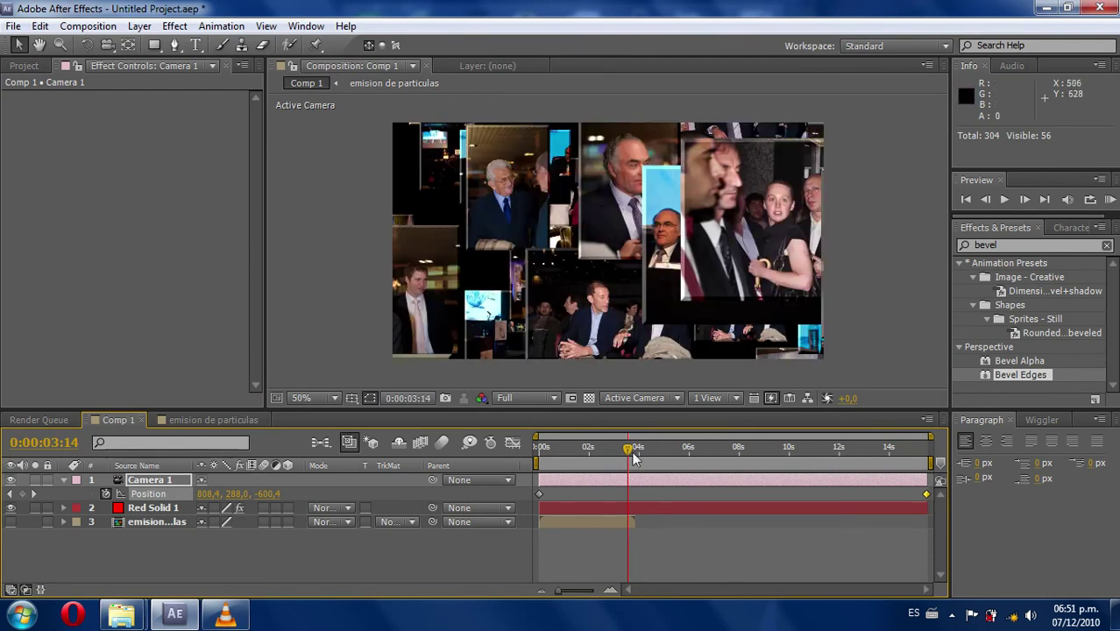
RAM-preview the camera fly-through from 0:00:02:12, then select Red Solid 1 to show its Particular settings
drag(629, 449, 601, 448)
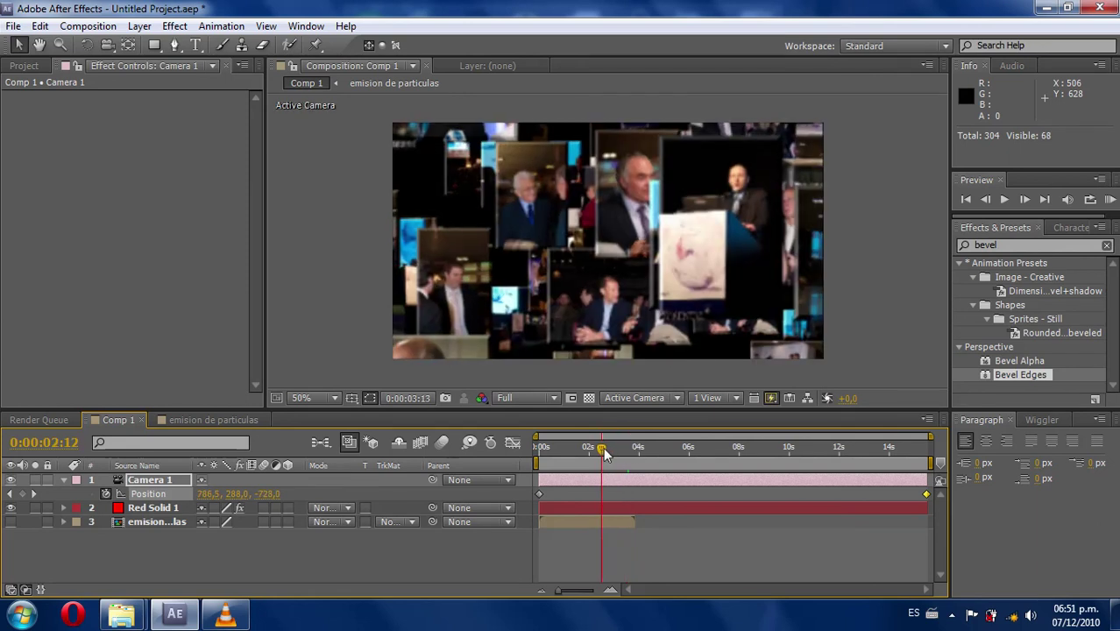
click(1109, 199)
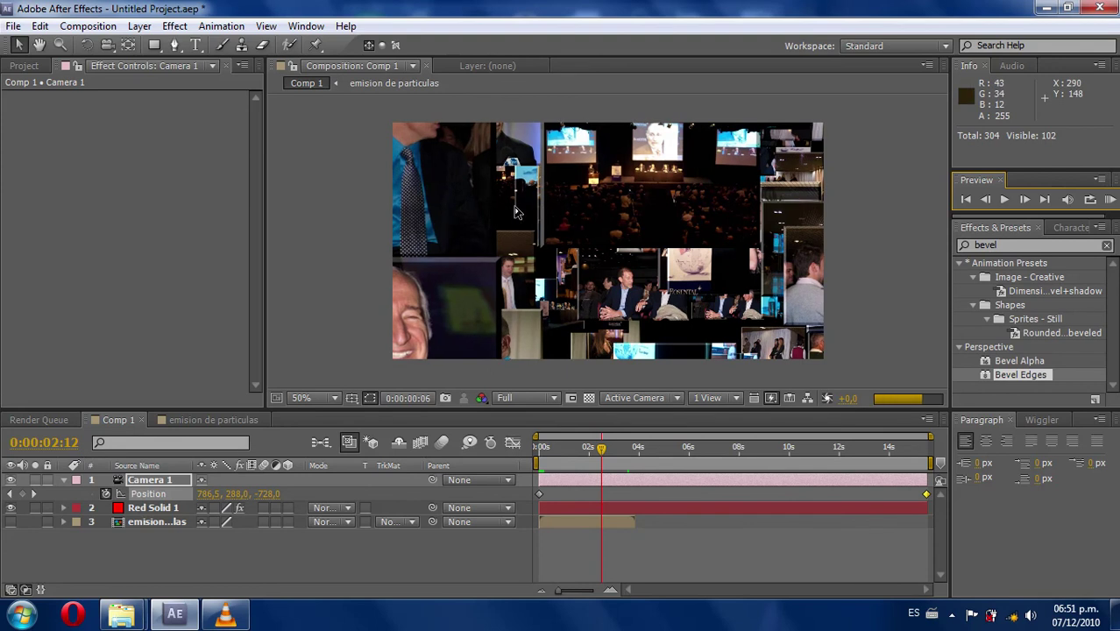
click(526, 479)
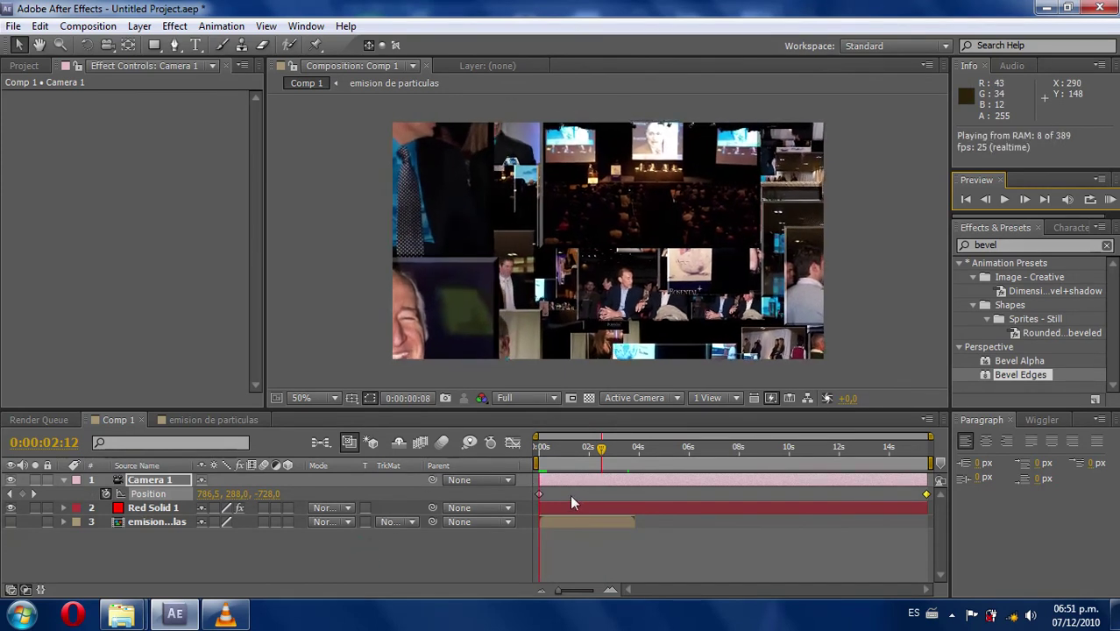
click(580, 457)
click(235, 545)
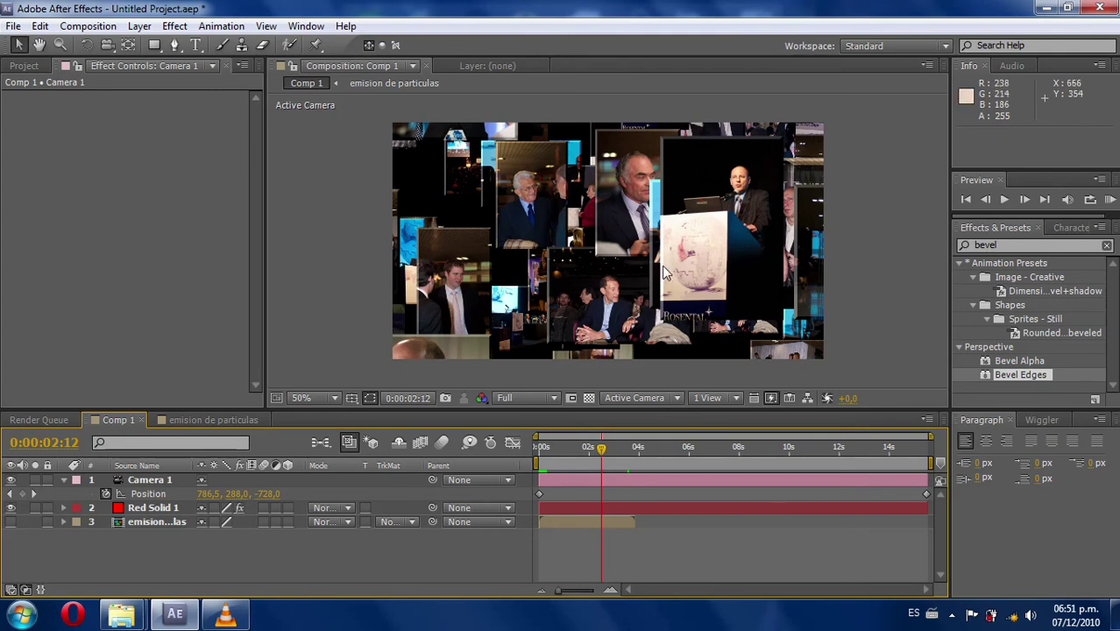
click(154, 508)
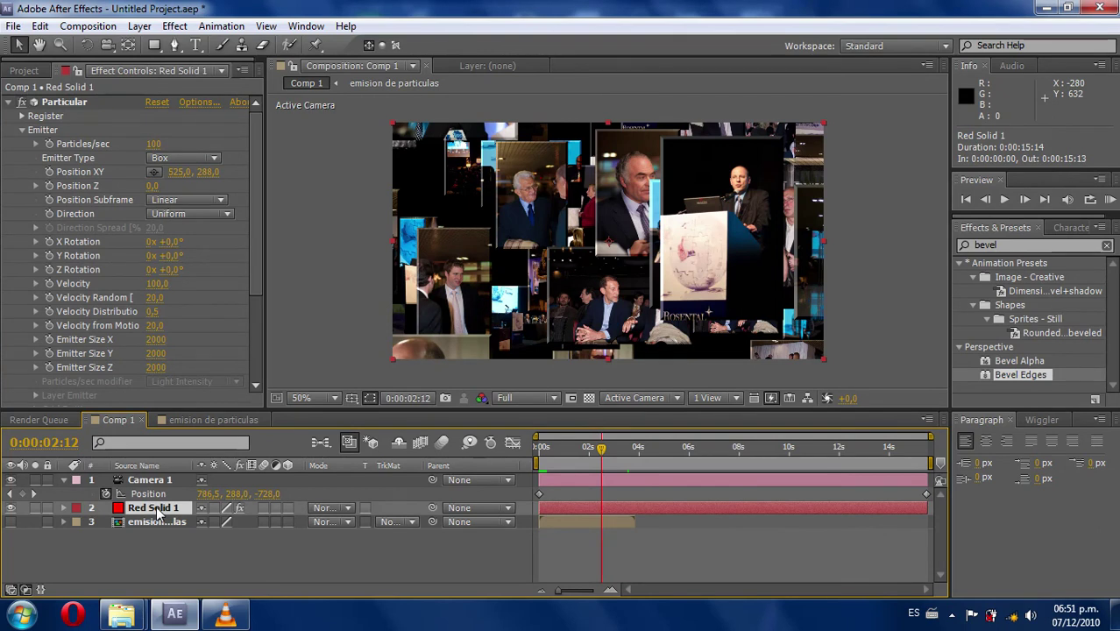
Save the Particular effect as the animation preset 'animacion fotos 3d' in User Presets
click(65, 102)
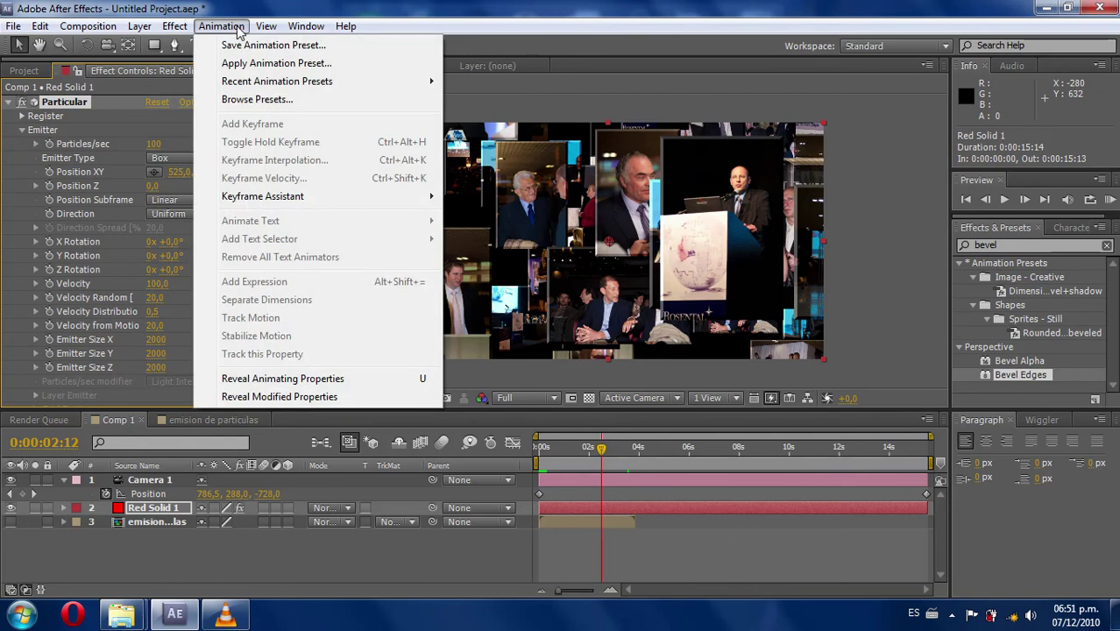
click(240, 49)
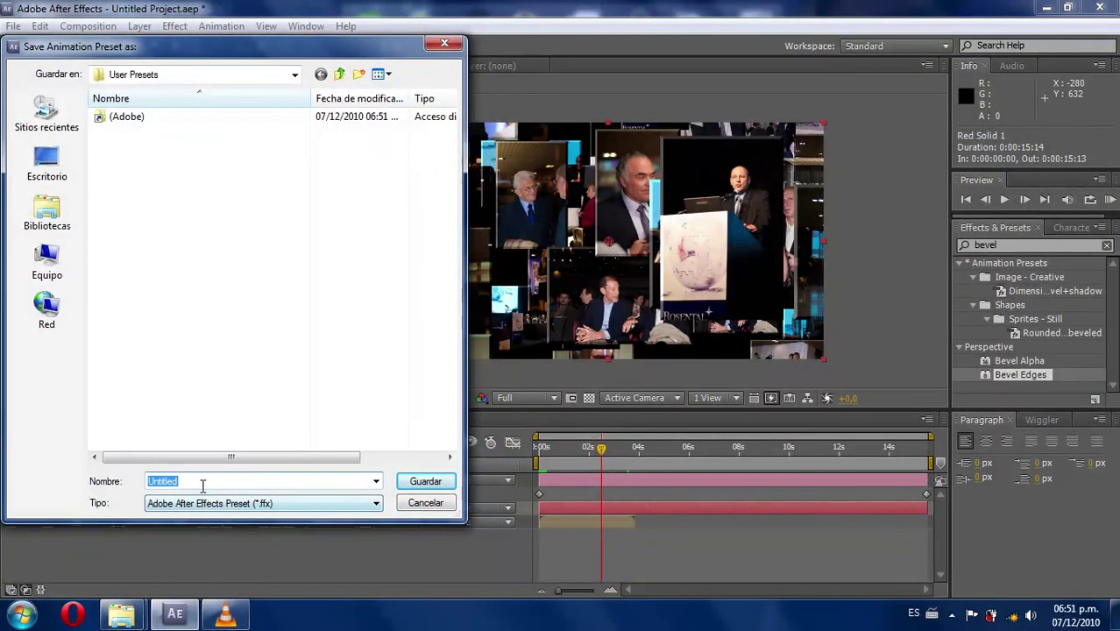
text(animacion)
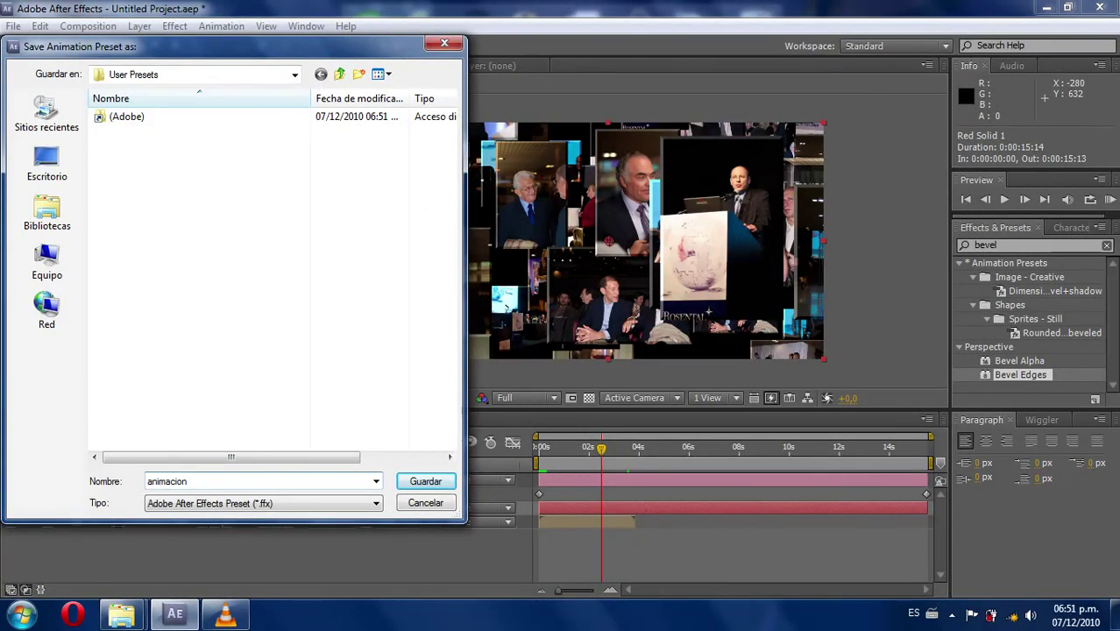
text( e)
click(419, 483)
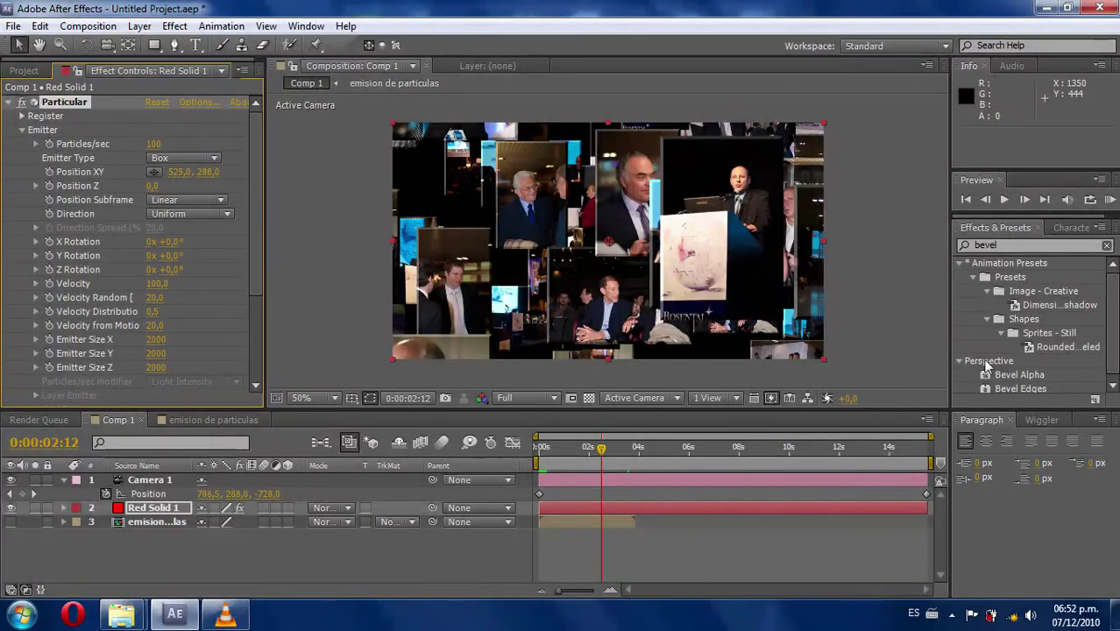
click(1004, 246)
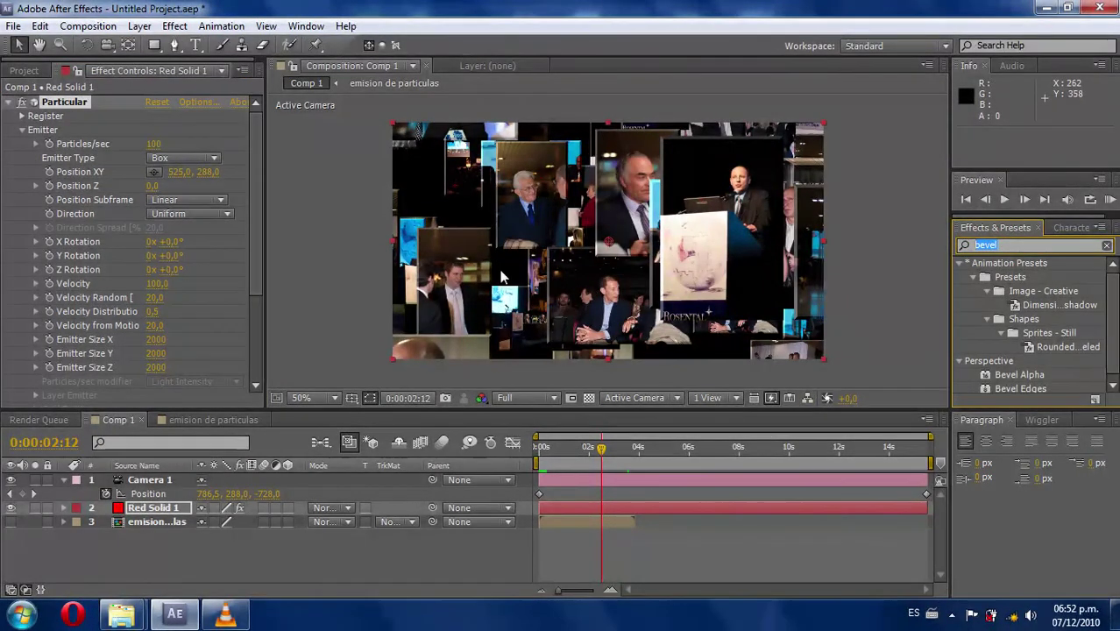
click(206, 541)
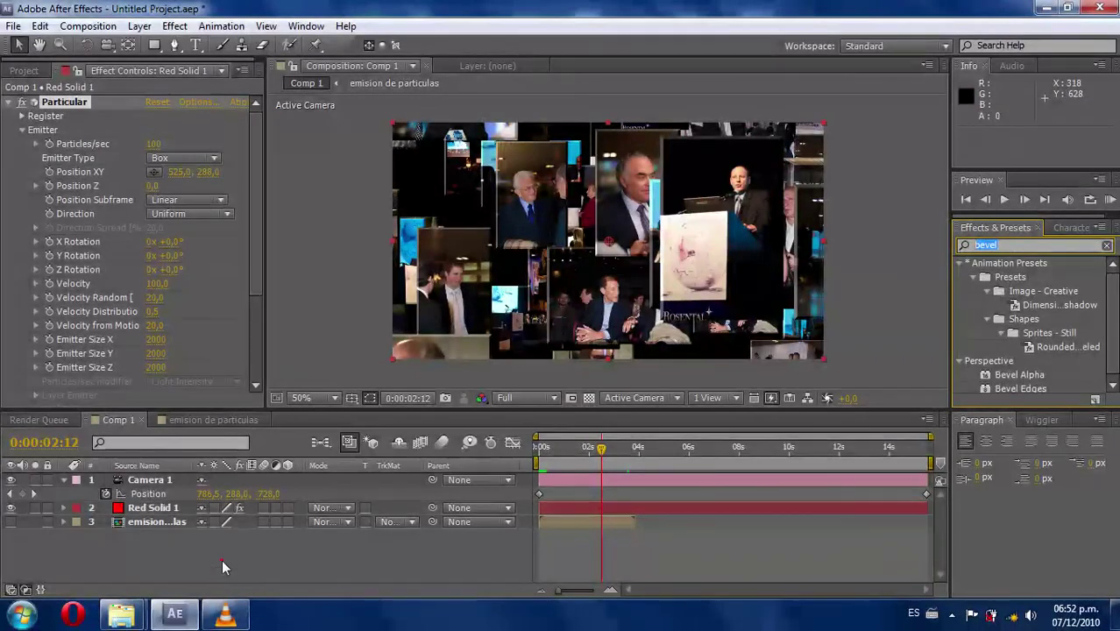